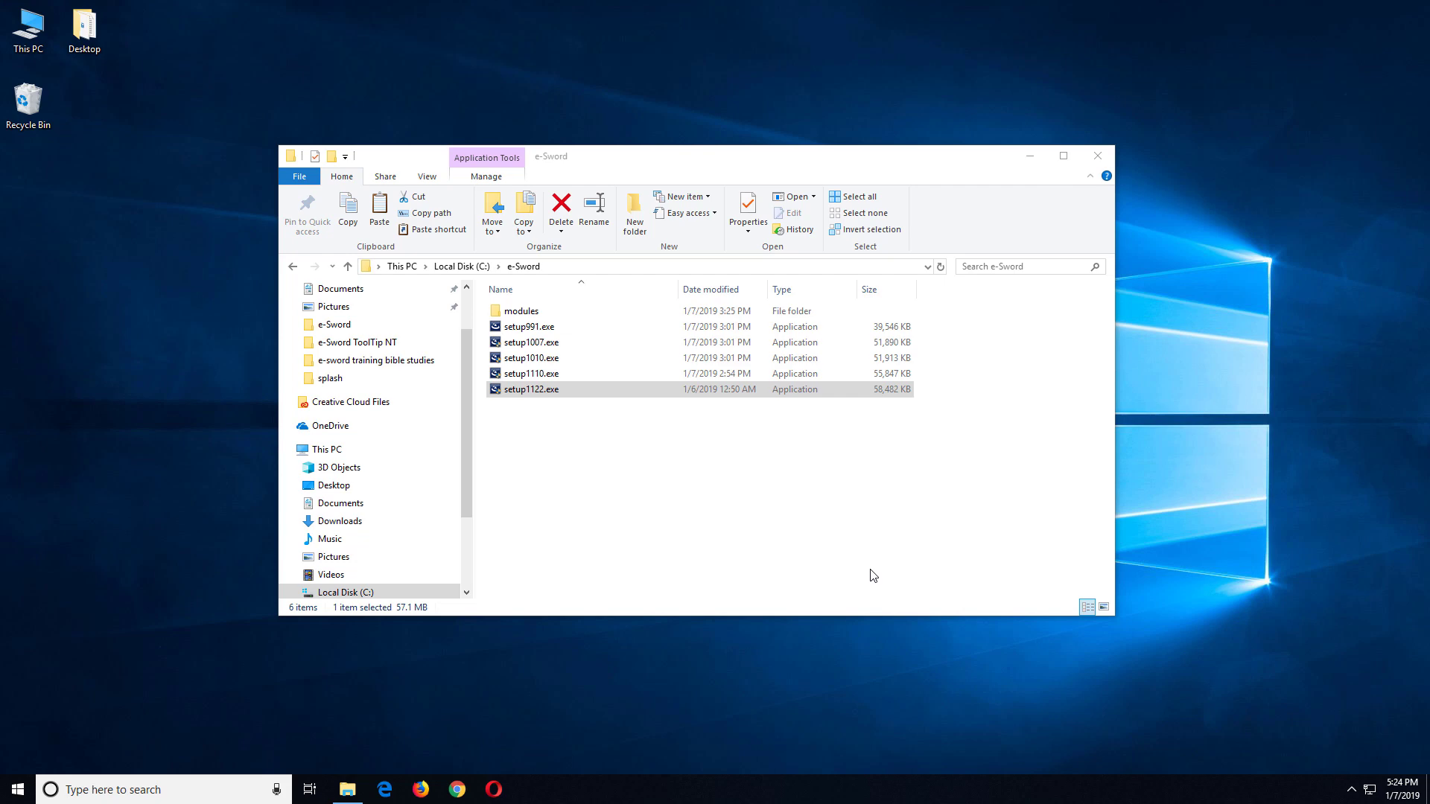
Step: Run setup1122.exe, accept the license agreement, and advance to the Destination Folder page
click(533, 399)
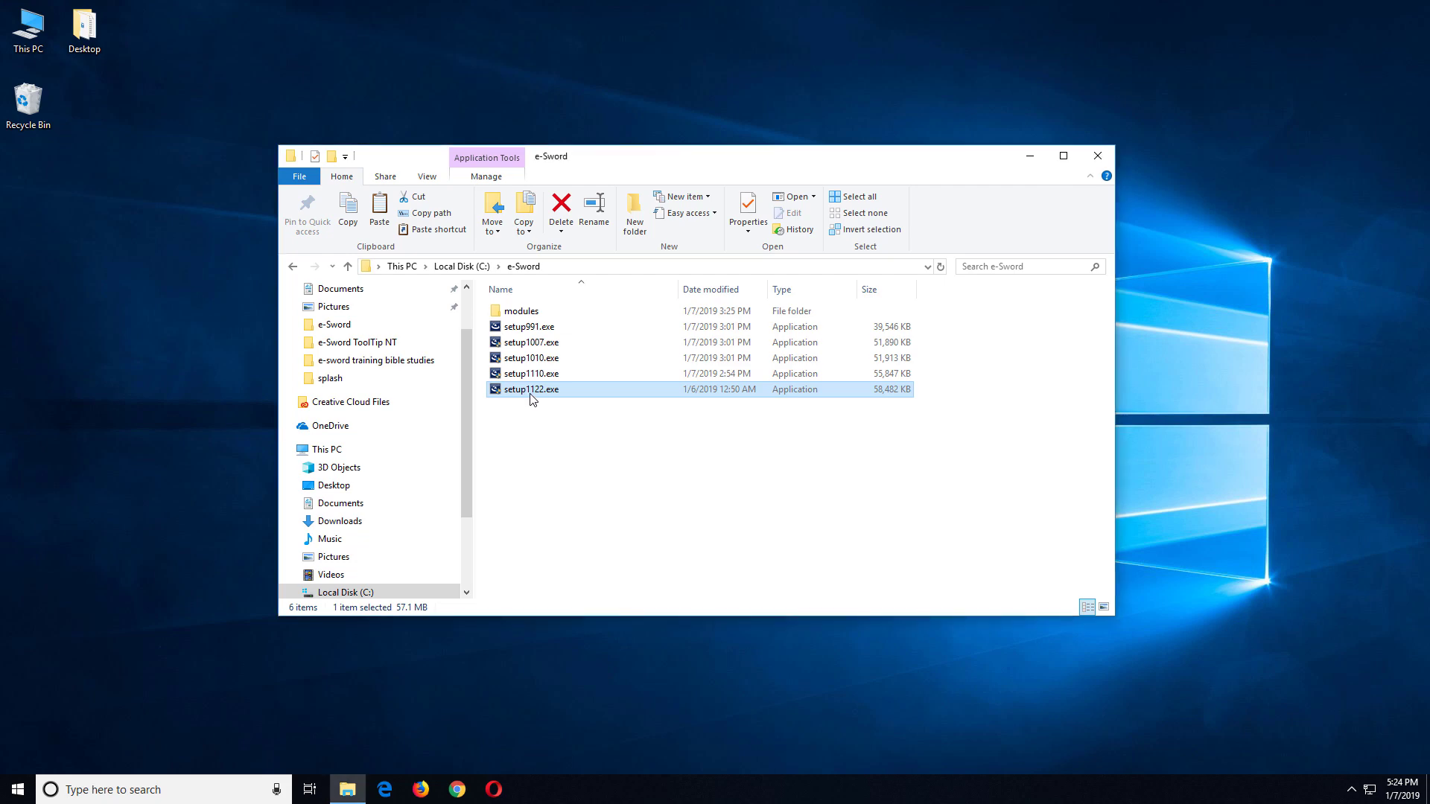
double_click(533, 399)
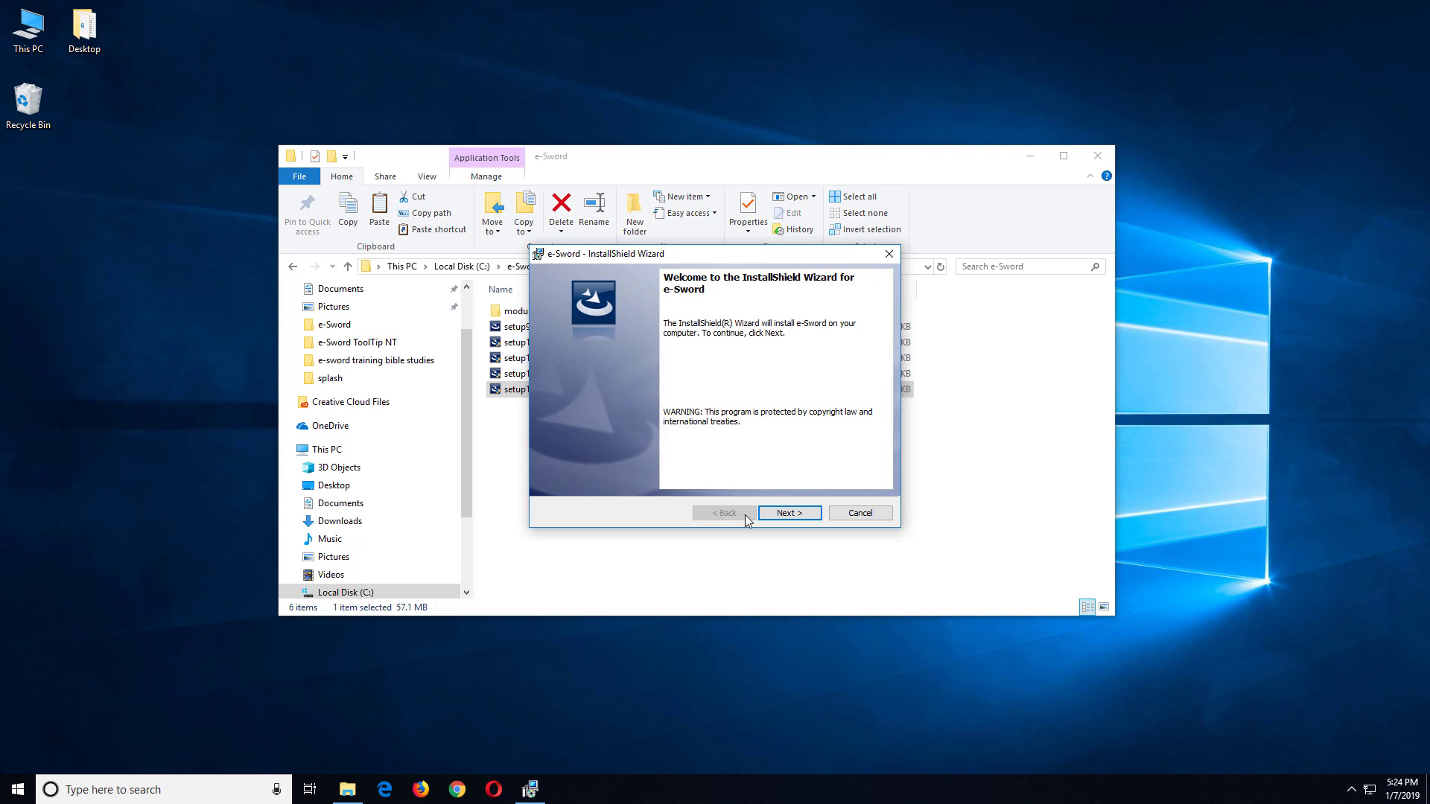
click(780, 516)
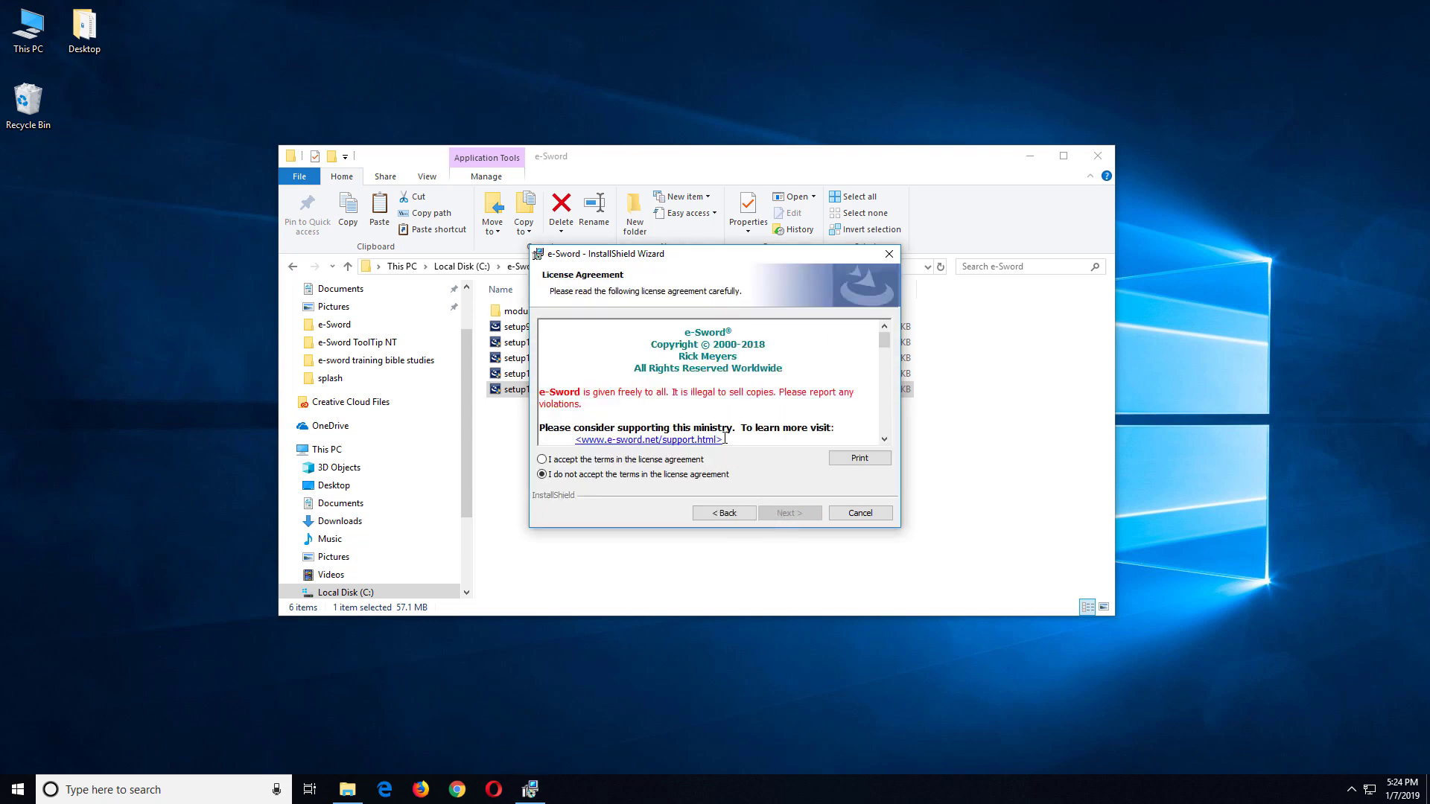
click(628, 459)
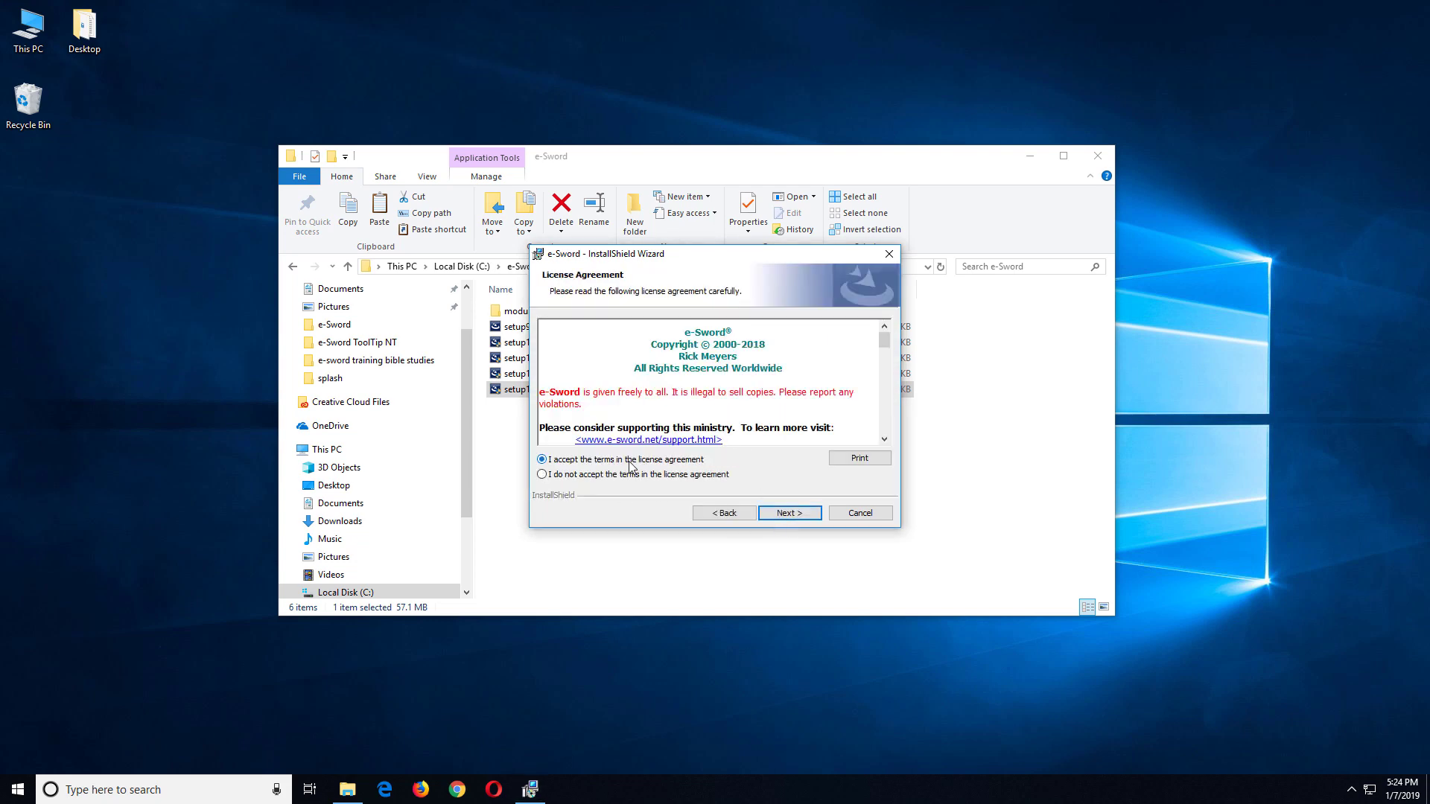
click(788, 515)
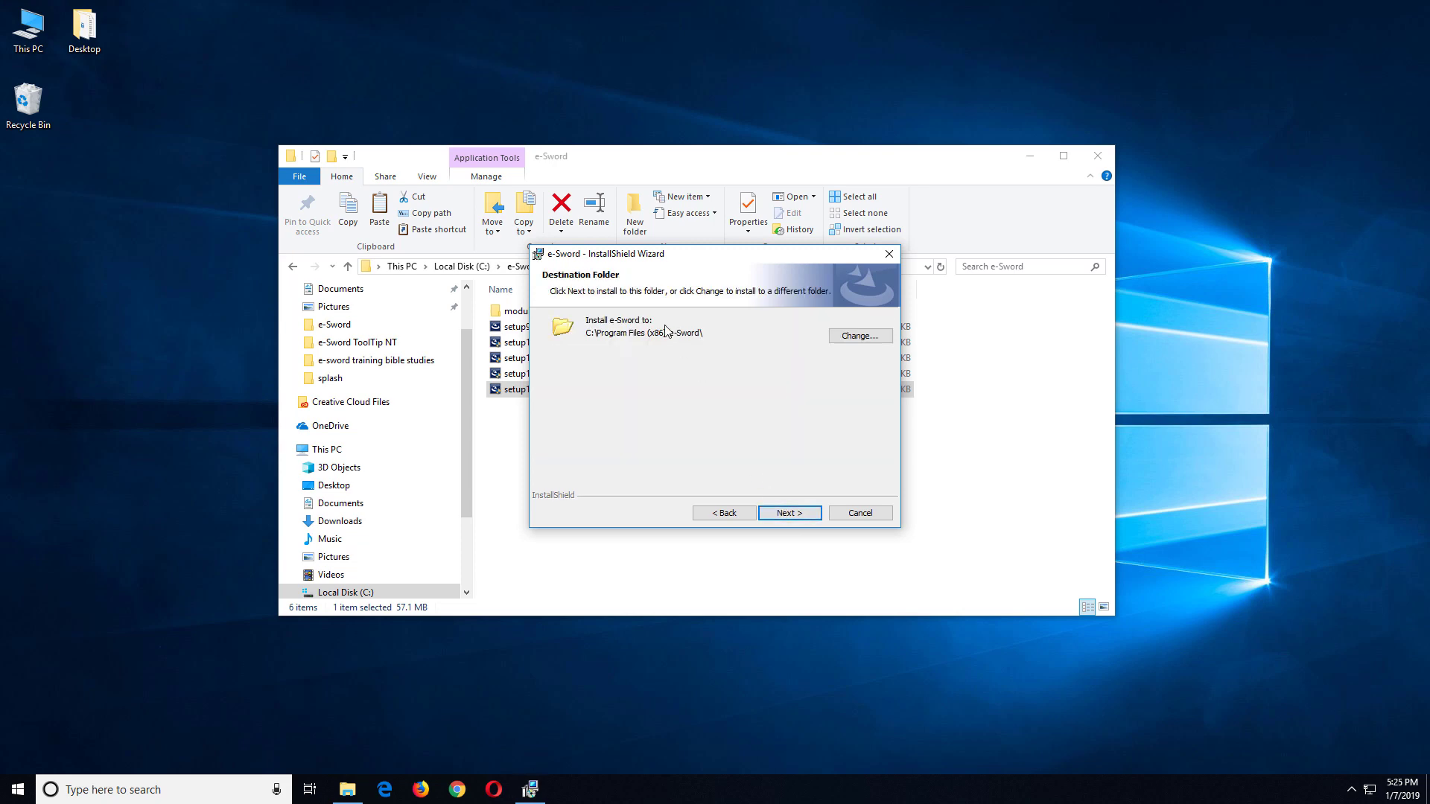
Step: Set the install destination to a new folder 'default' created inside C:\e-Sword
click(858, 338)
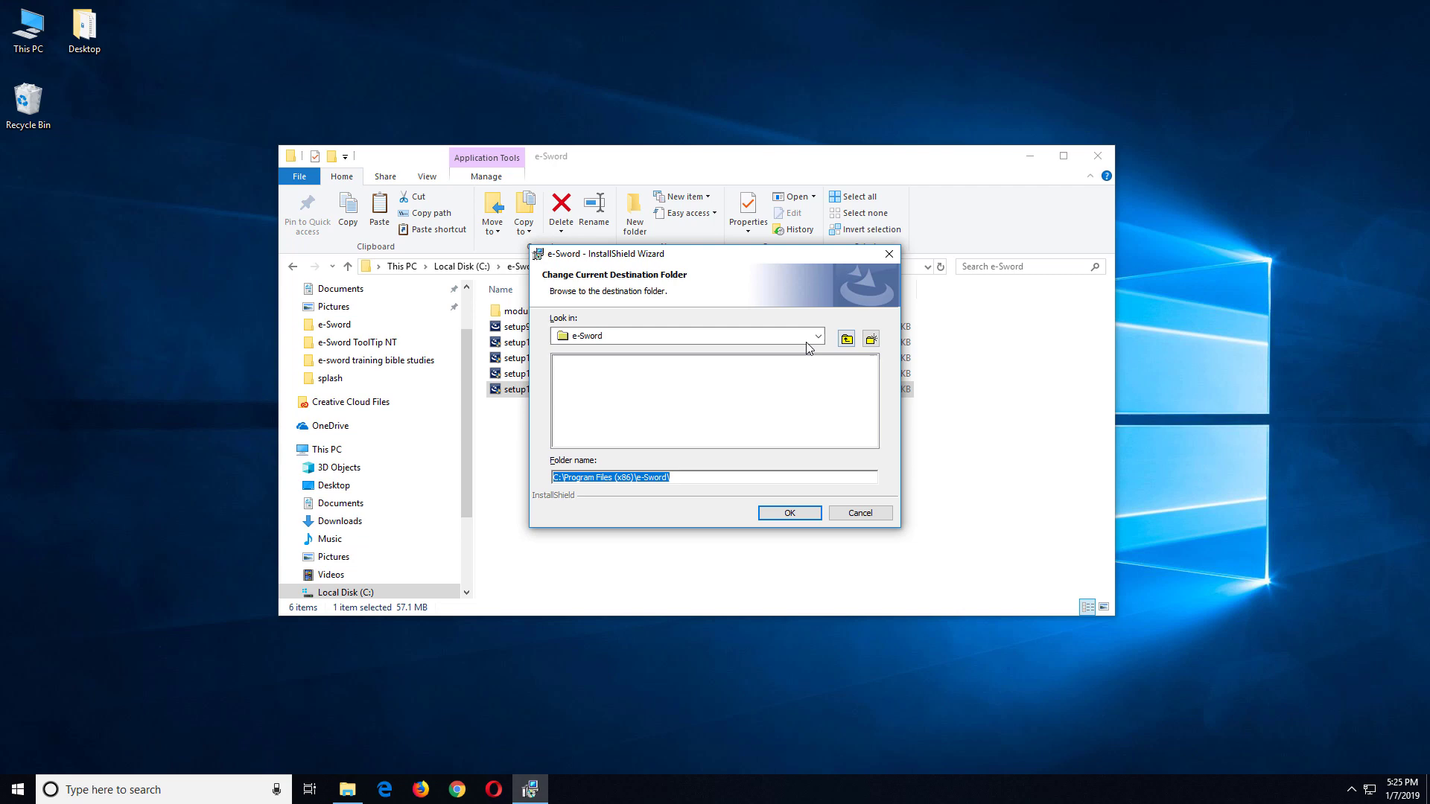
click(850, 341)
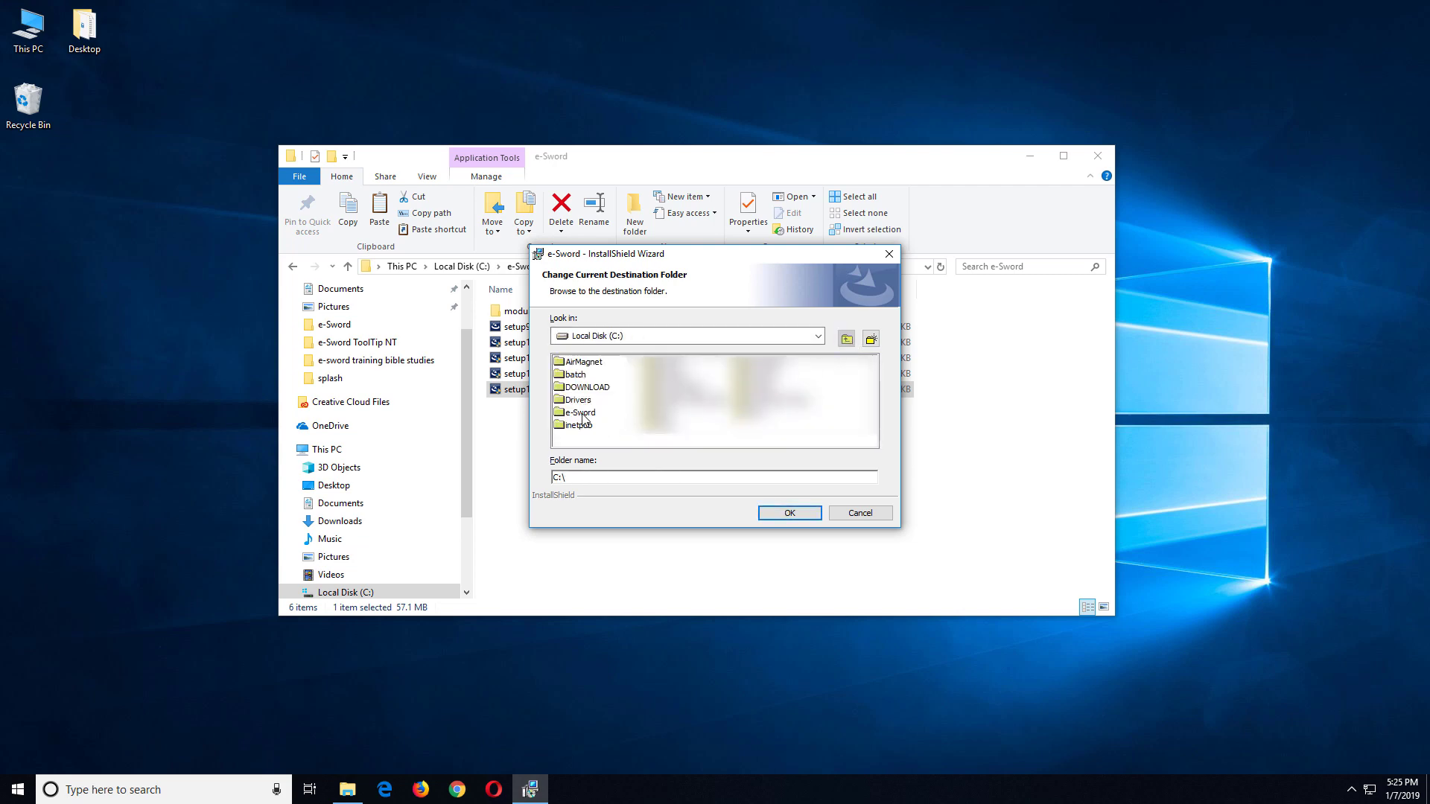
double_click(580, 413)
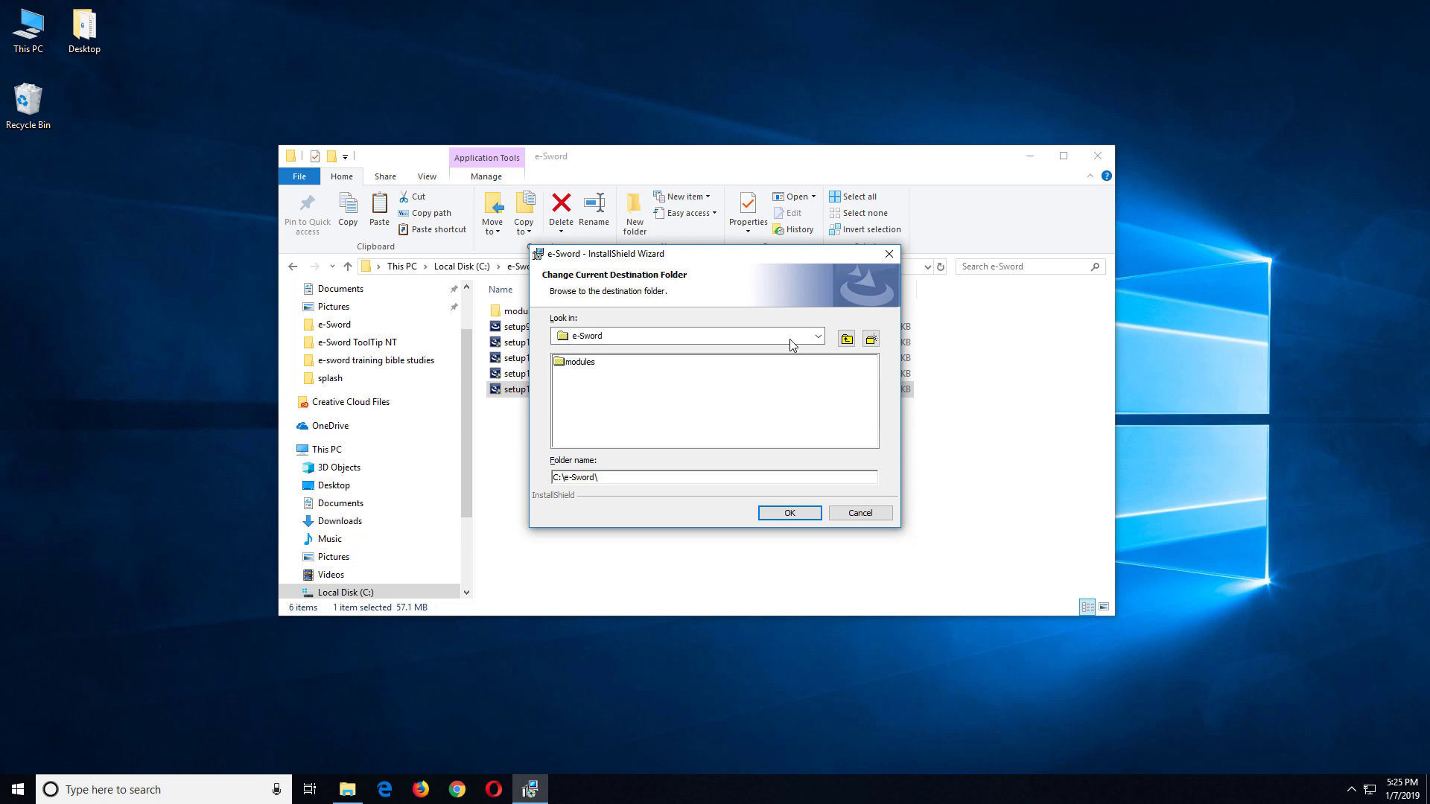
click(871, 339)
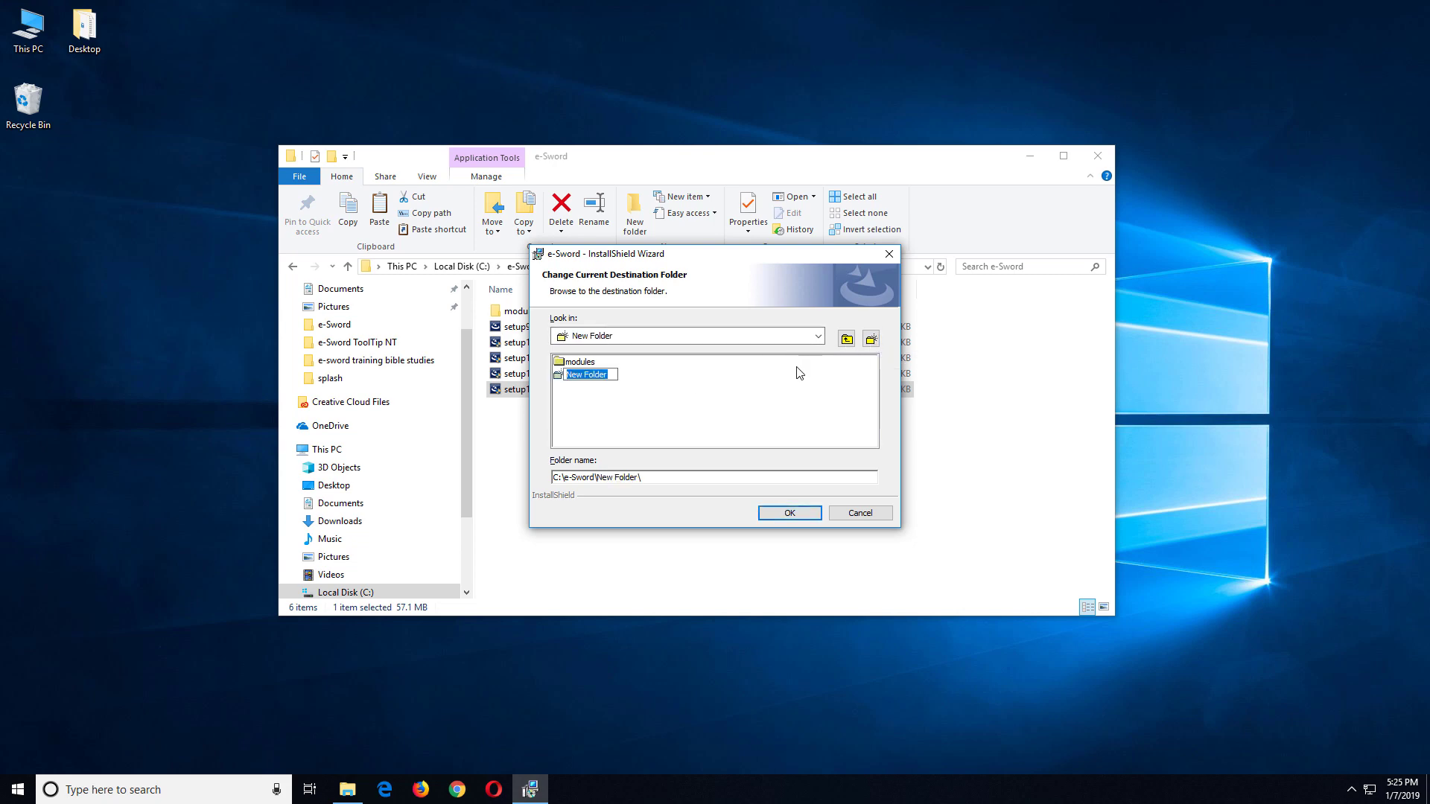
text(default)
key(Return)
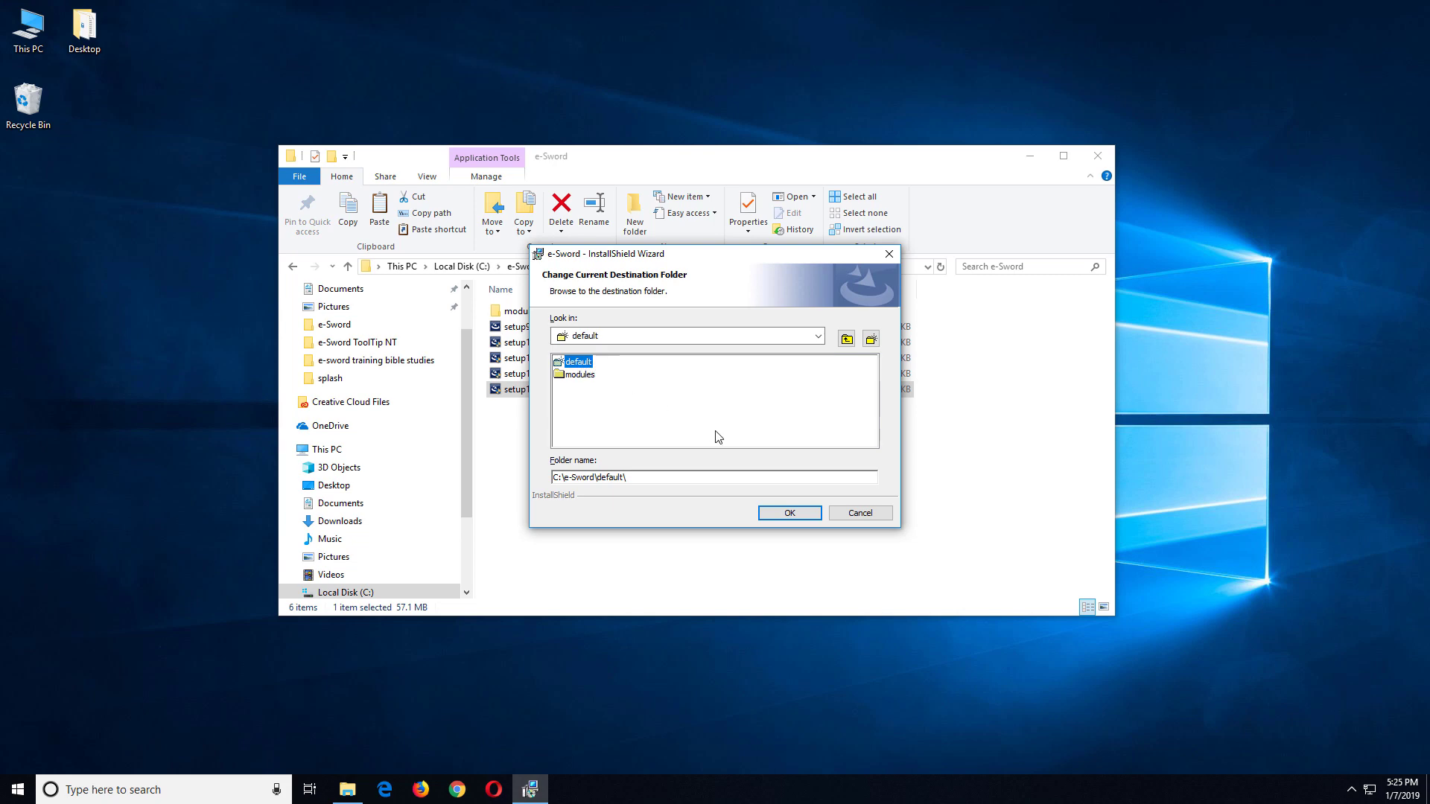
click(785, 519)
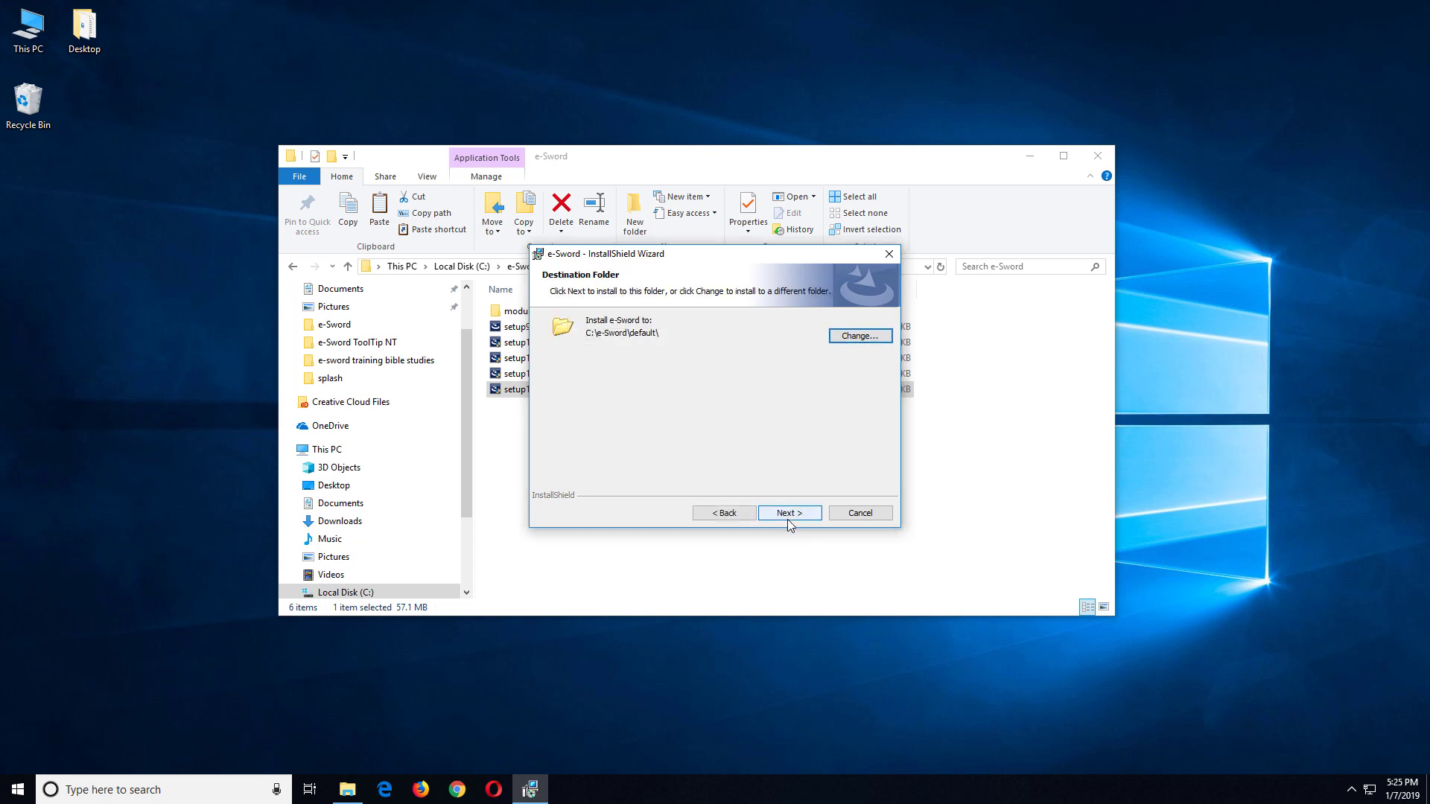
Step: Install e-Sword into C:\e-Sword\default and finish the wizard
click(789, 513)
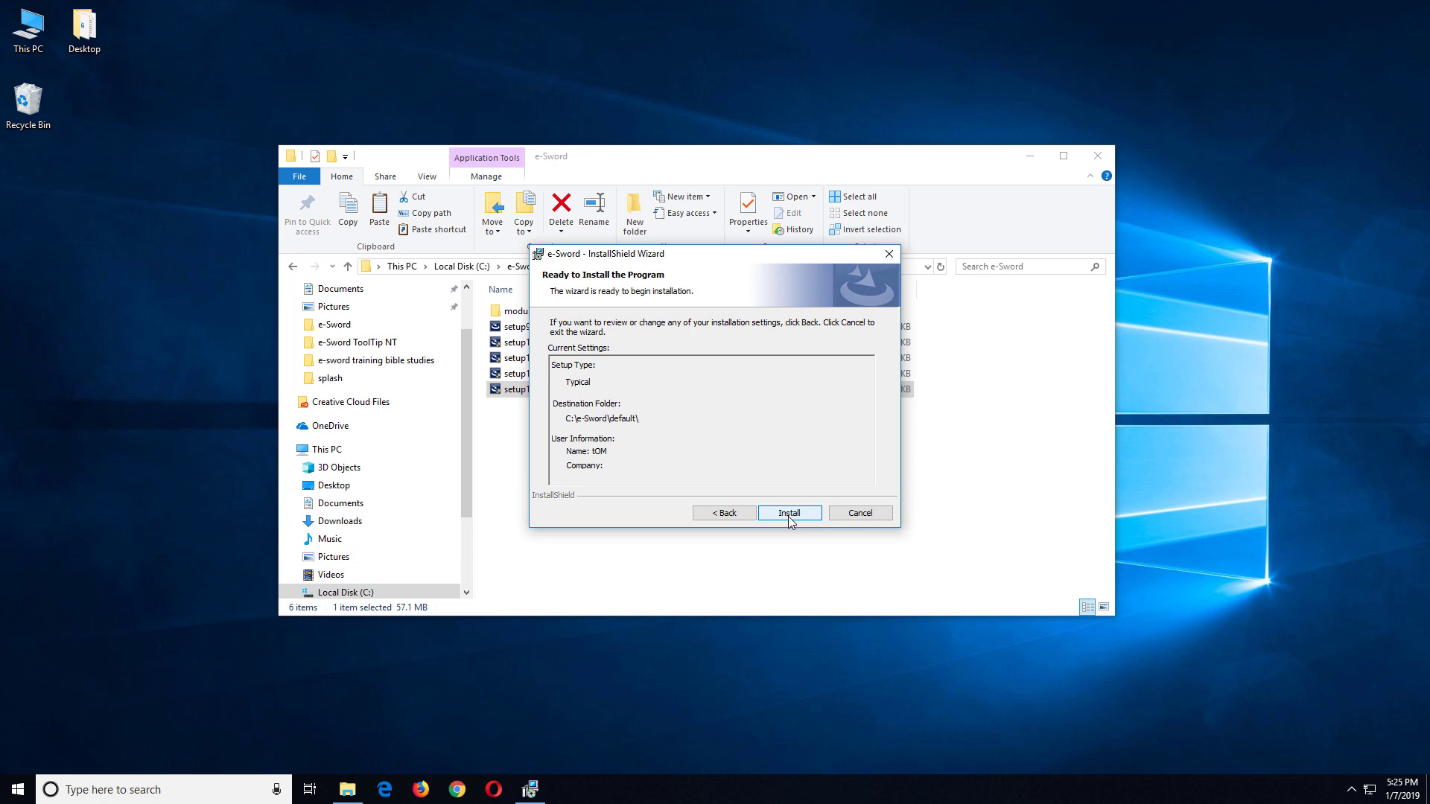
click(788, 516)
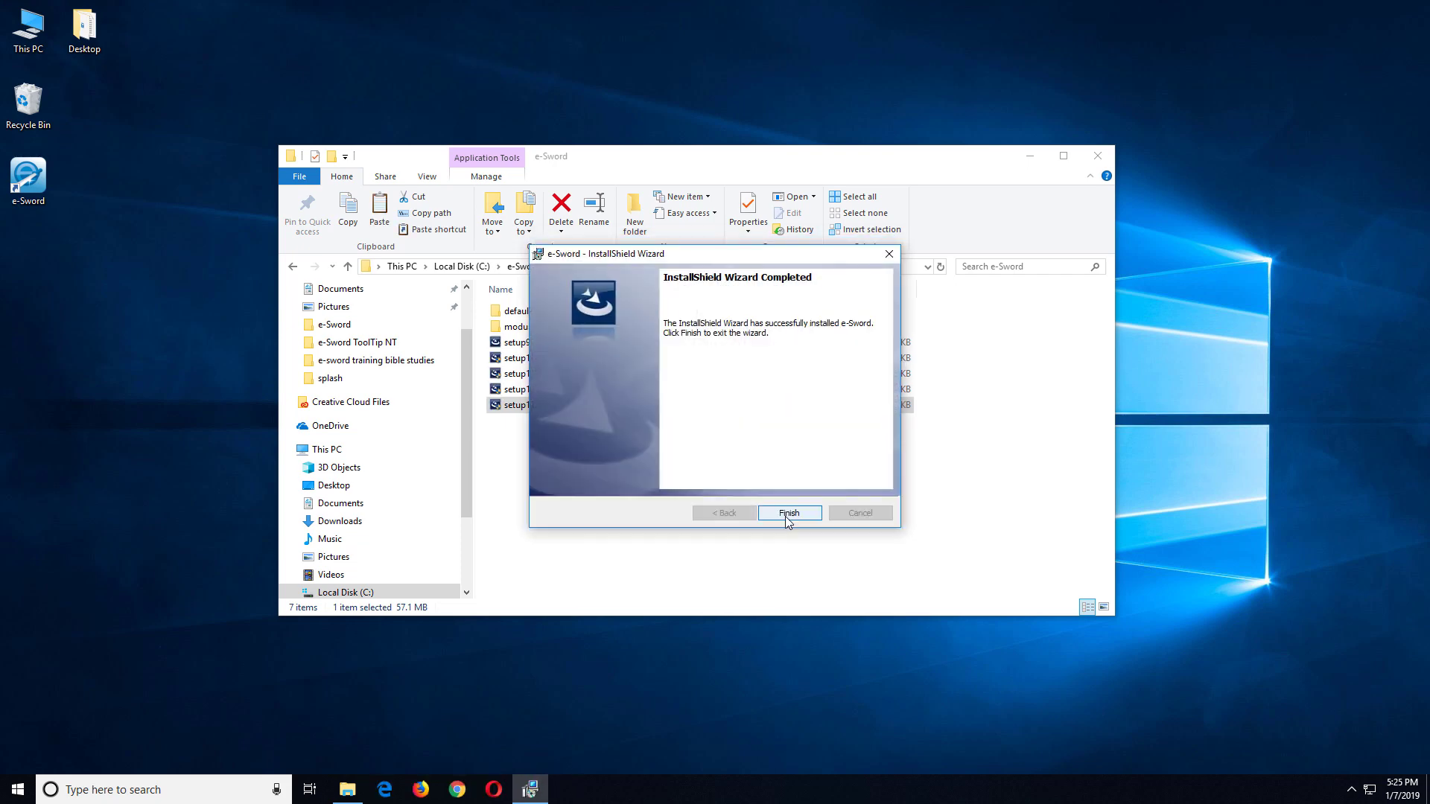
click(787, 513)
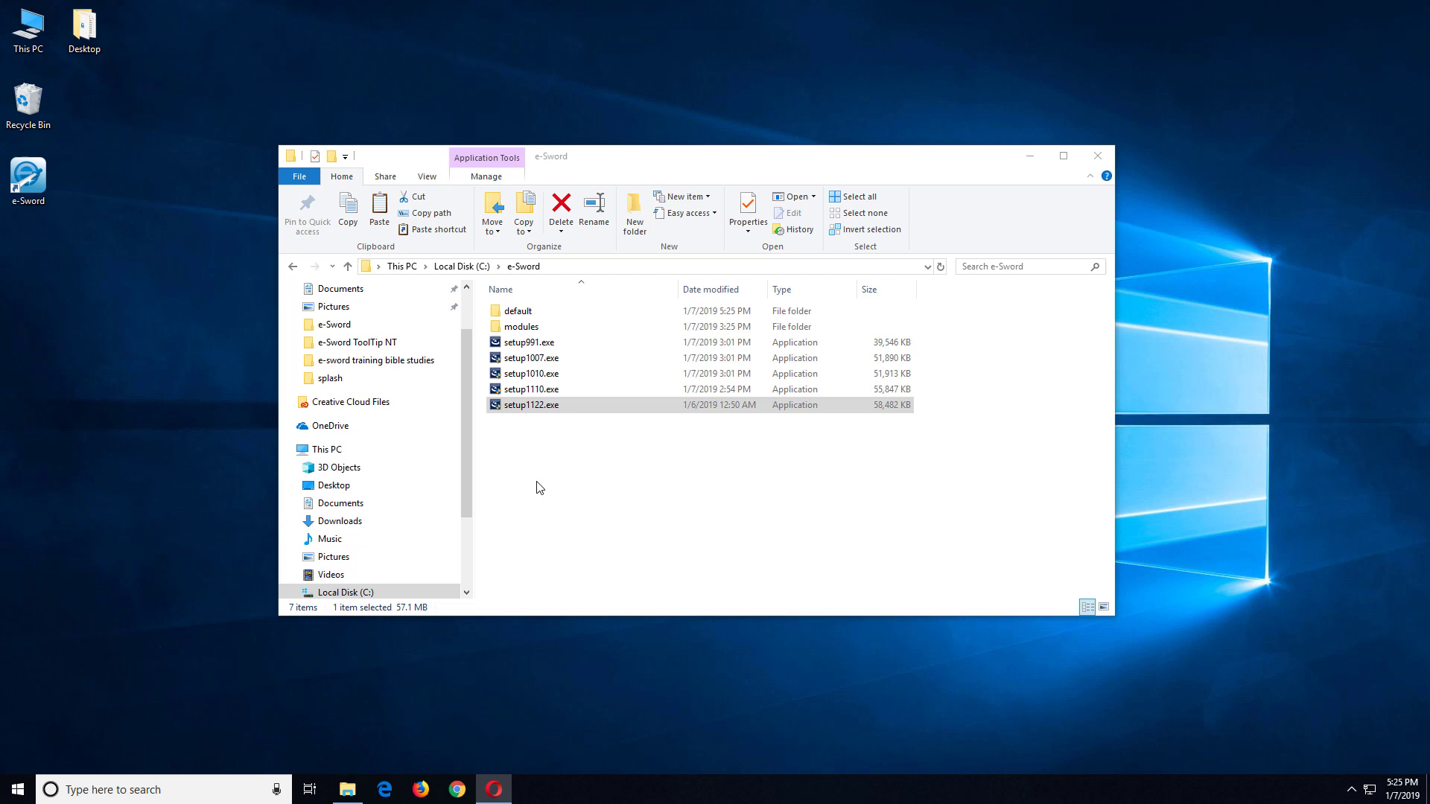
Step: Launch the new e-Sword, dismiss the tip, and confirm resources point to c:\e-sword\default
double_click(43, 188)
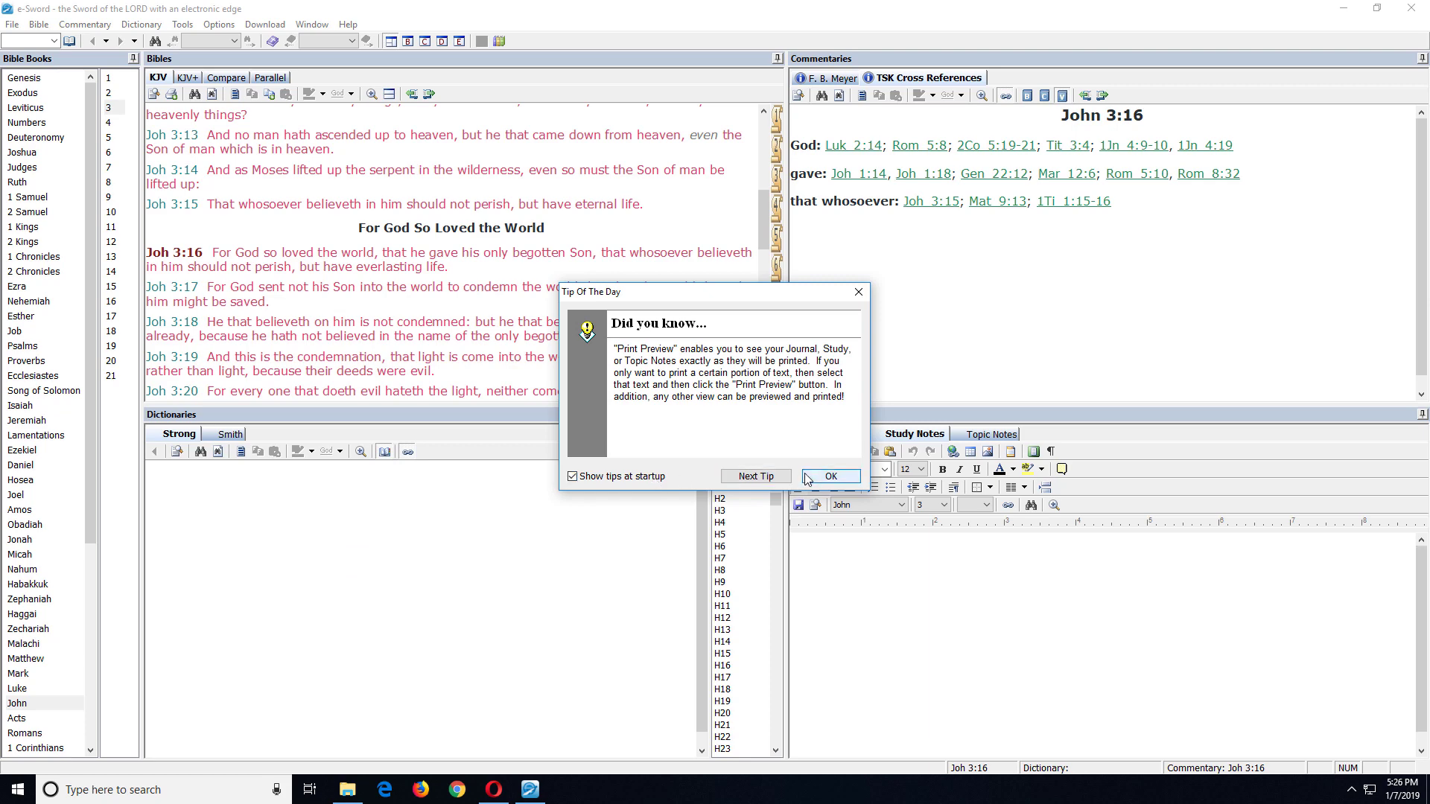
click(830, 476)
click(218, 25)
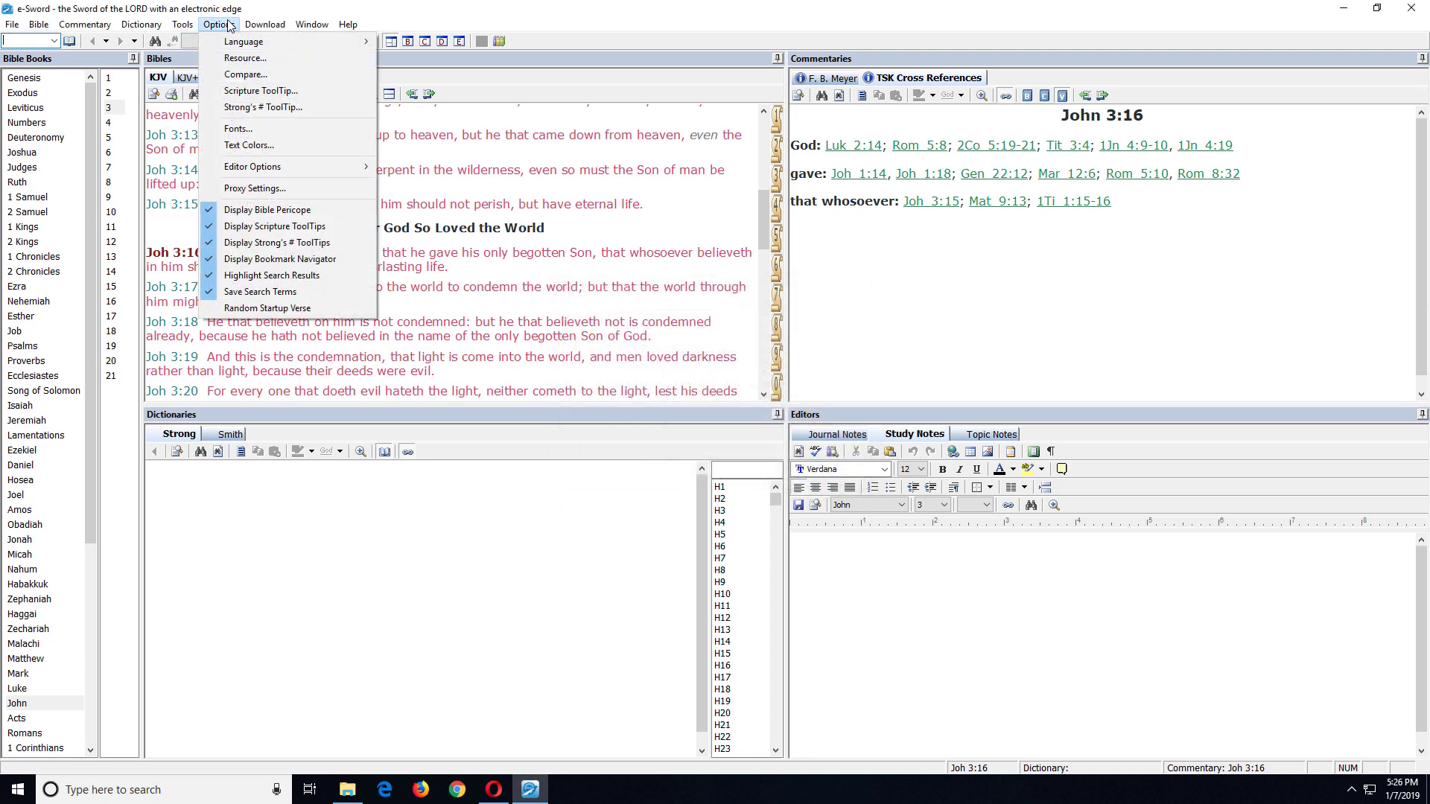
click(239, 60)
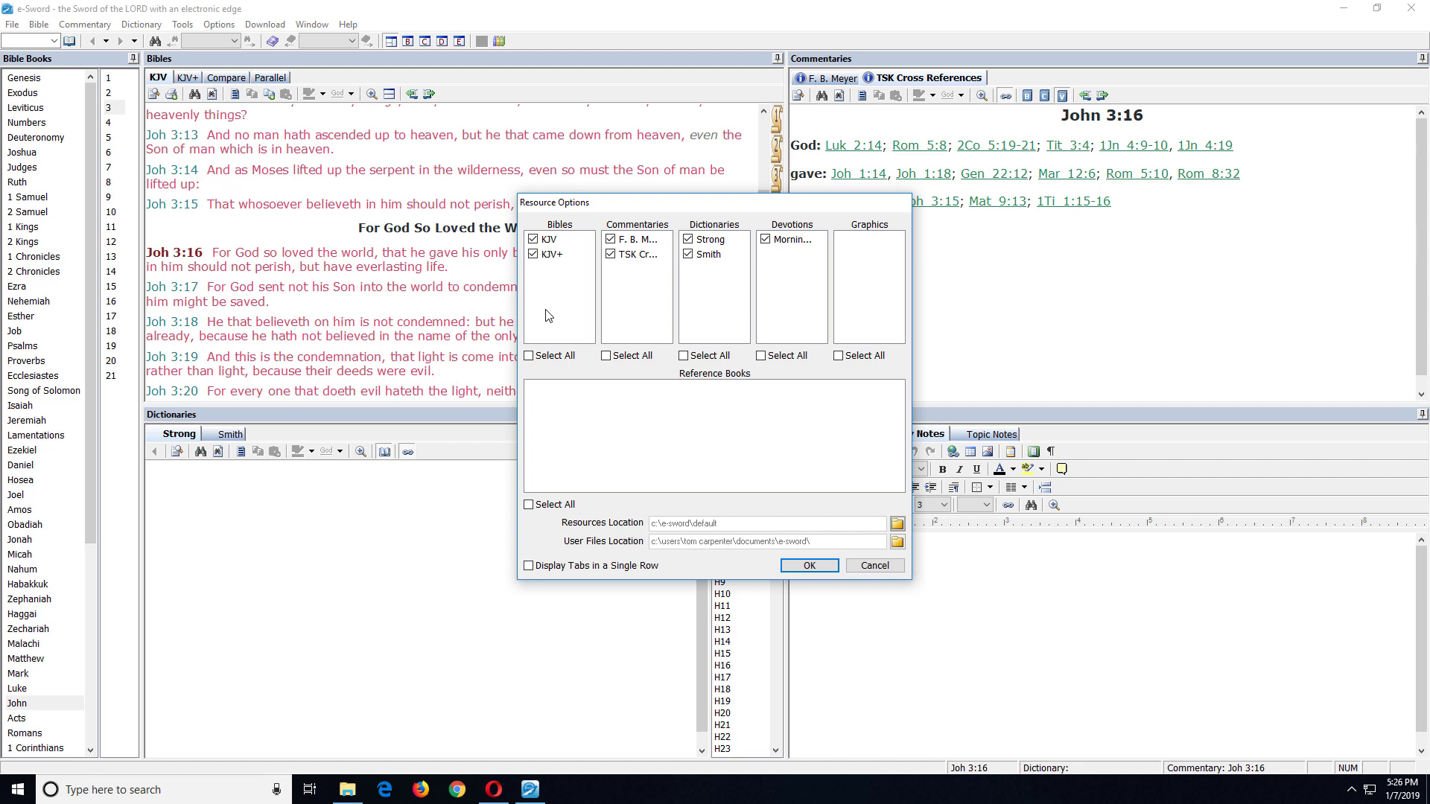
click(871, 567)
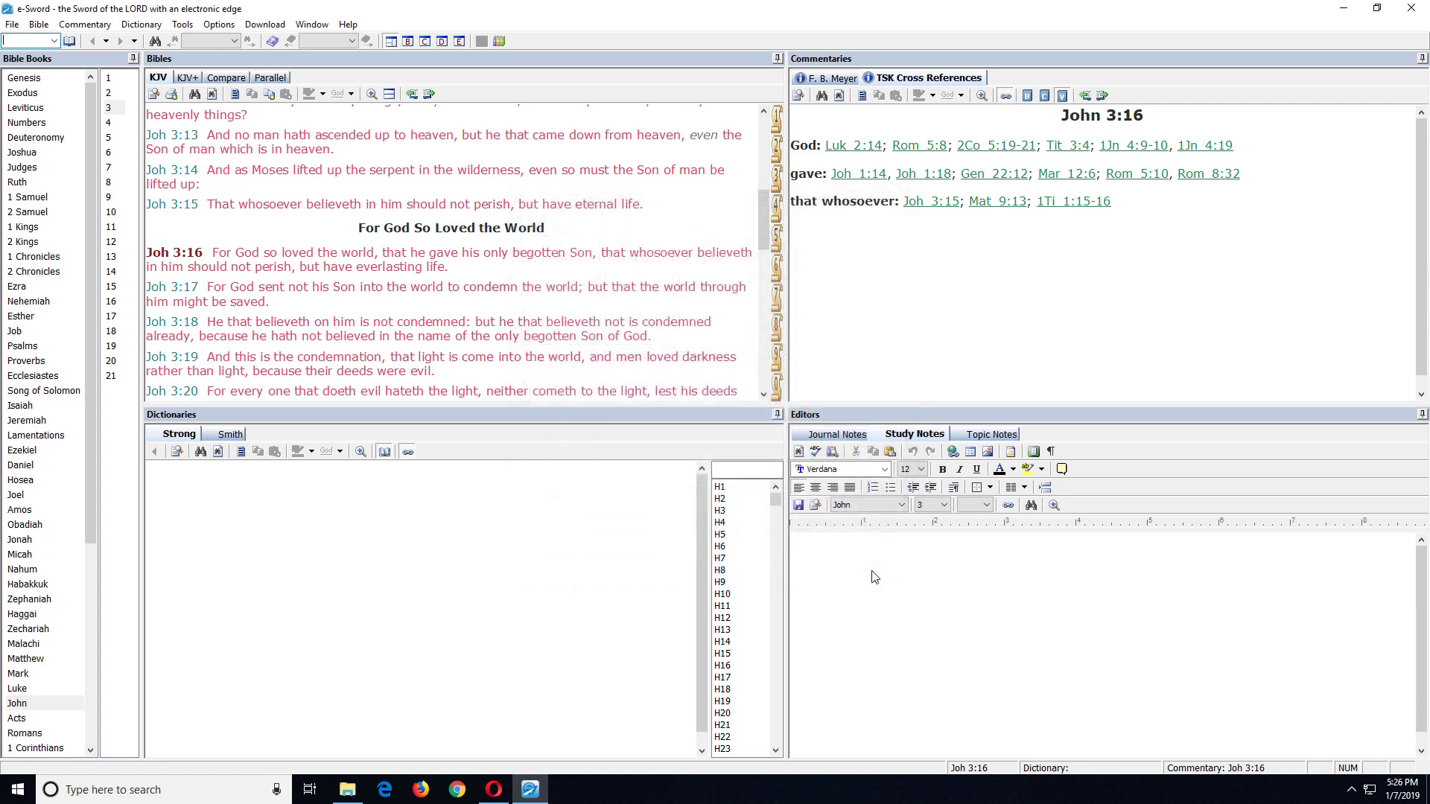
Step: Close e-Sword and paste a duplicate of the default folder into C:\e-Sword
click(1400, 12)
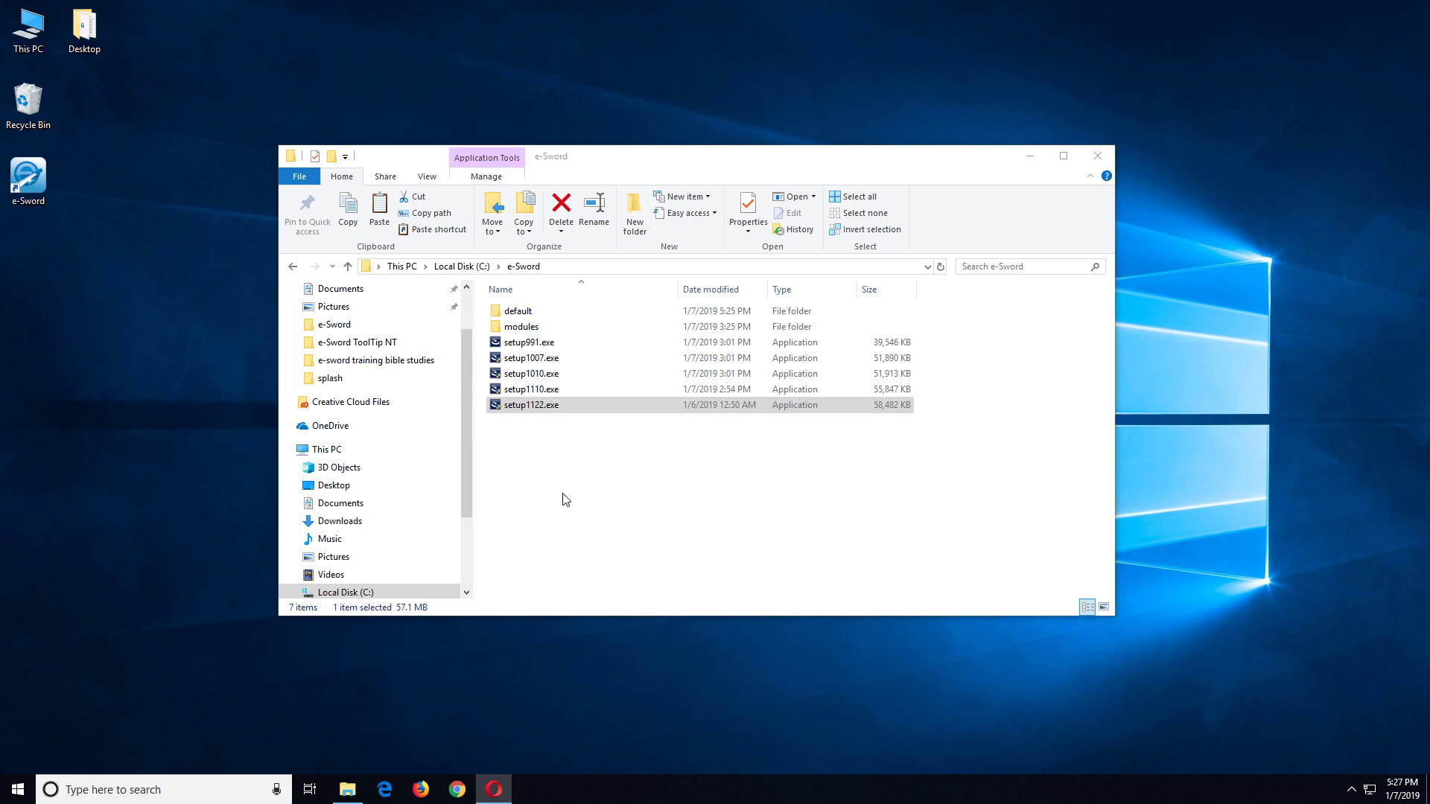
right_click(515, 319)
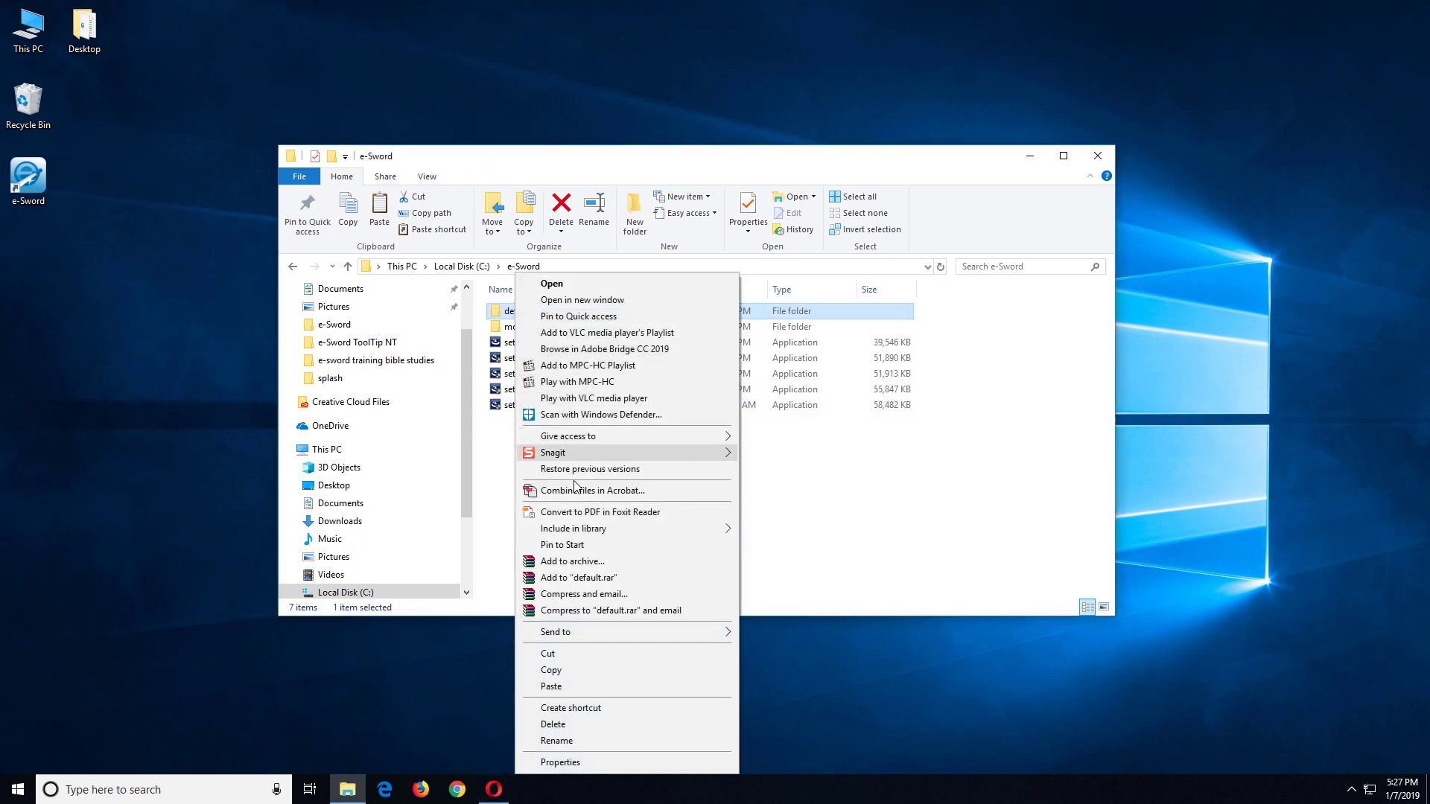
click(580, 675)
right_click(522, 462)
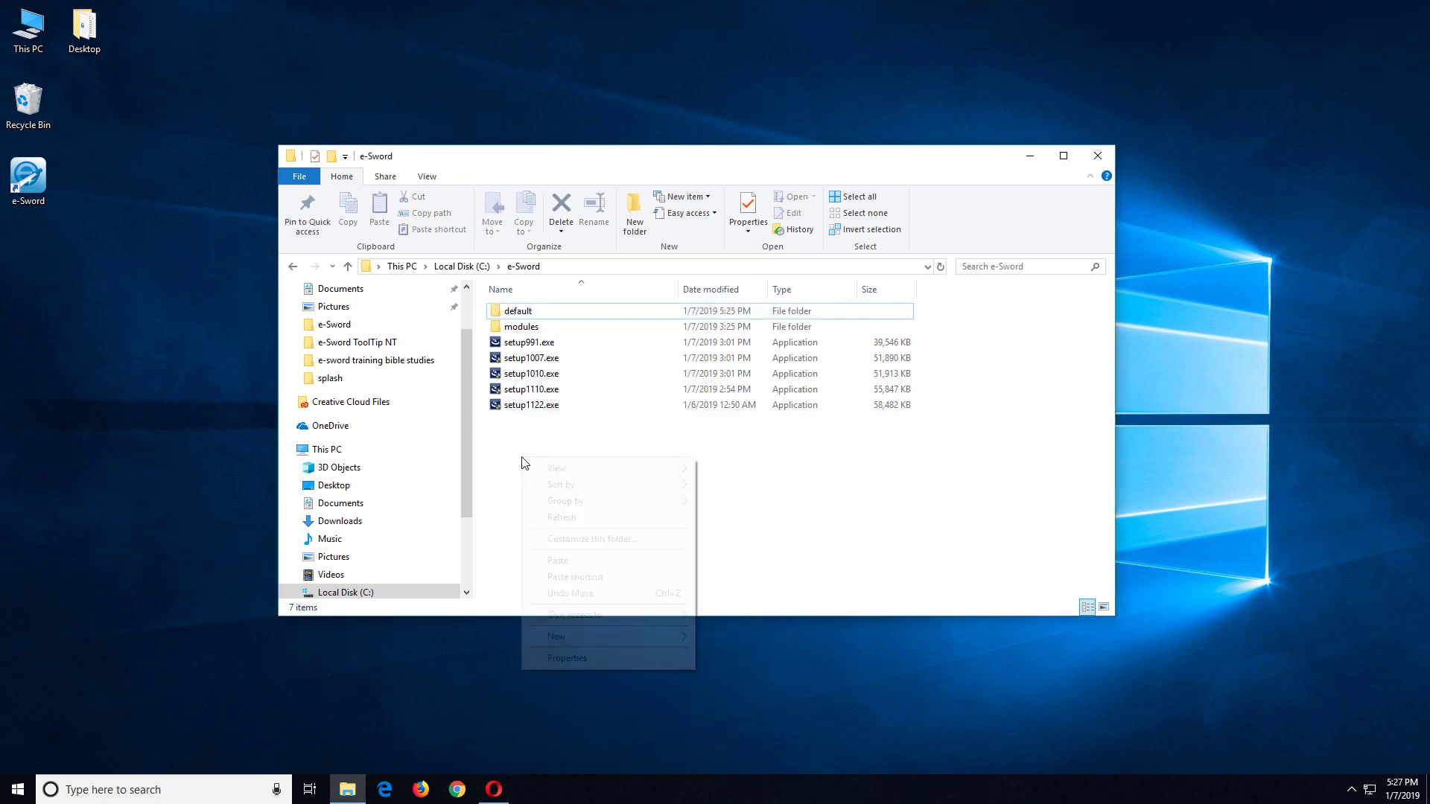
click(557, 563)
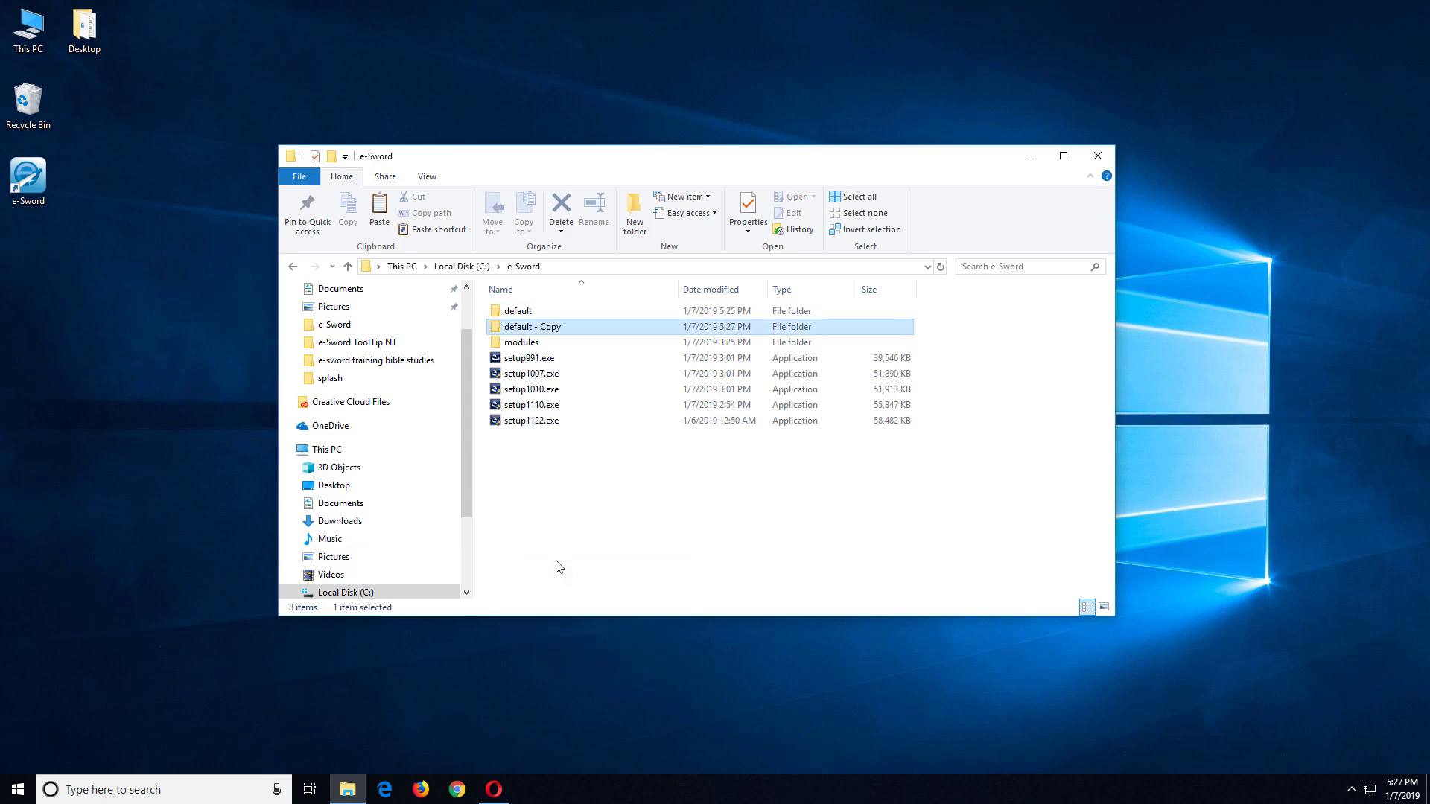
Step: Rename the copied folder to GreekStudy
right_click(535, 331)
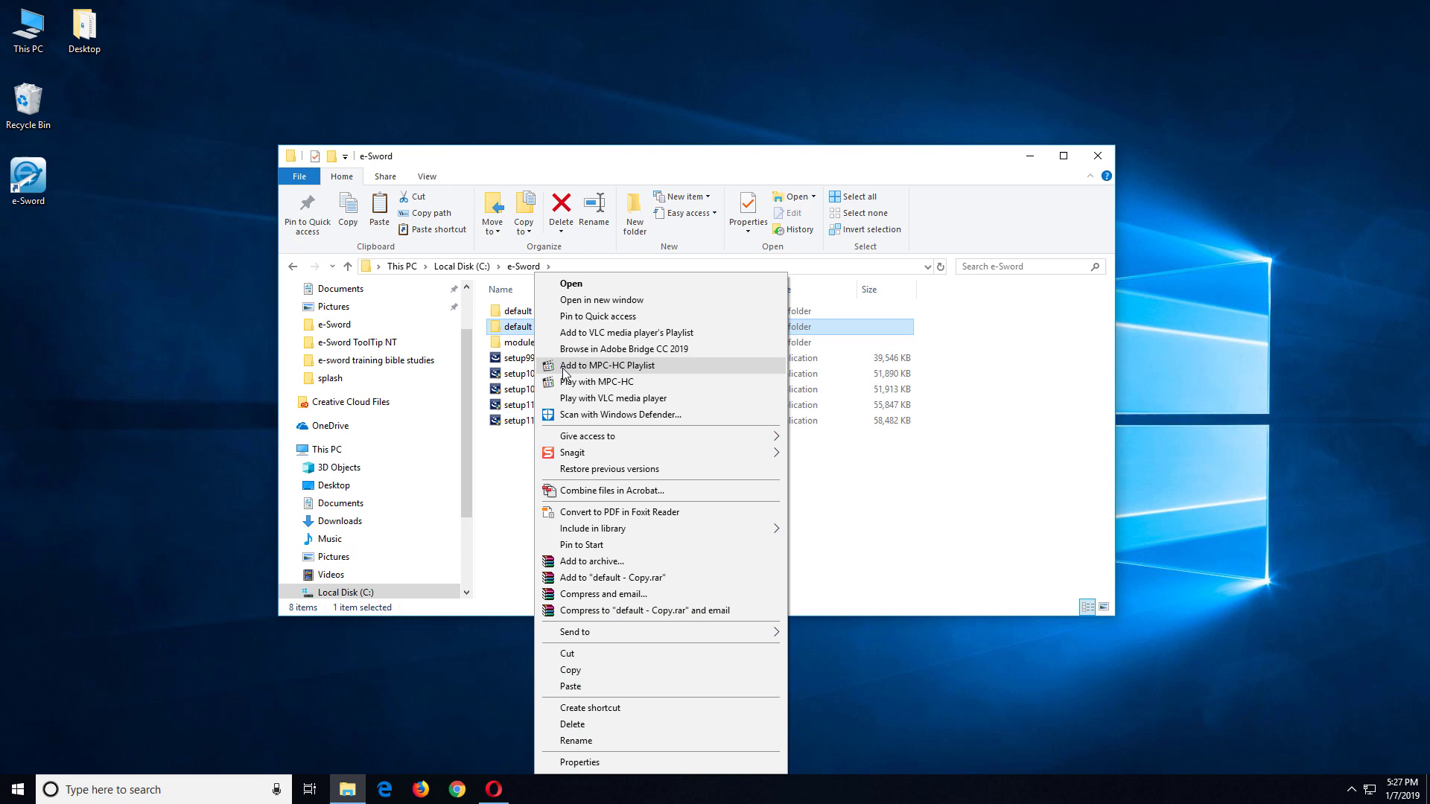
click(590, 741)
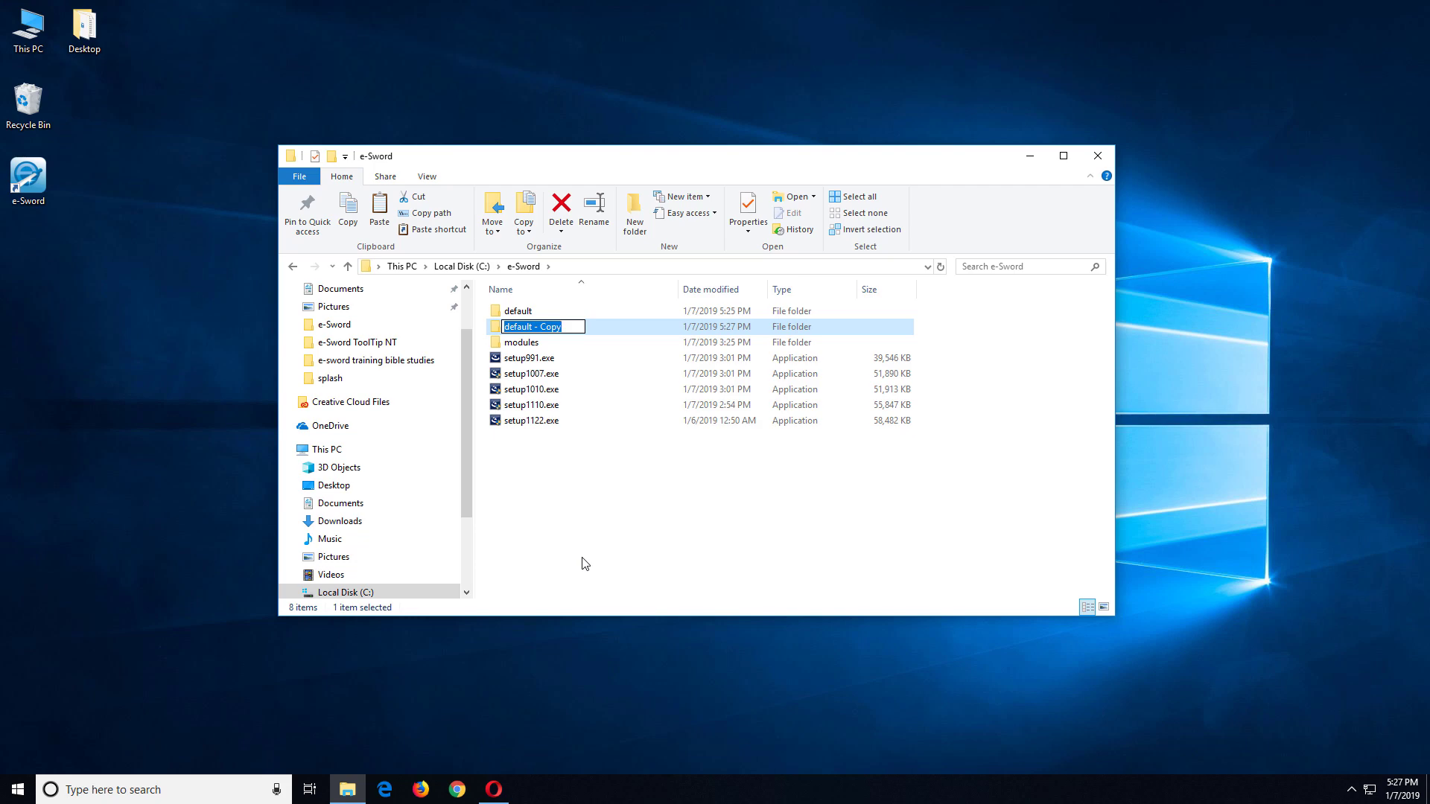
text(GreekS)
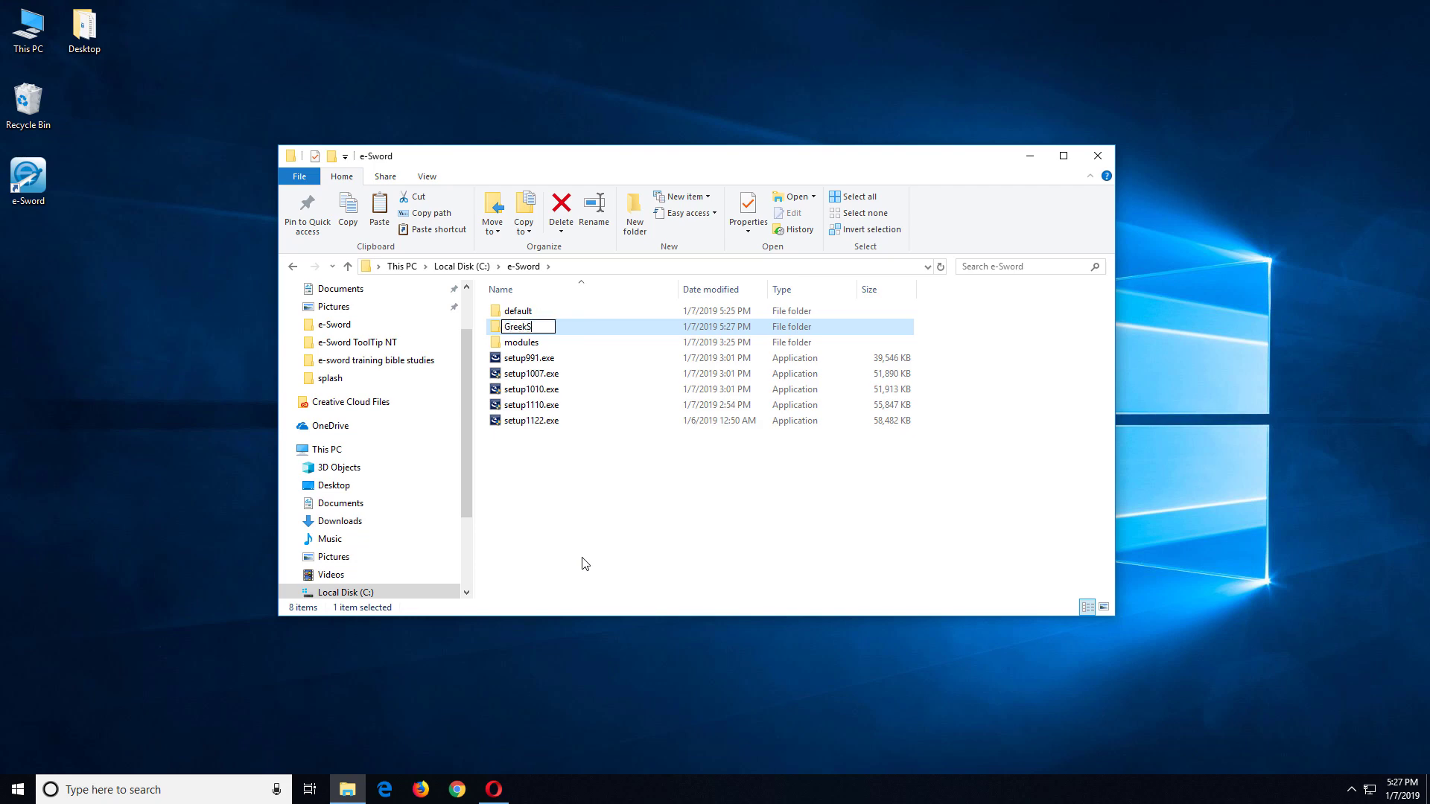
text(tudy)
key(Return)
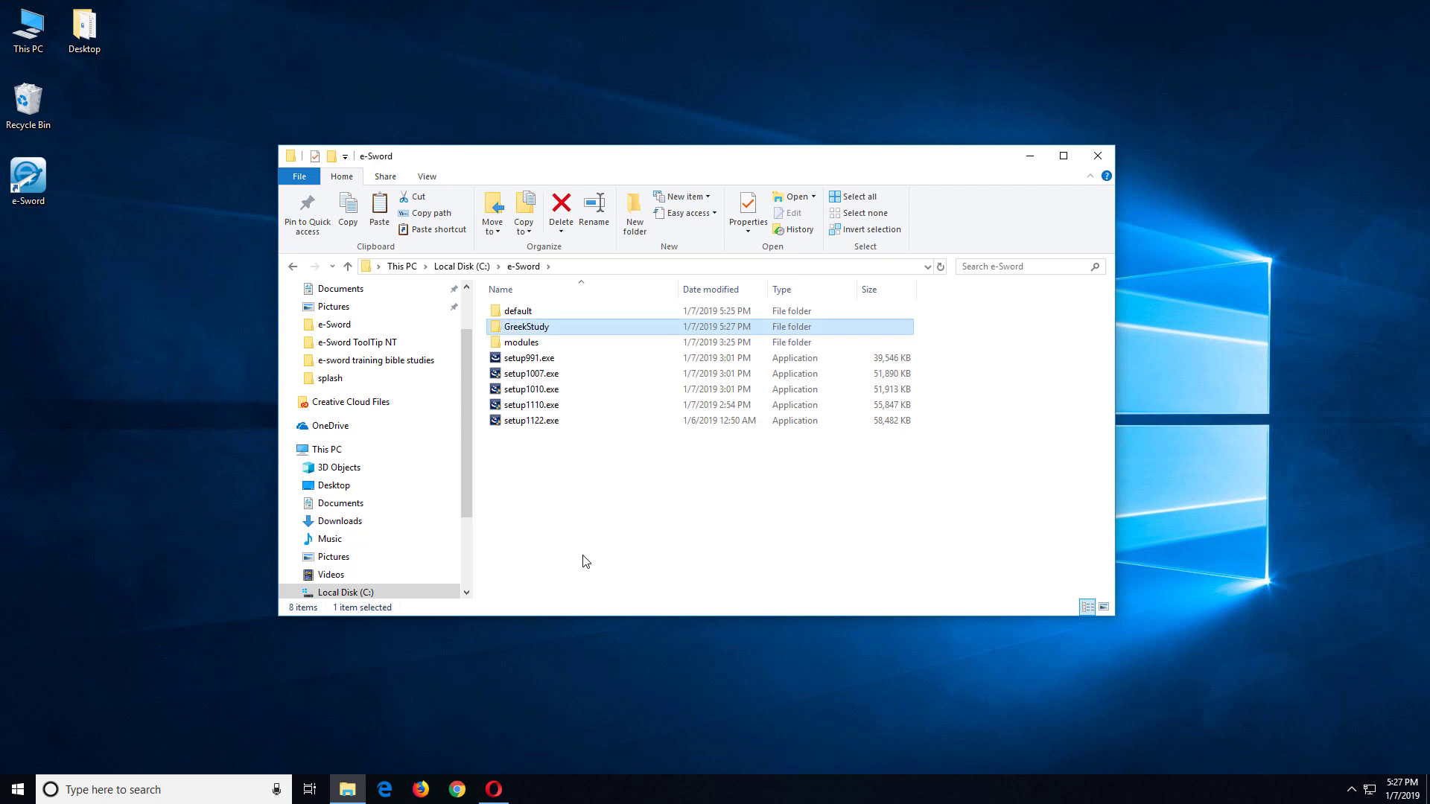
Step: Open the GreekStudy folder to view its 22 program files
double_click(530, 328)
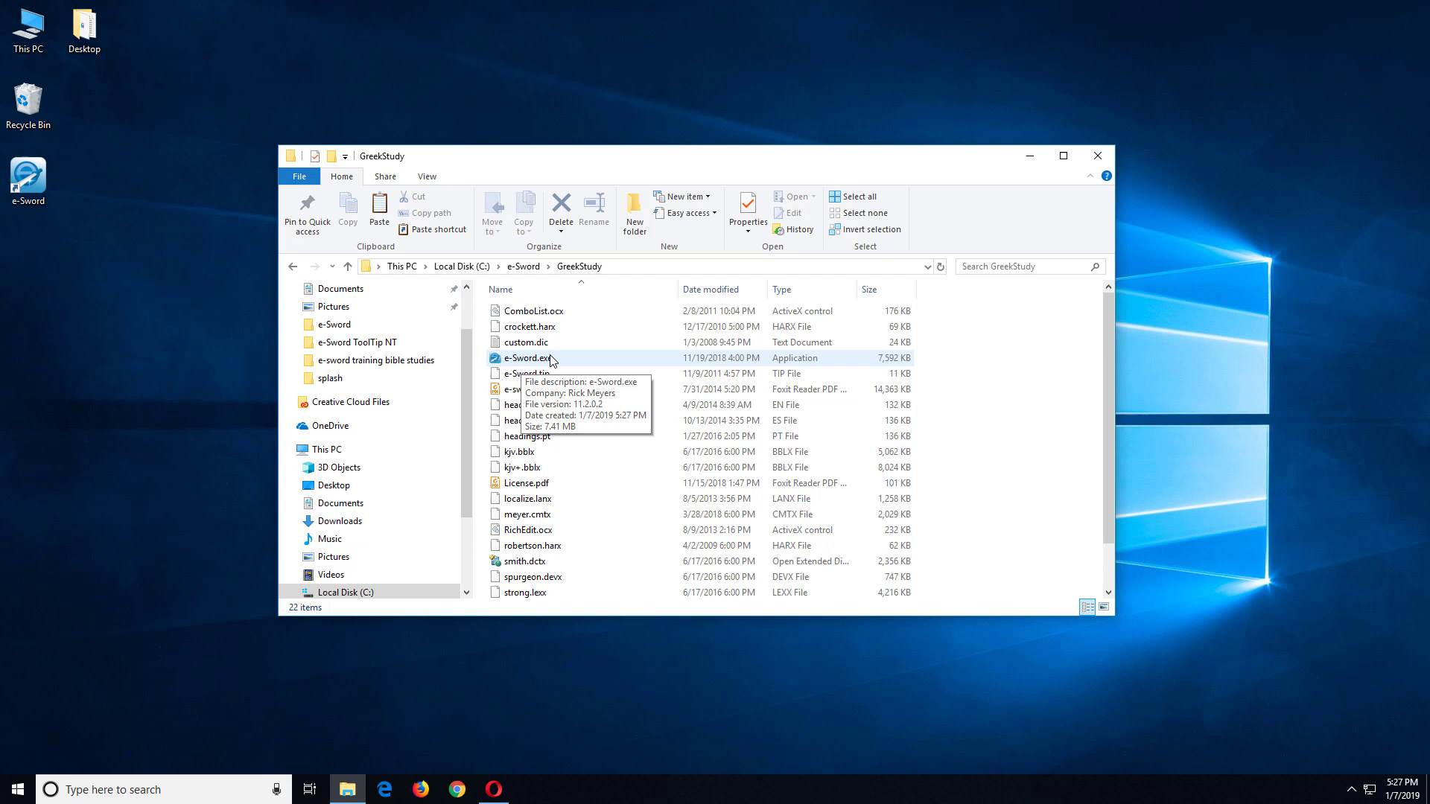
Step: Open Computer Management's Local Users list and start a new user
right_click(40, 41)
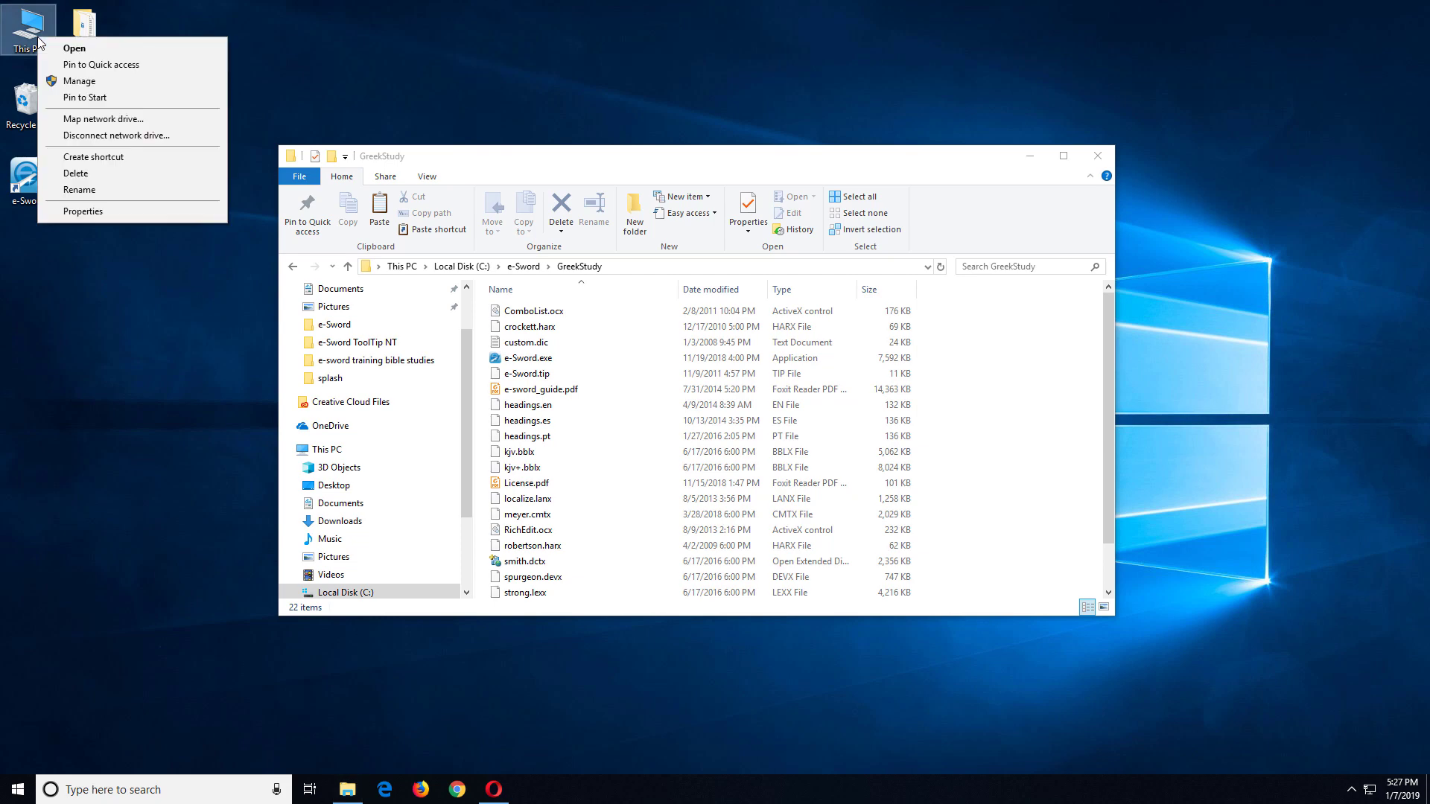
click(86, 82)
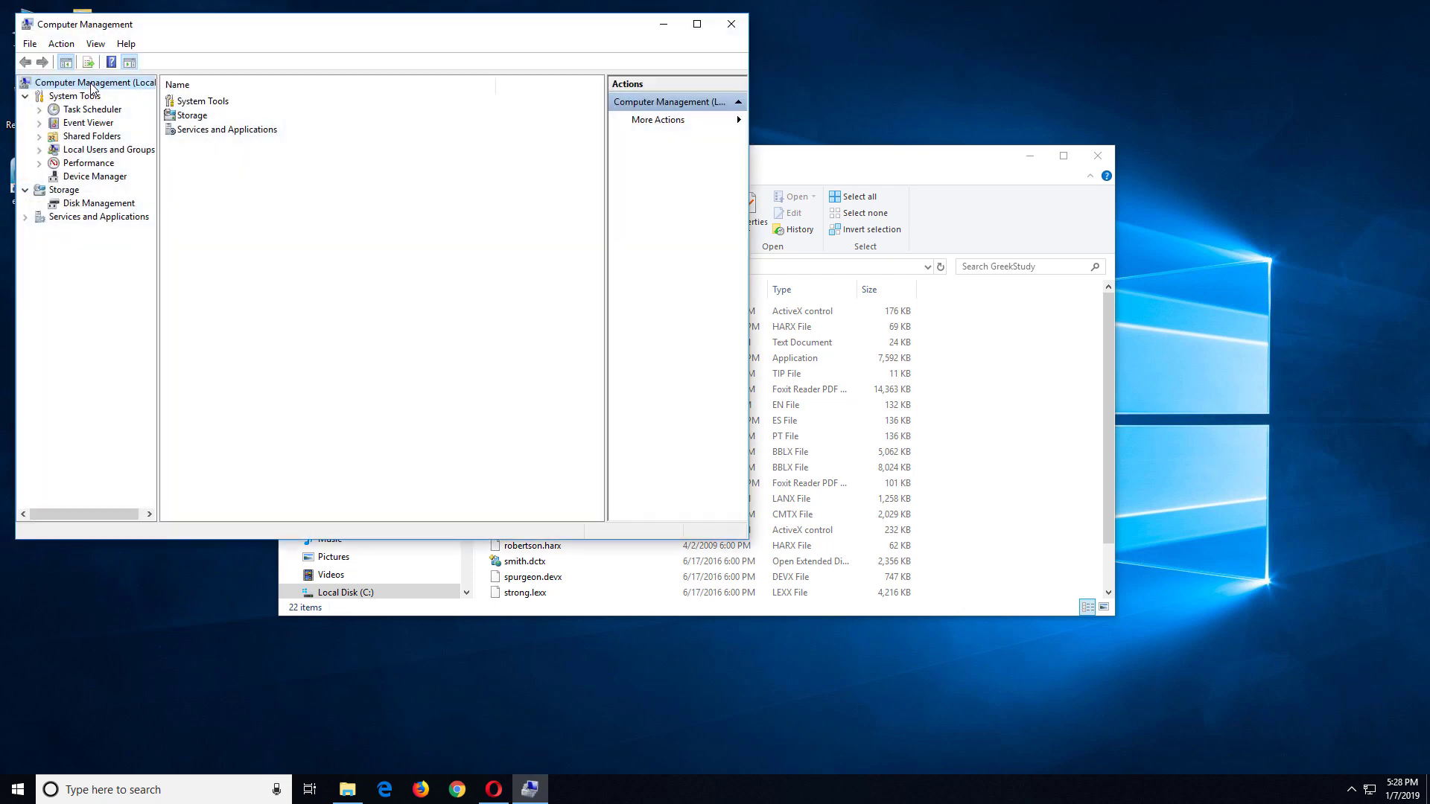
double_click(104, 150)
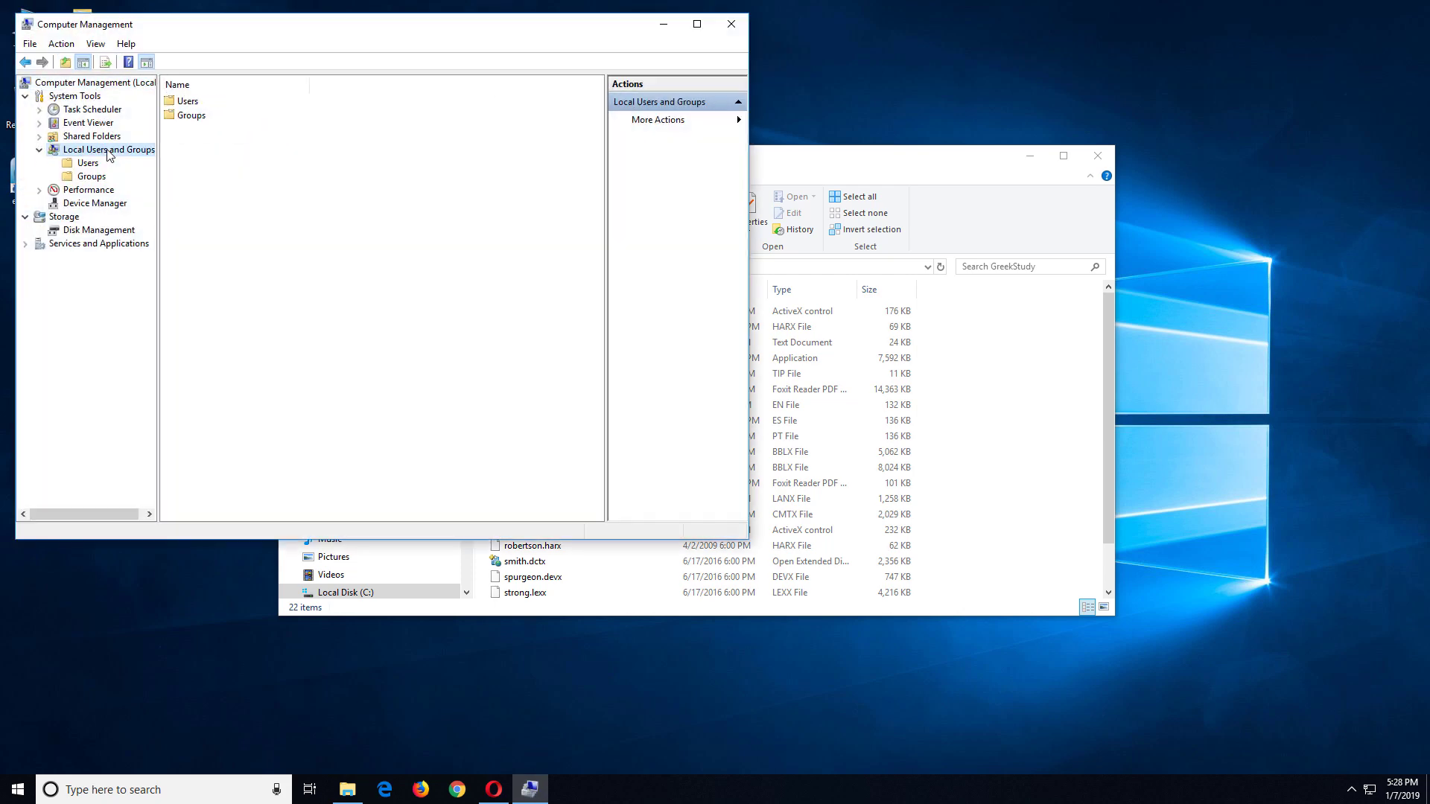
click(93, 163)
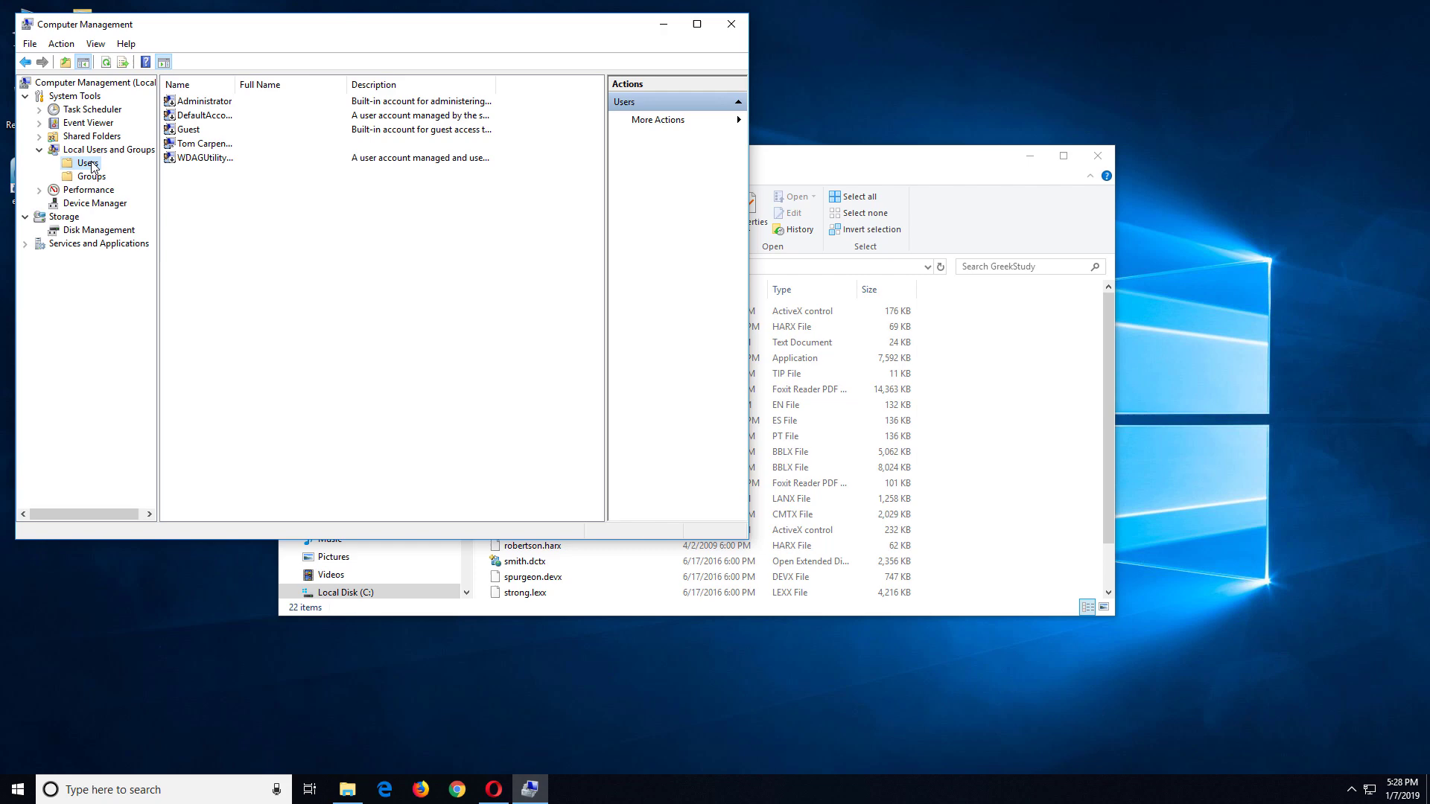
right_click(198, 191)
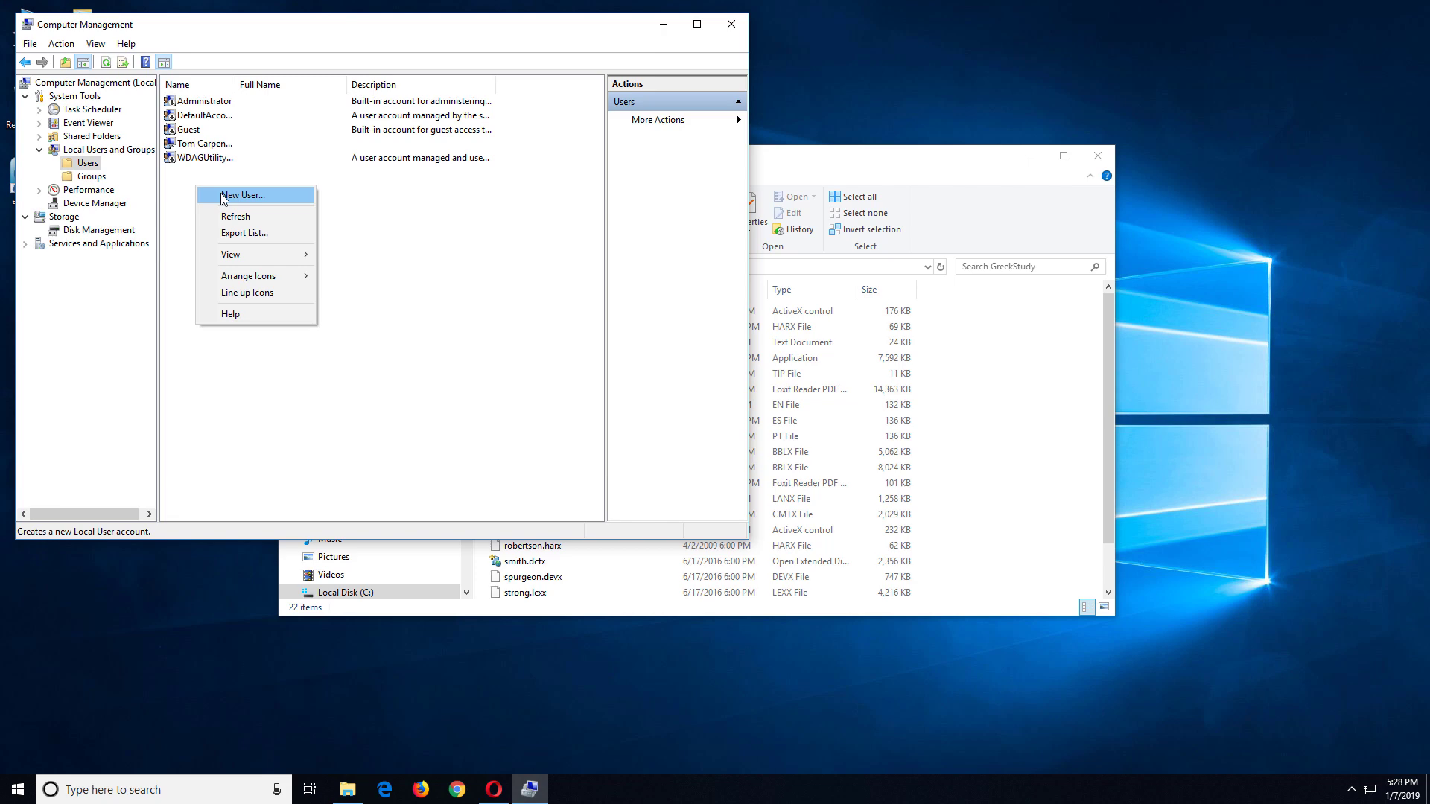
click(224, 196)
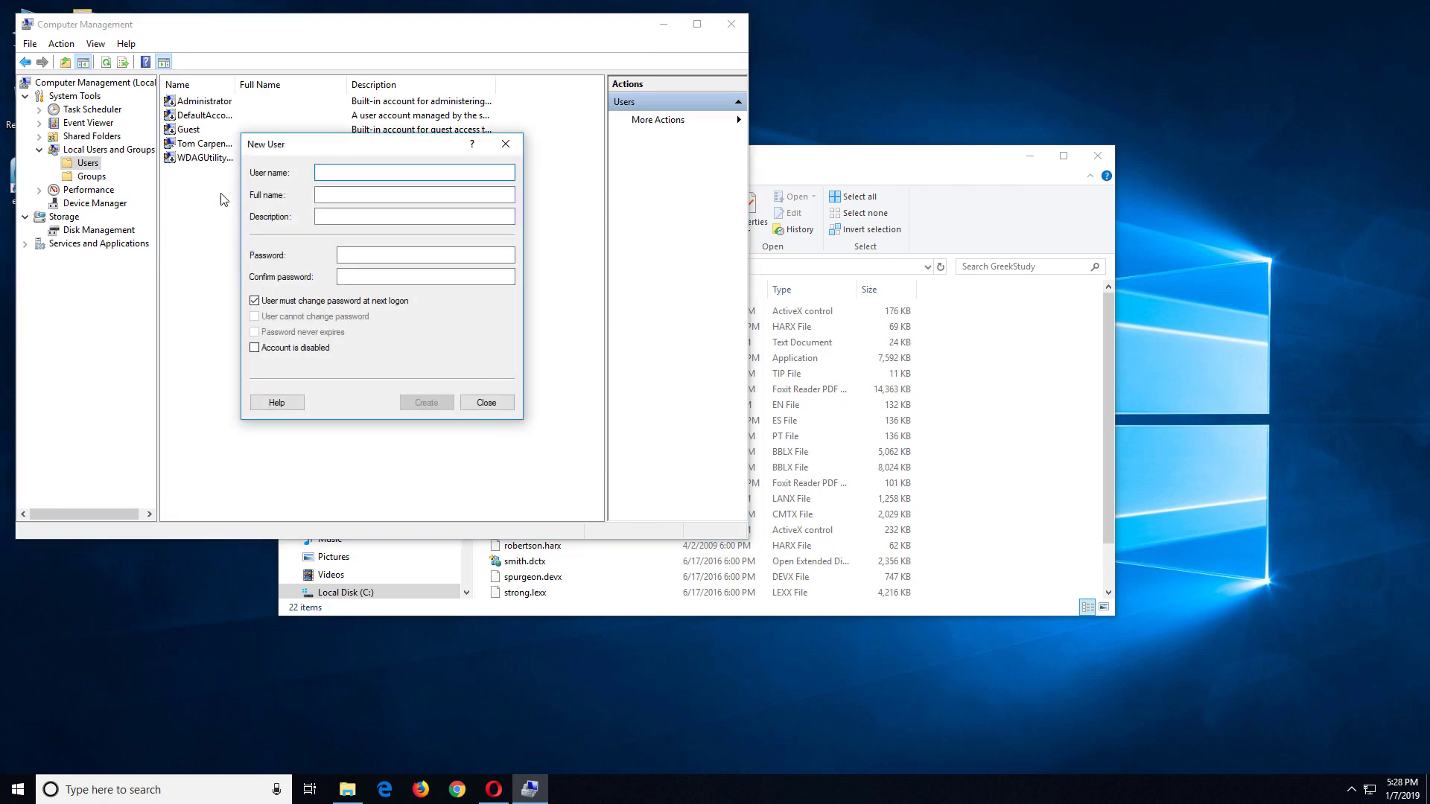
Step: Create local user GreekStudy with a password that never expires, then close the console
text(GreekStudy)
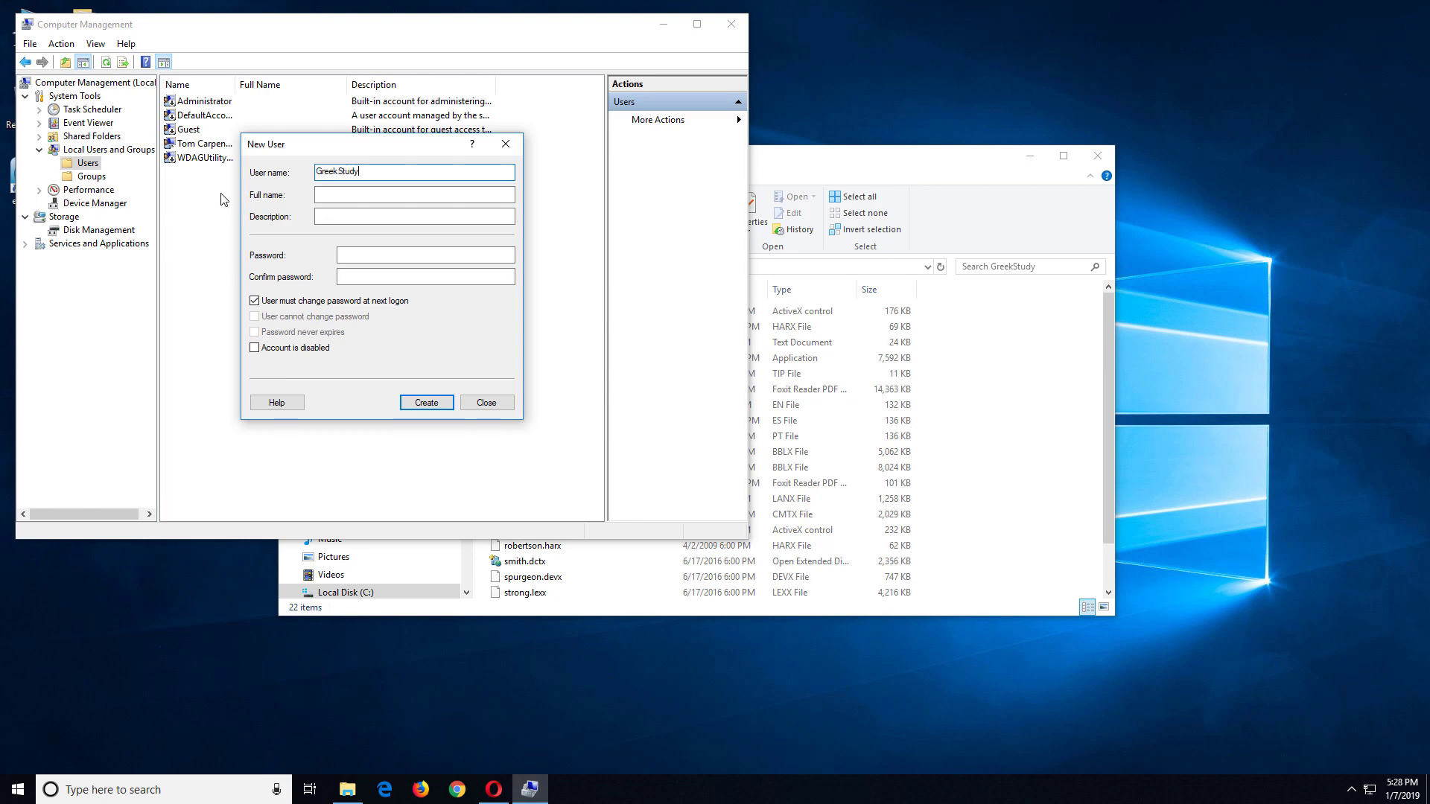
click(358, 255)
text(a)
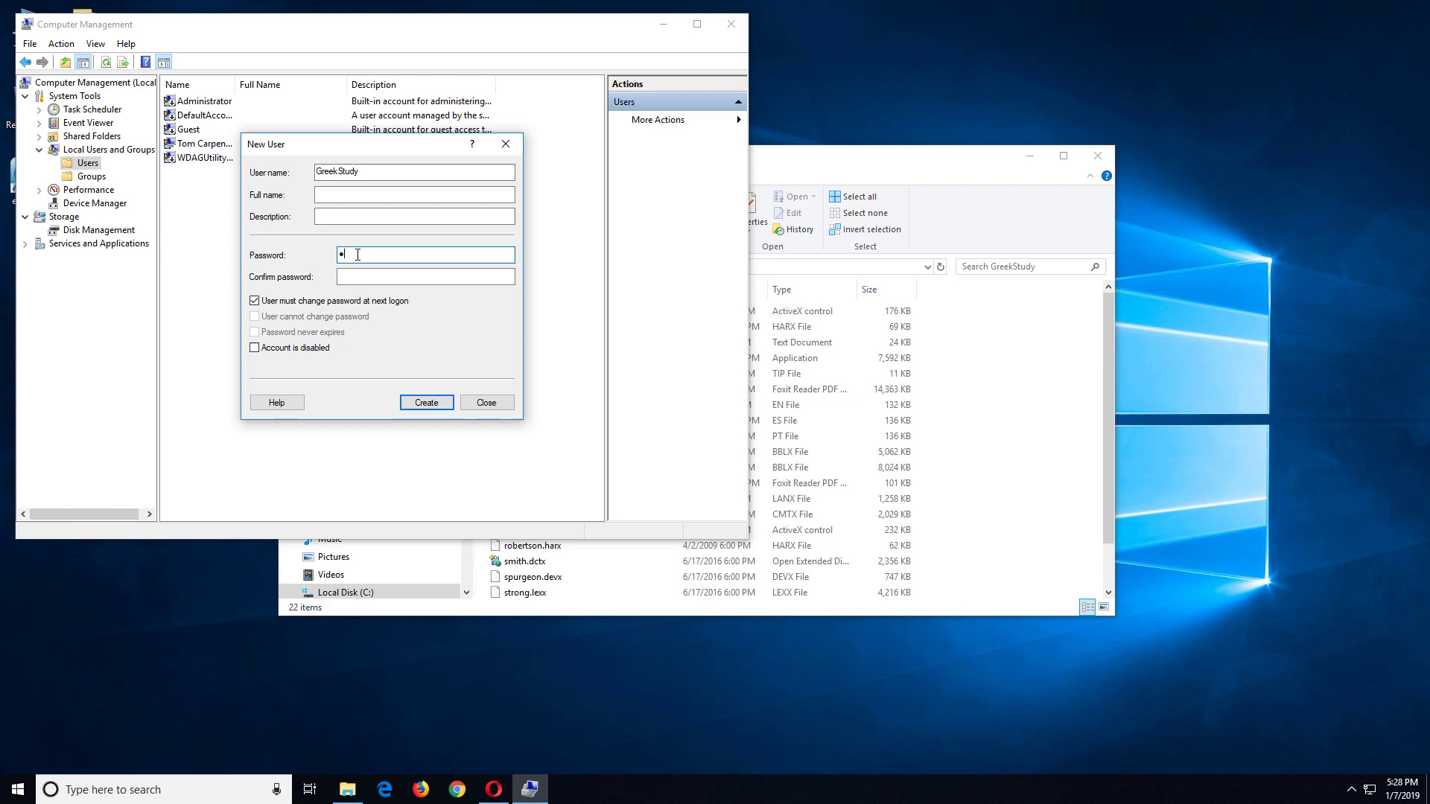
text(aaaaaaa)
key(Tab)
text(aaaa)
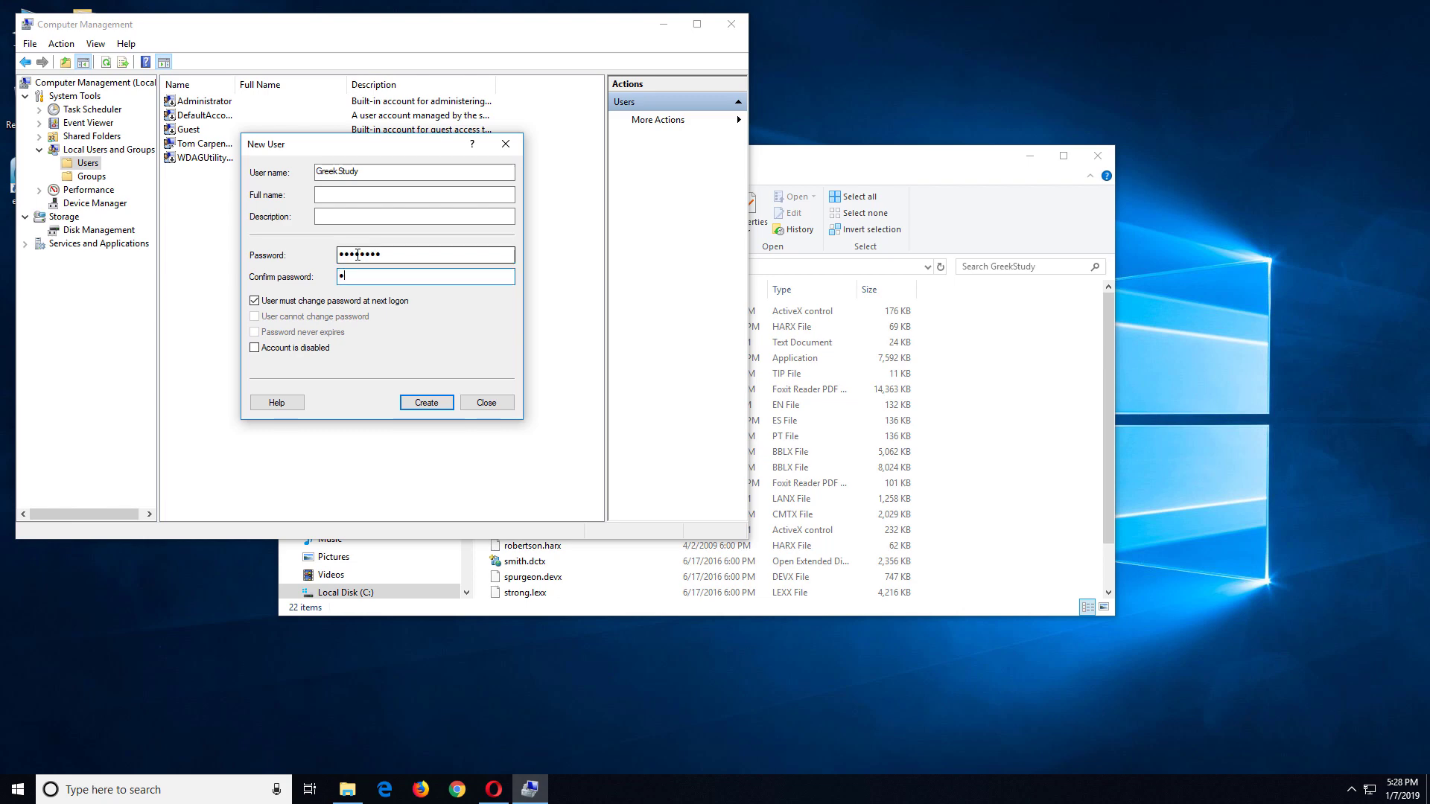
text(aaaa)
click(287, 301)
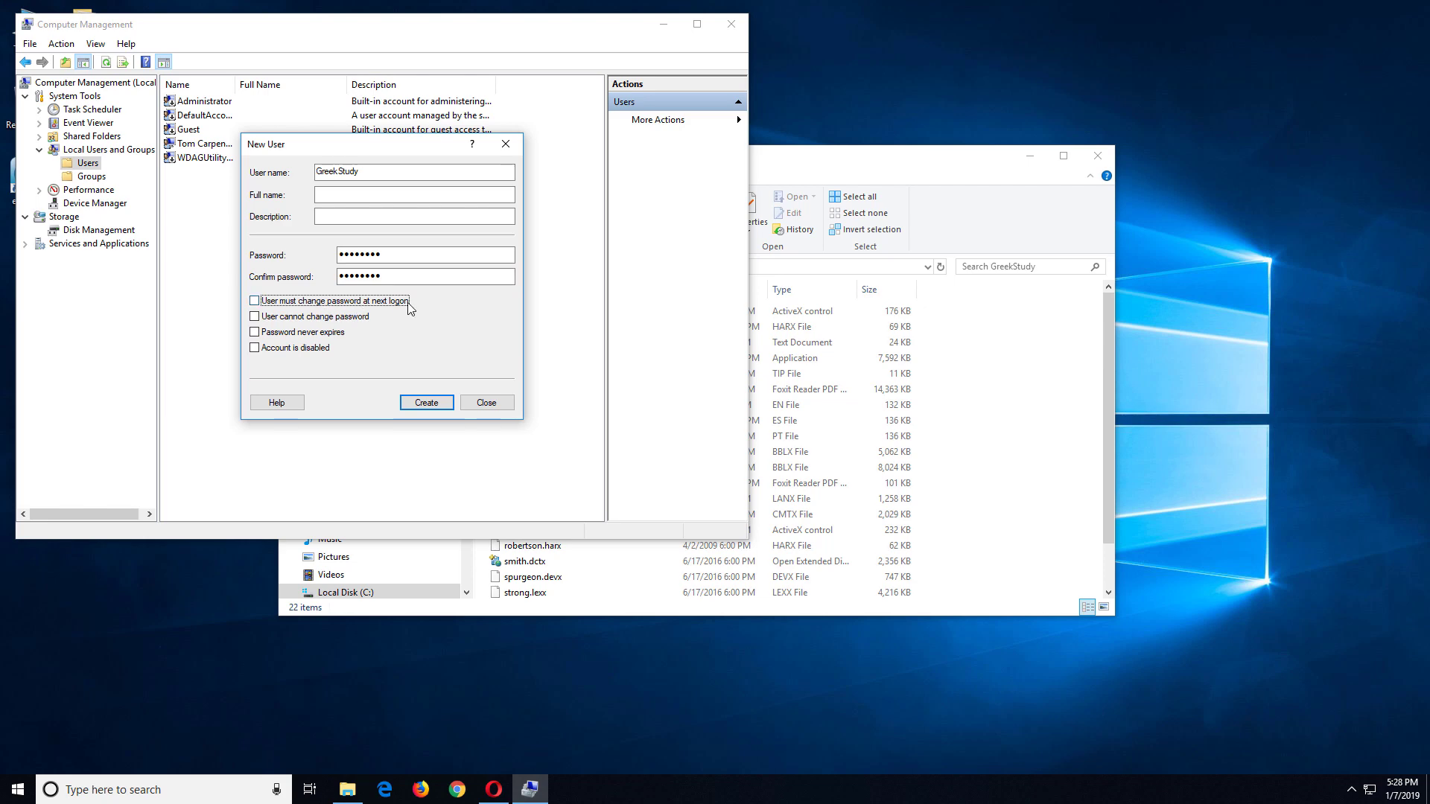
click(320, 333)
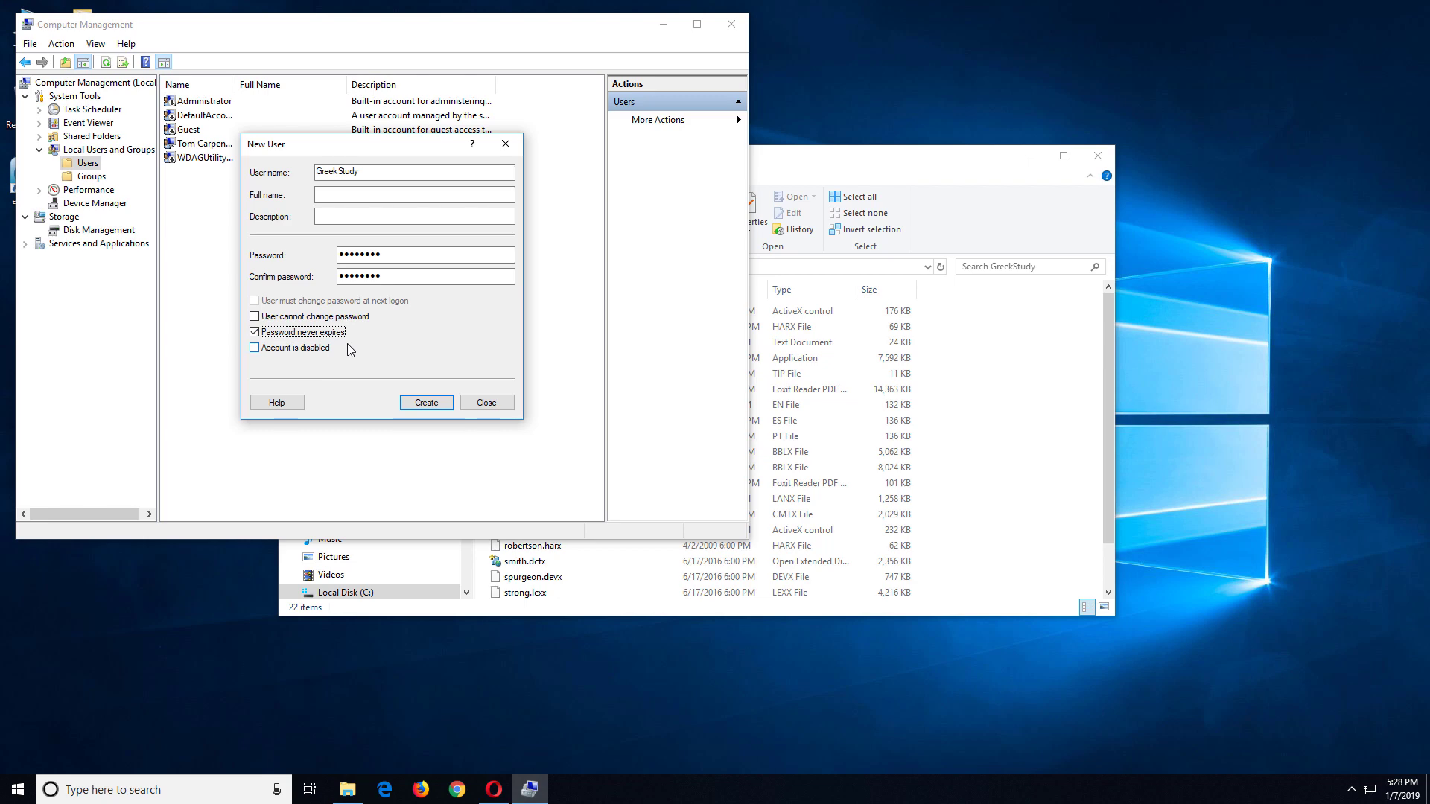
click(422, 406)
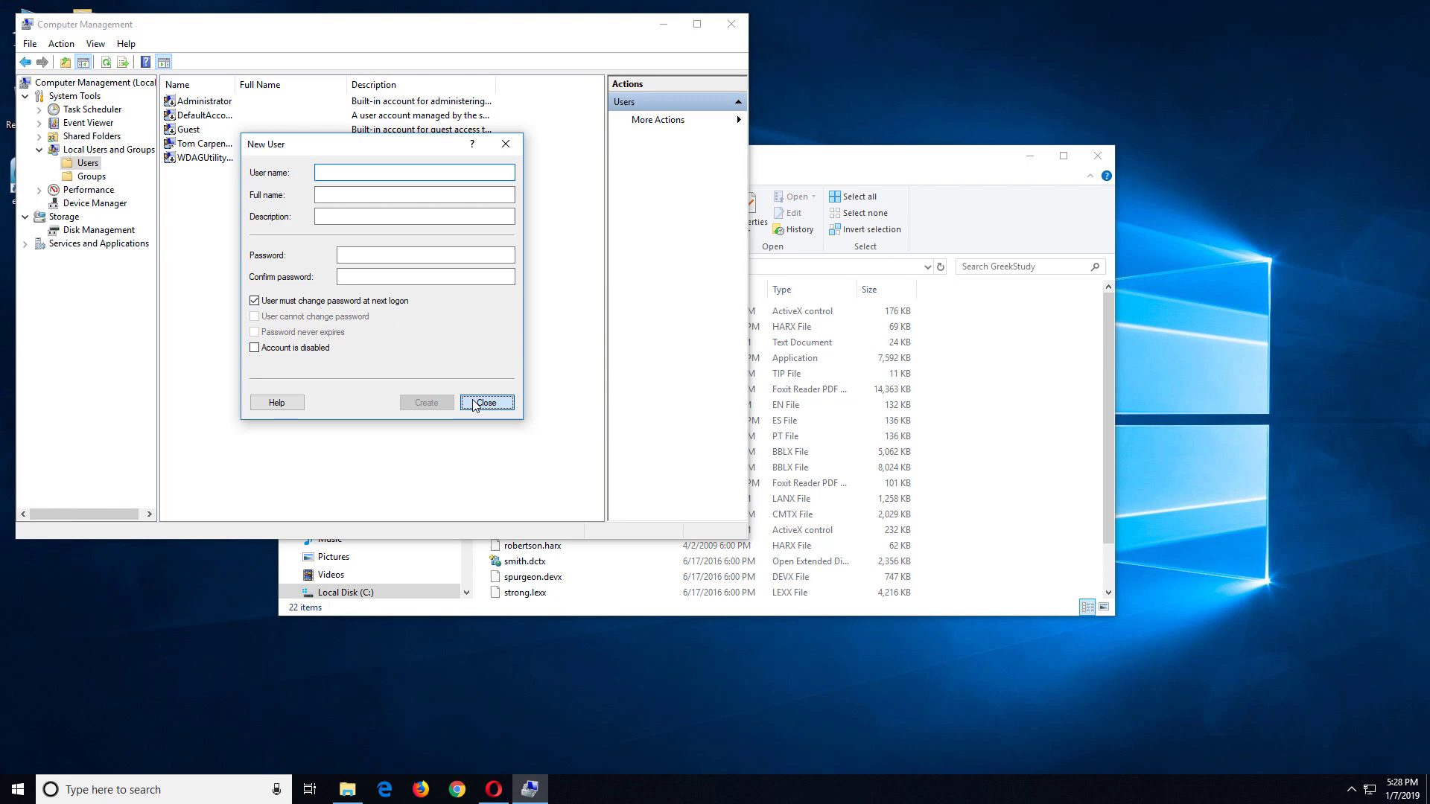
click(486, 403)
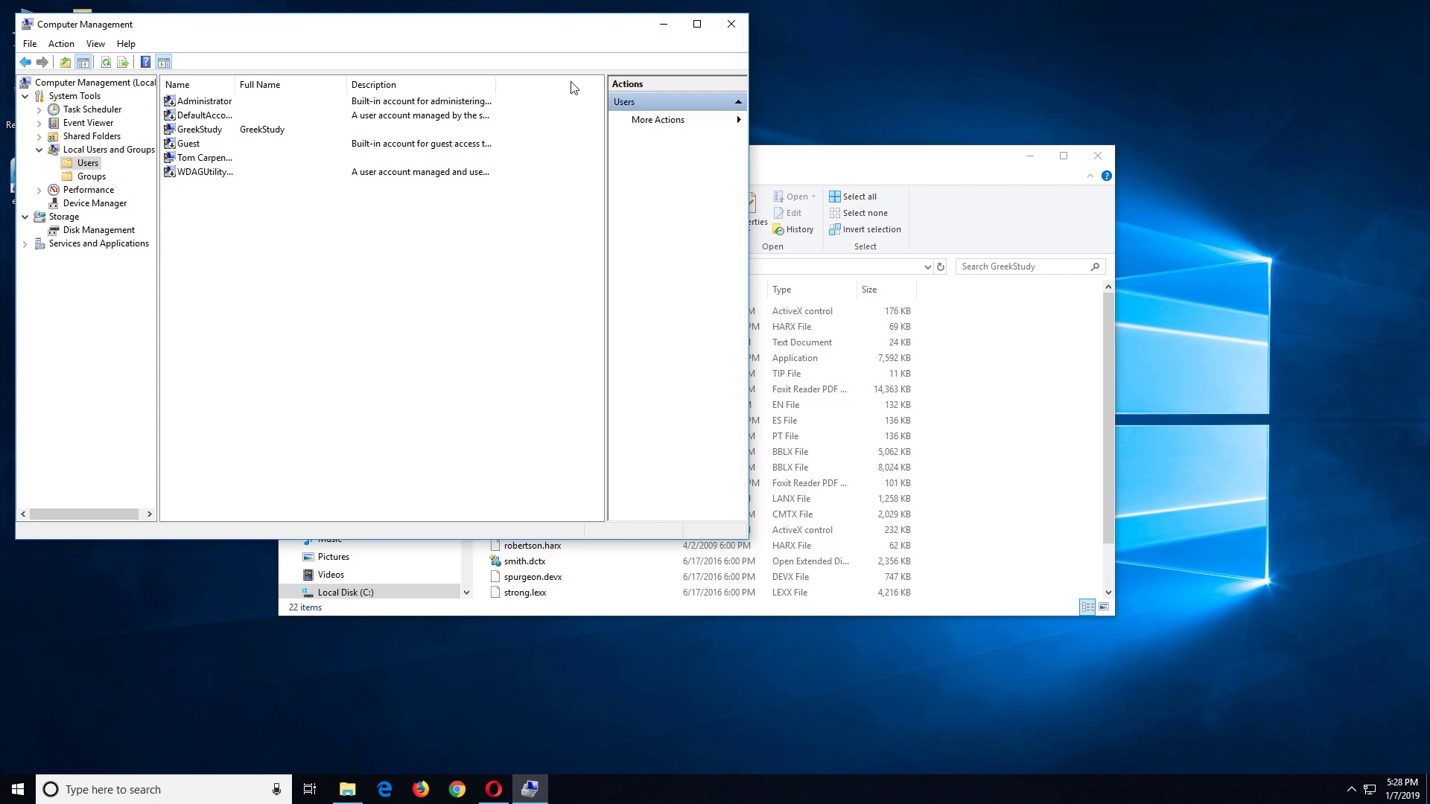
click(731, 22)
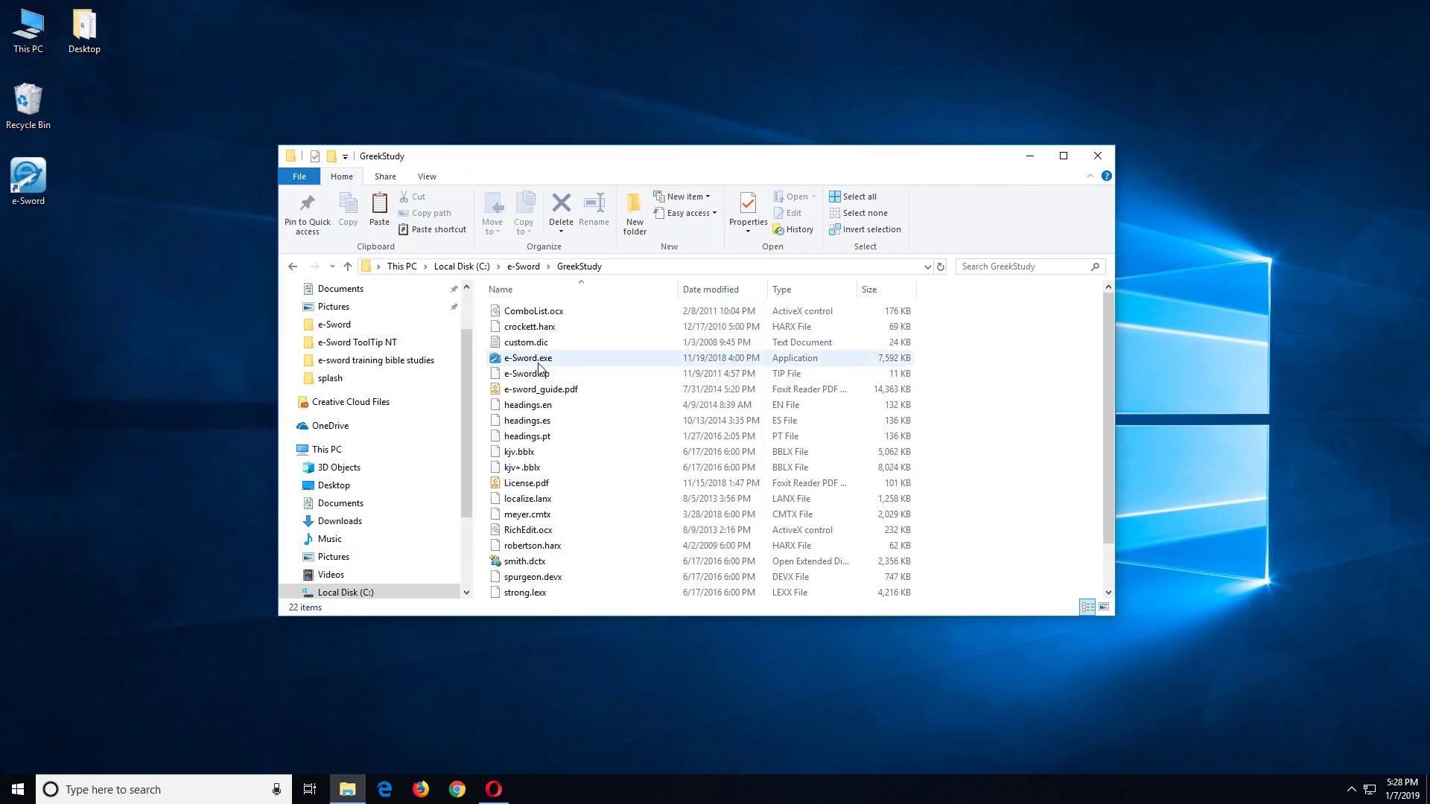
Step: Create a shortcut to GreekStudy's e-Sword.exe and move it onto the desktop
right_click(539, 366)
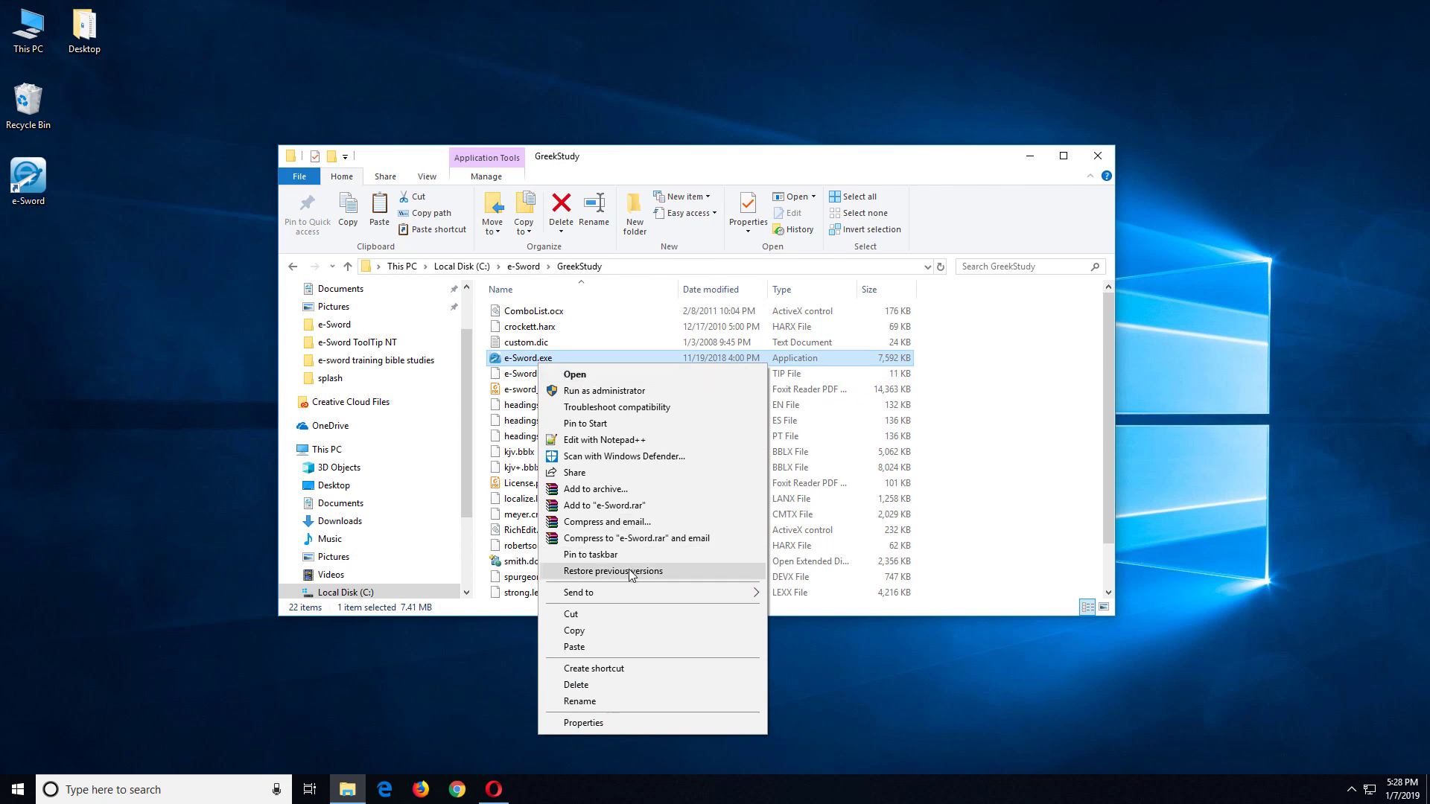
click(619, 668)
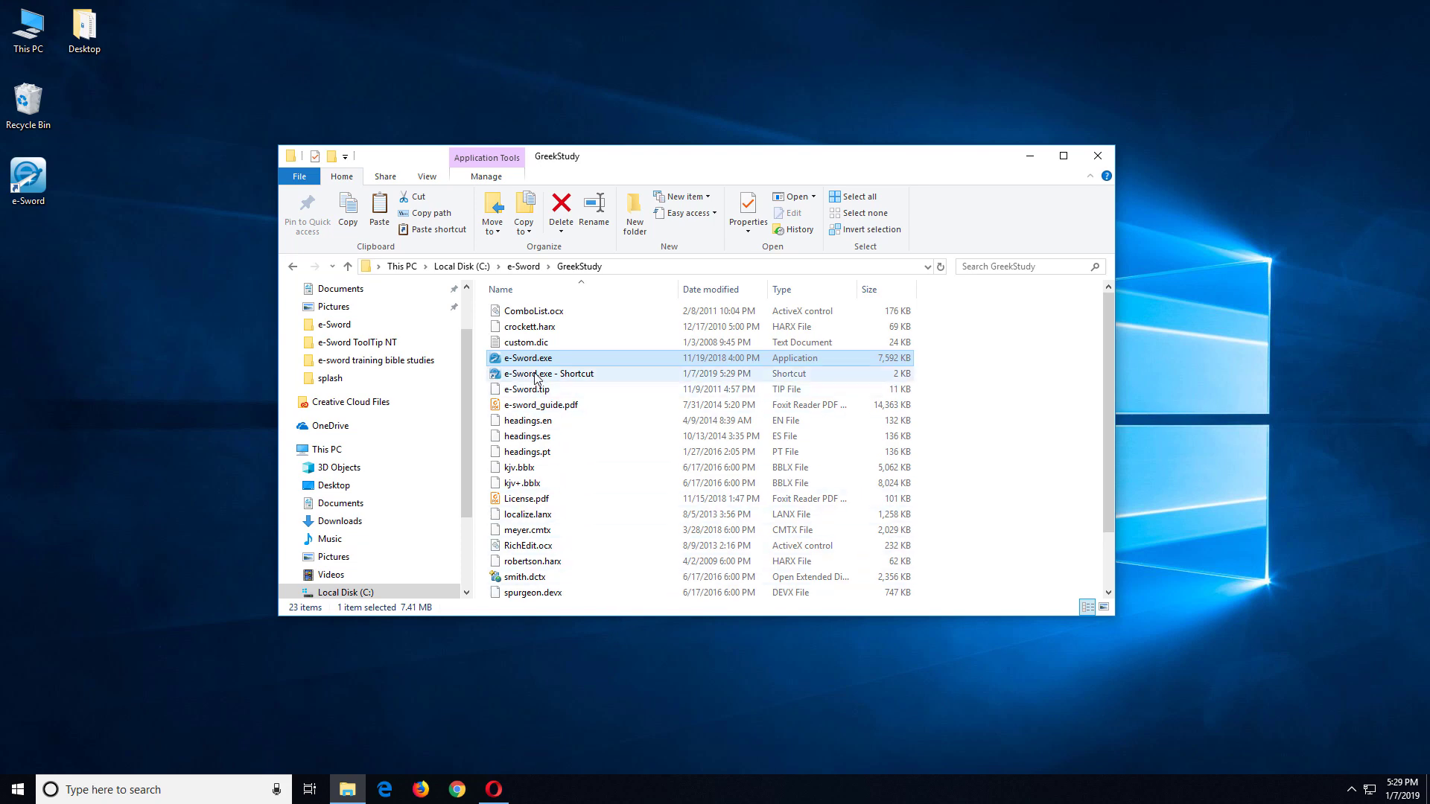
click(566, 376)
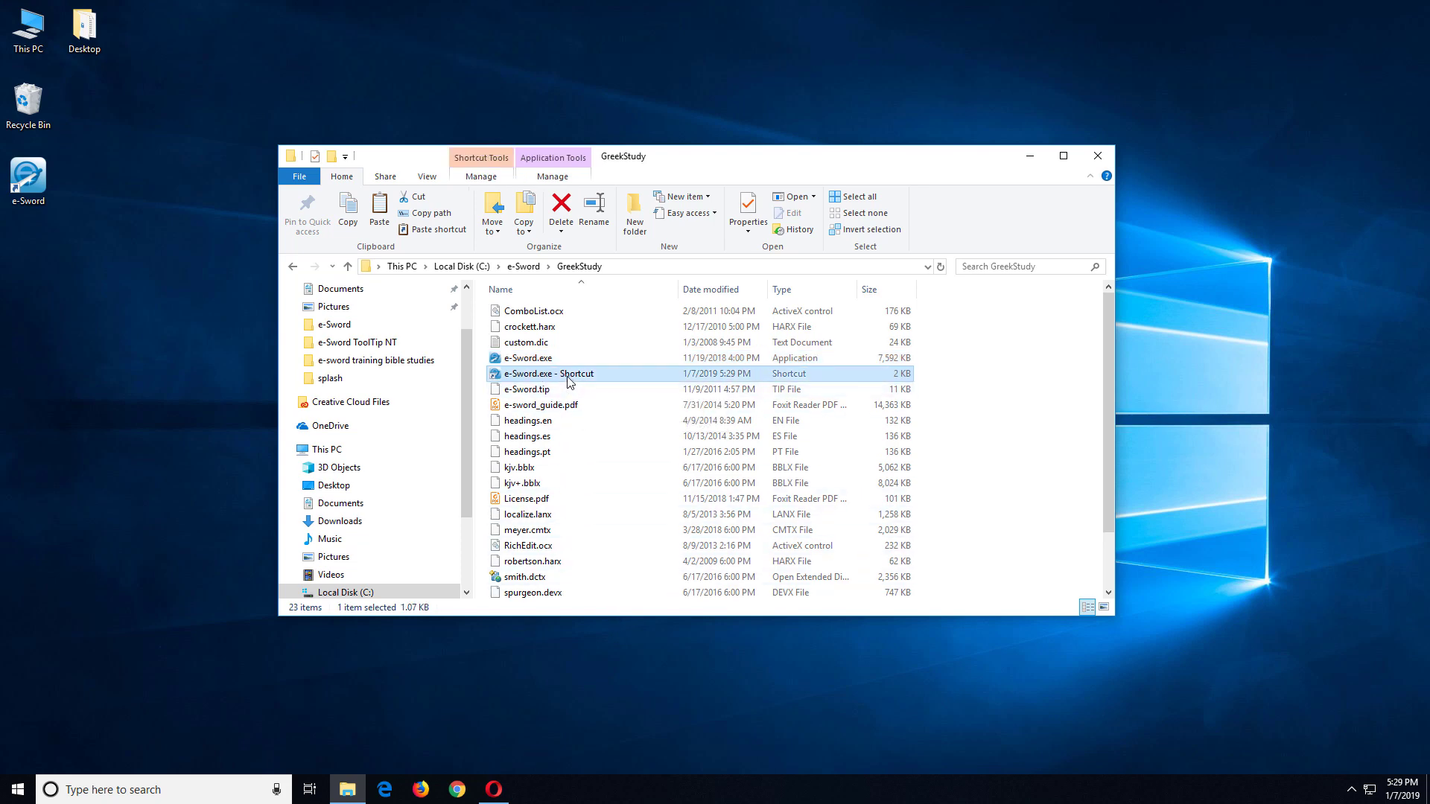
drag(569, 378, 53, 288)
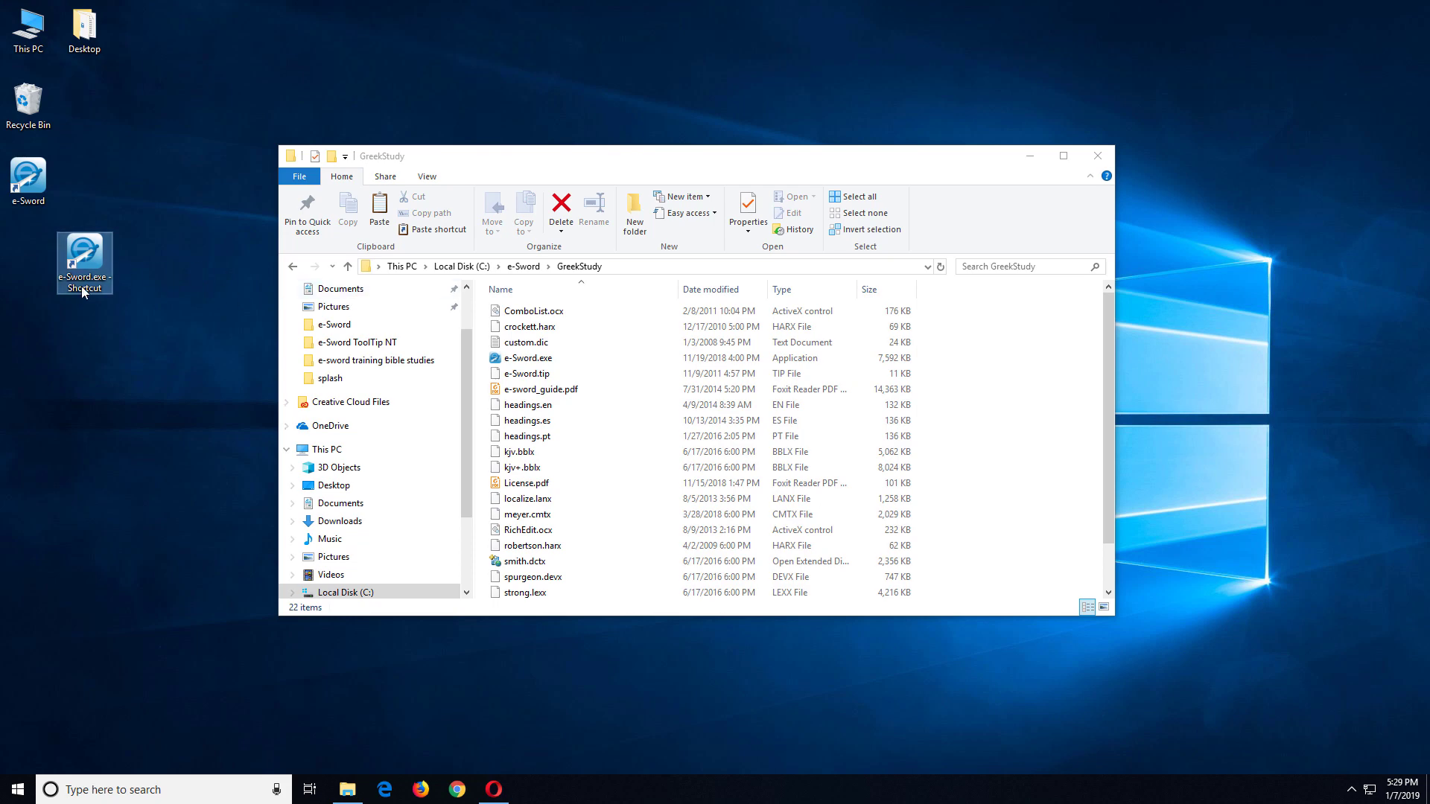
Step: Rename the desktop shortcut 'e-Sword Greek' and place it below the e-Sword icon
click(82, 289)
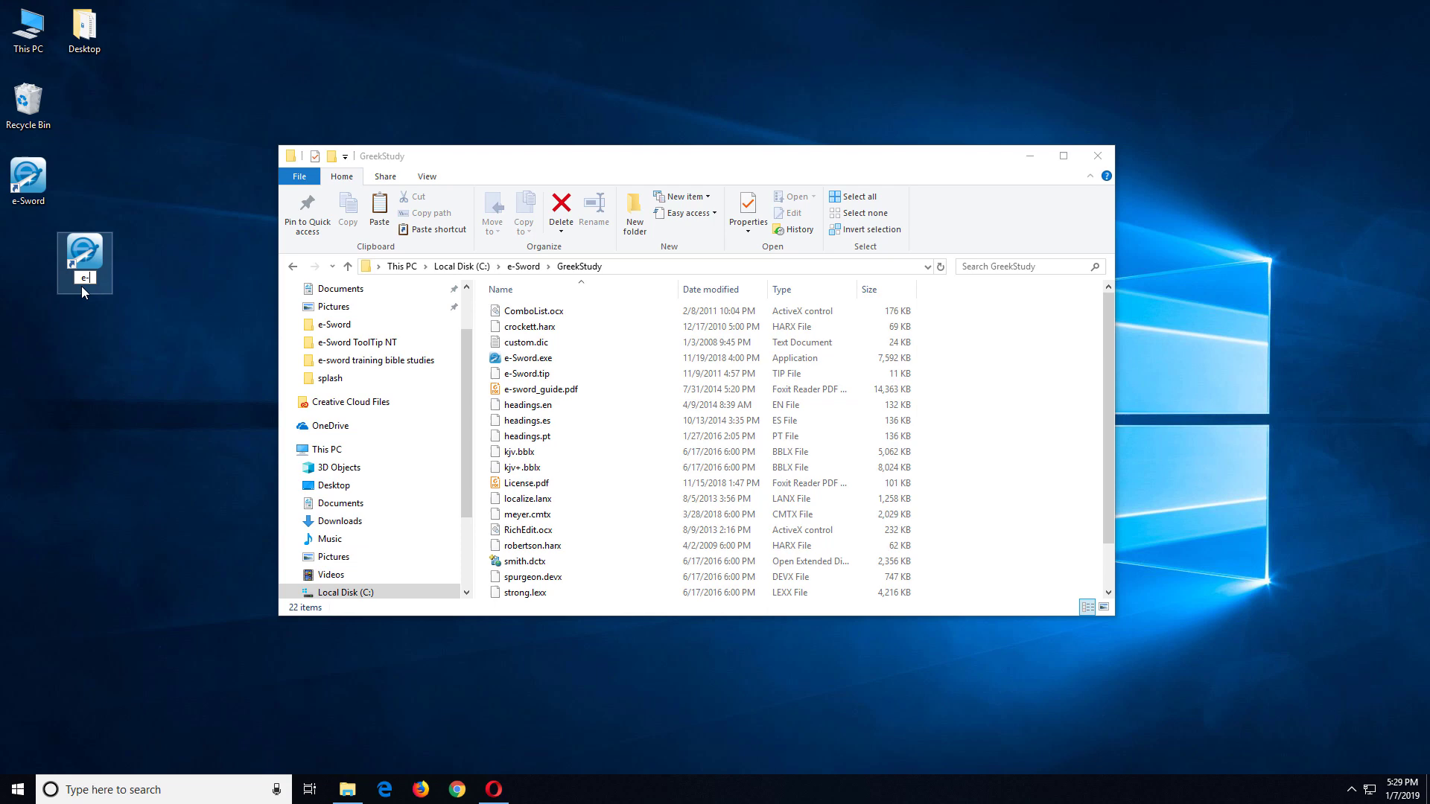
text(e-Sword Greek)
key(Return)
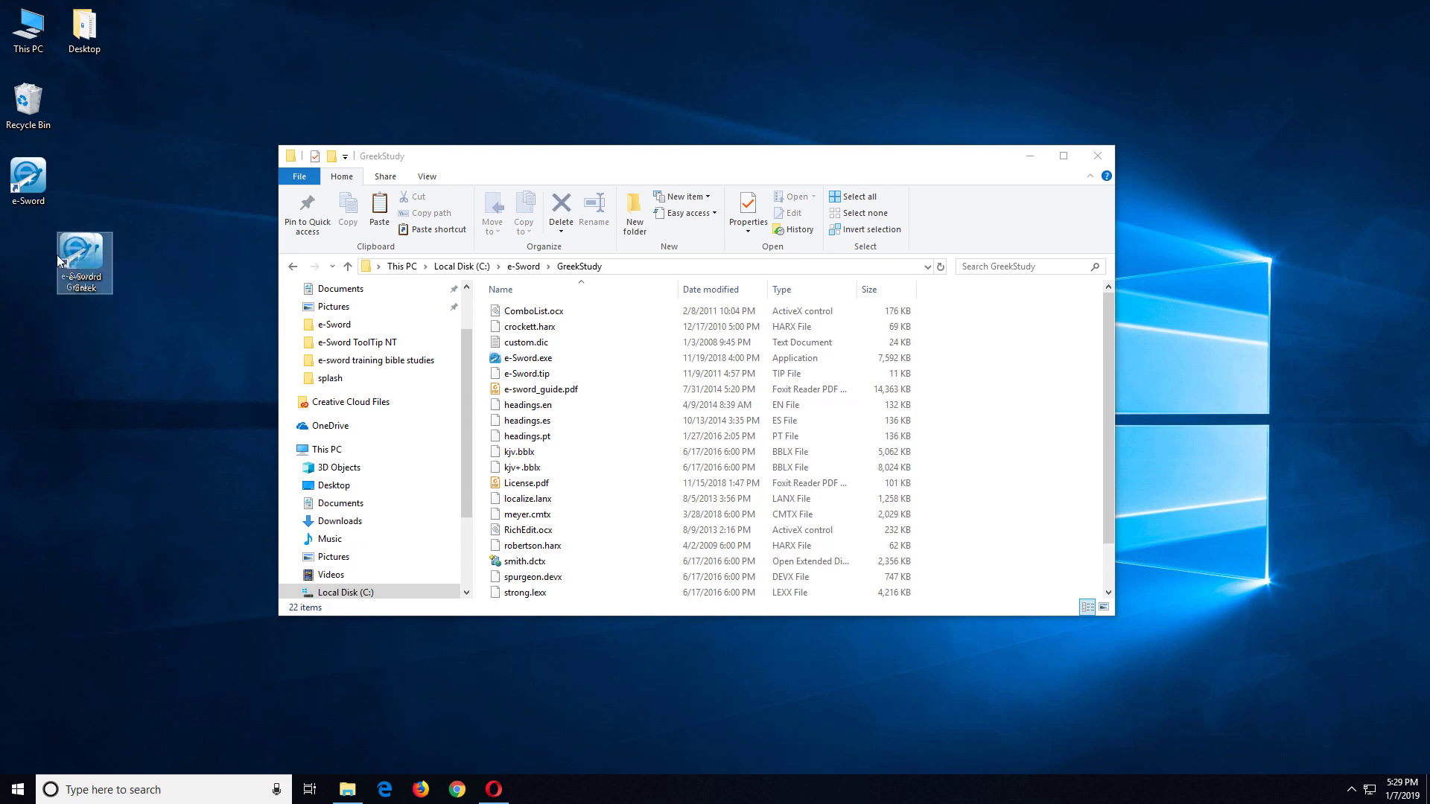
drag(57, 255, 15, 257)
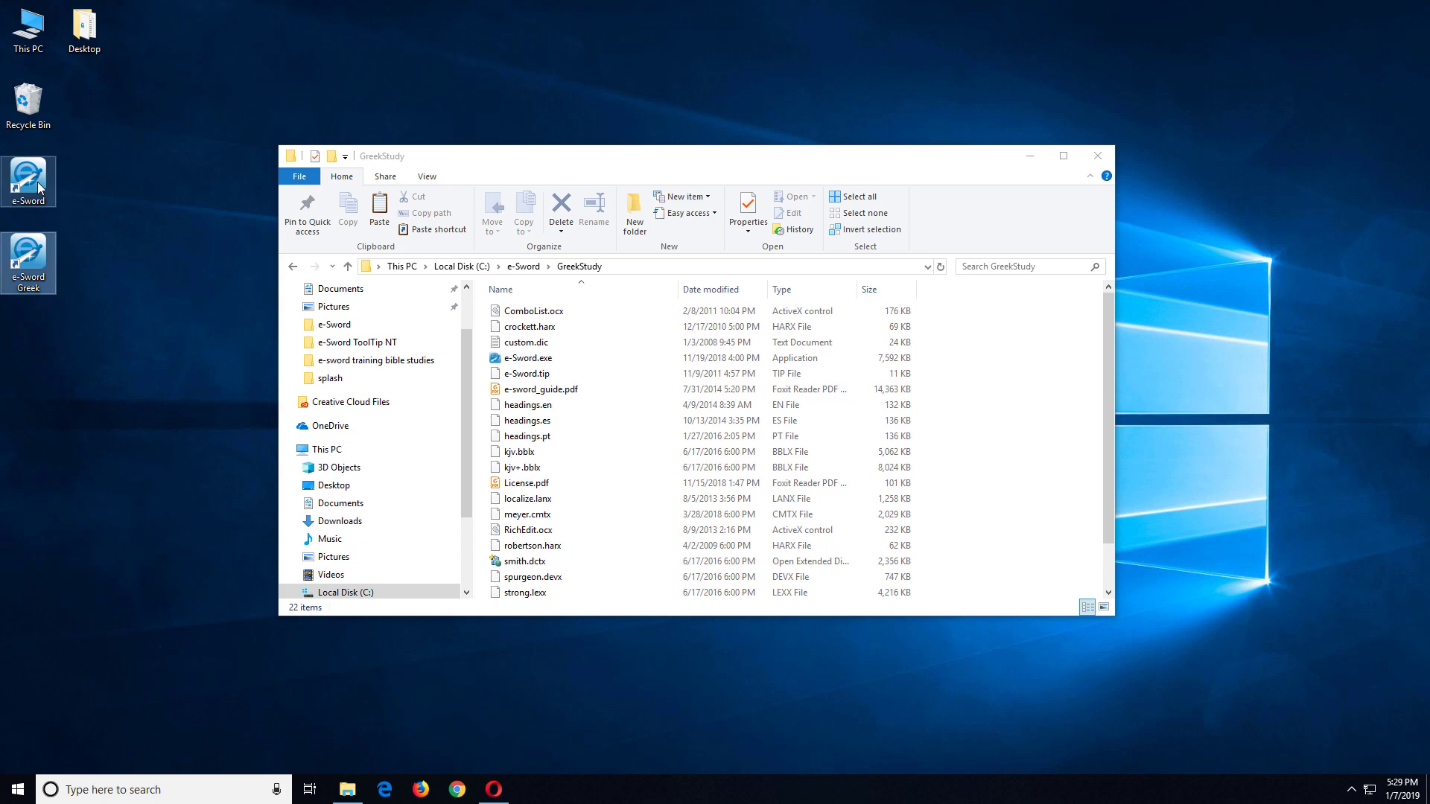
Step: Prefix the e-Sword Greek shortcut target with 'runas /savecred /user:GreekStudy' and save
right_click(38, 263)
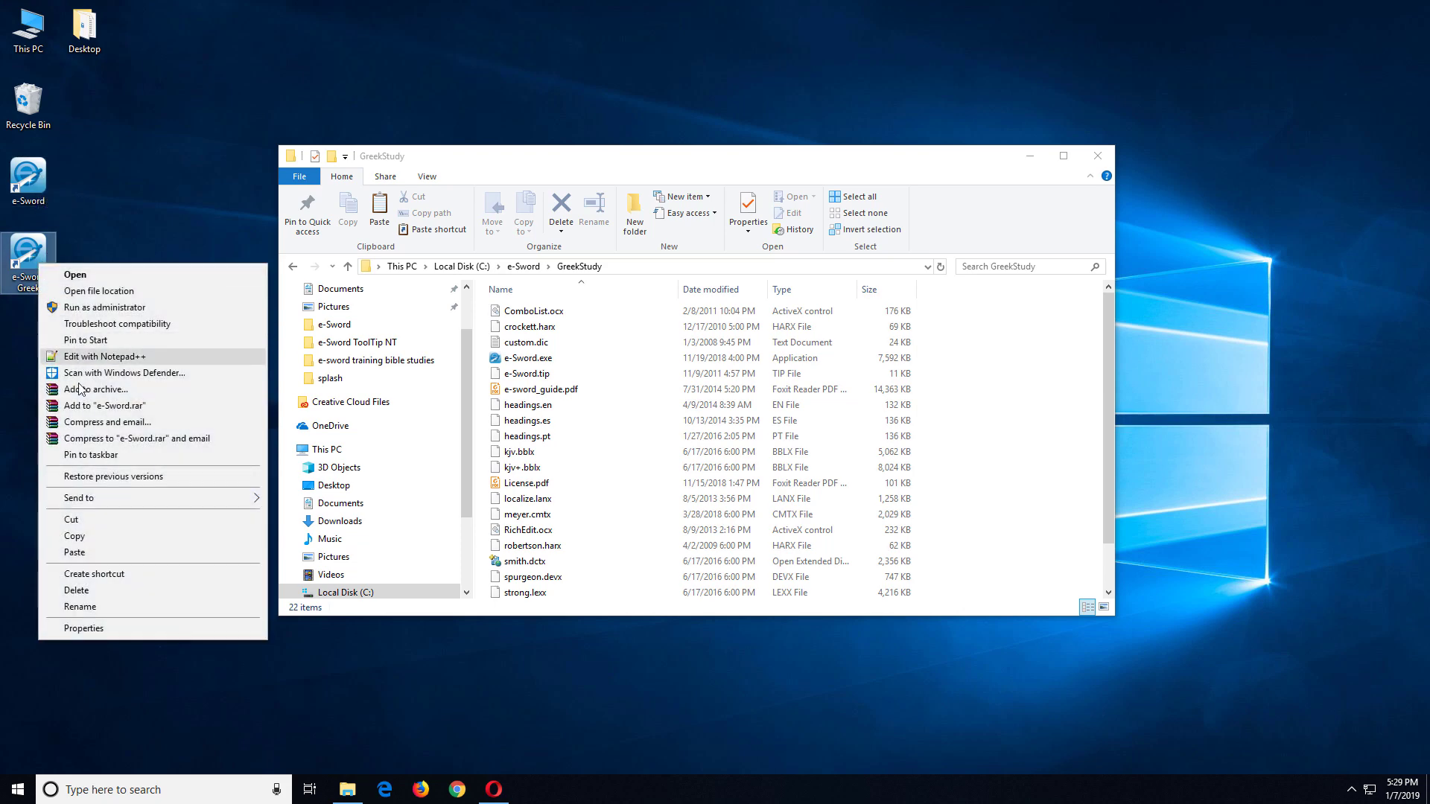
click(111, 628)
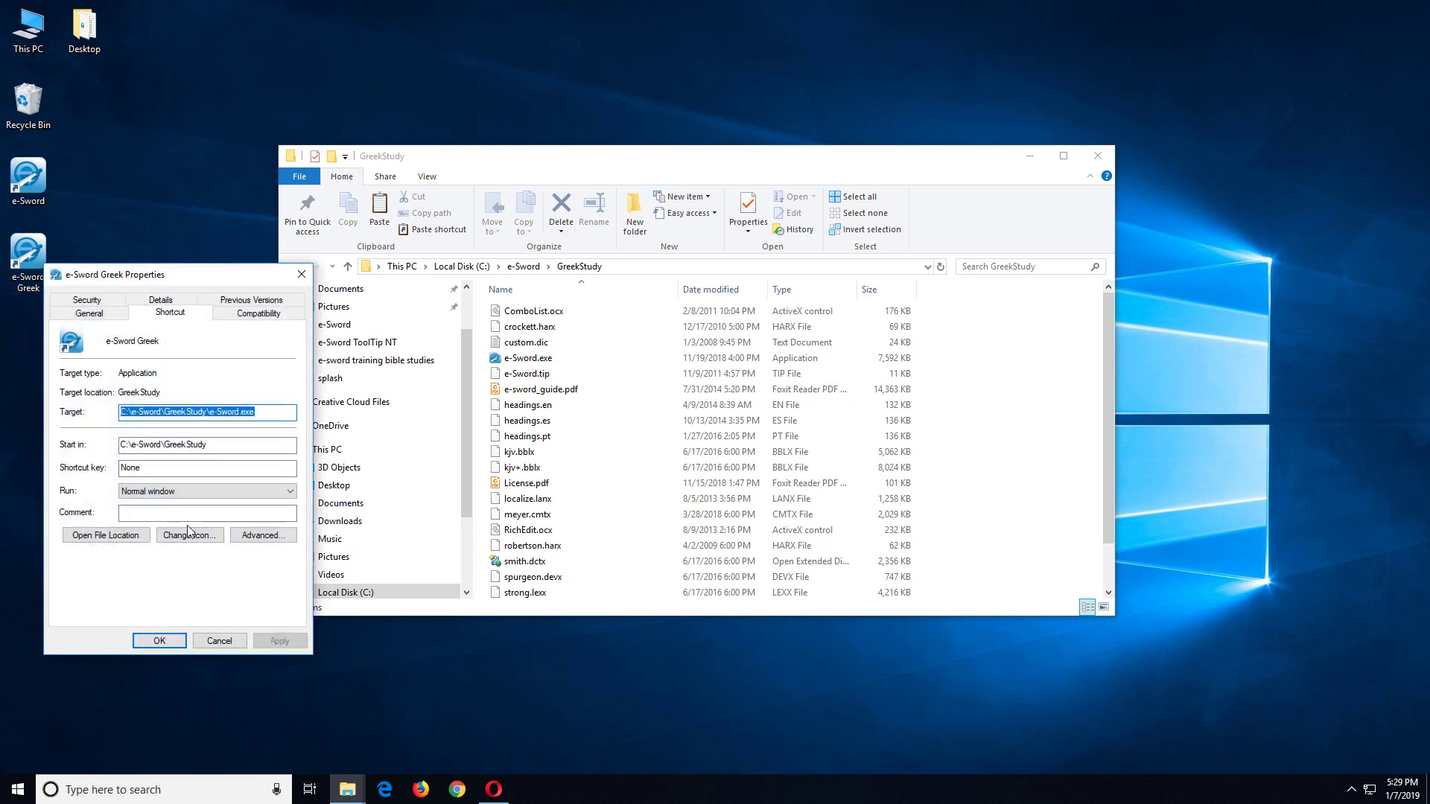
drag(161, 282, 486, 129)
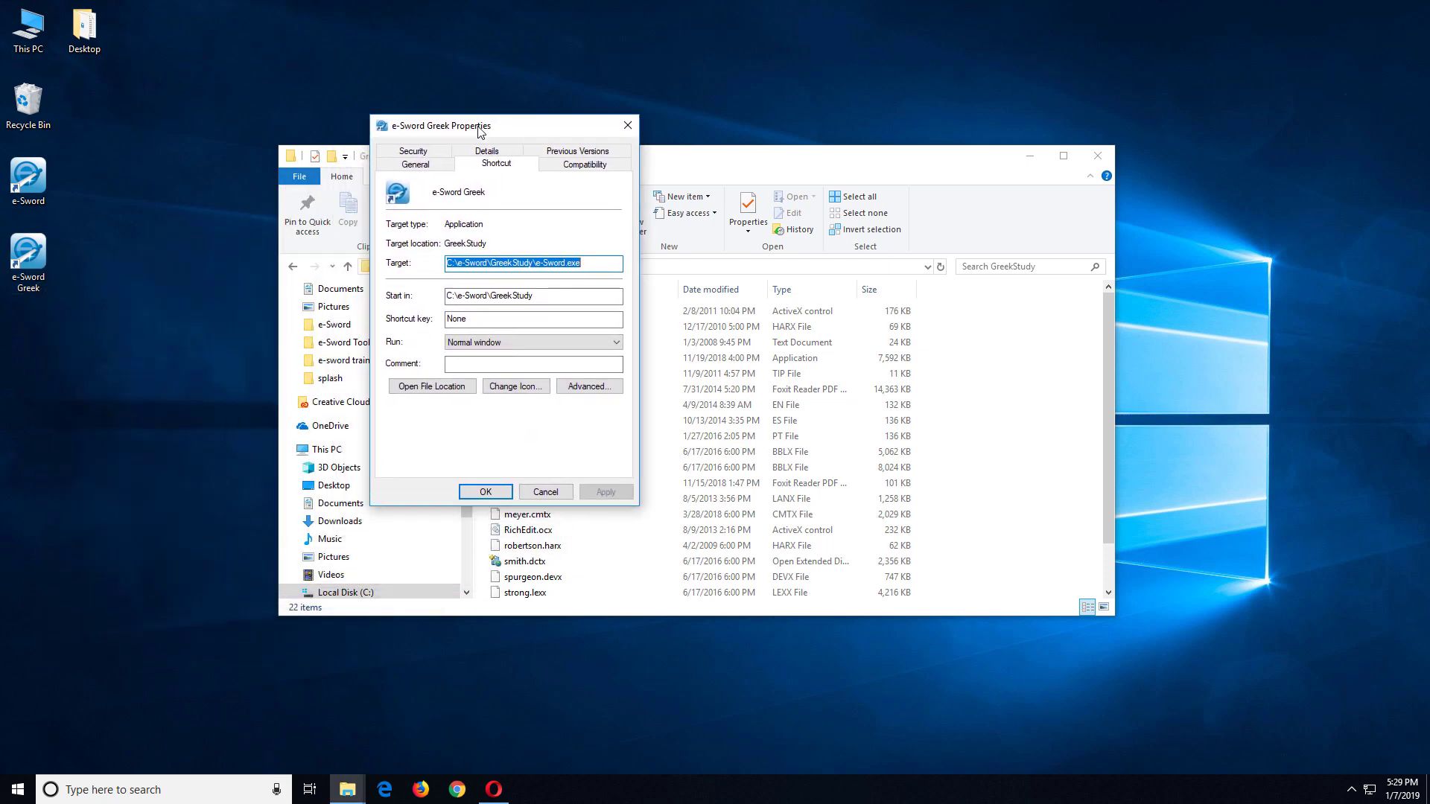
click(449, 265)
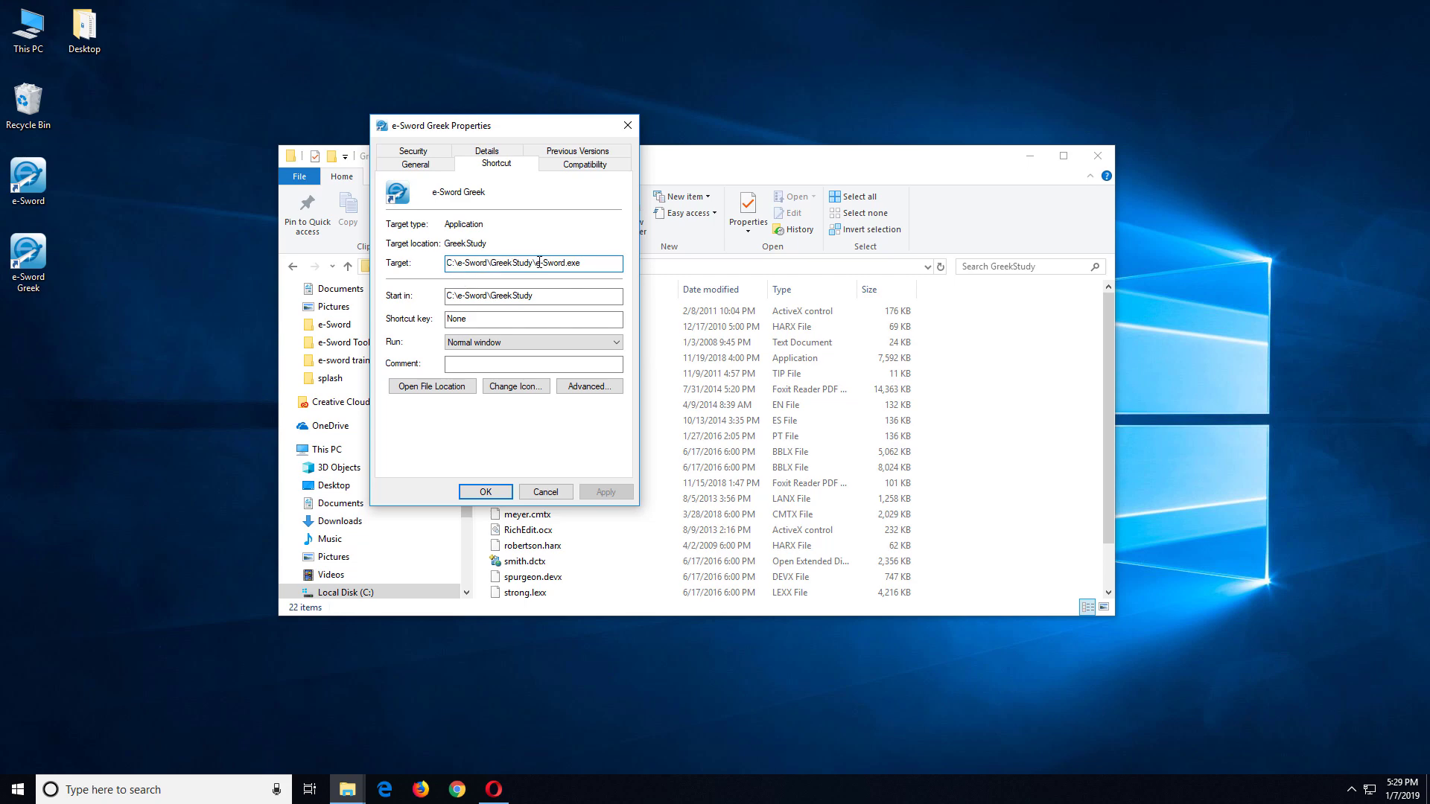
text(runs)
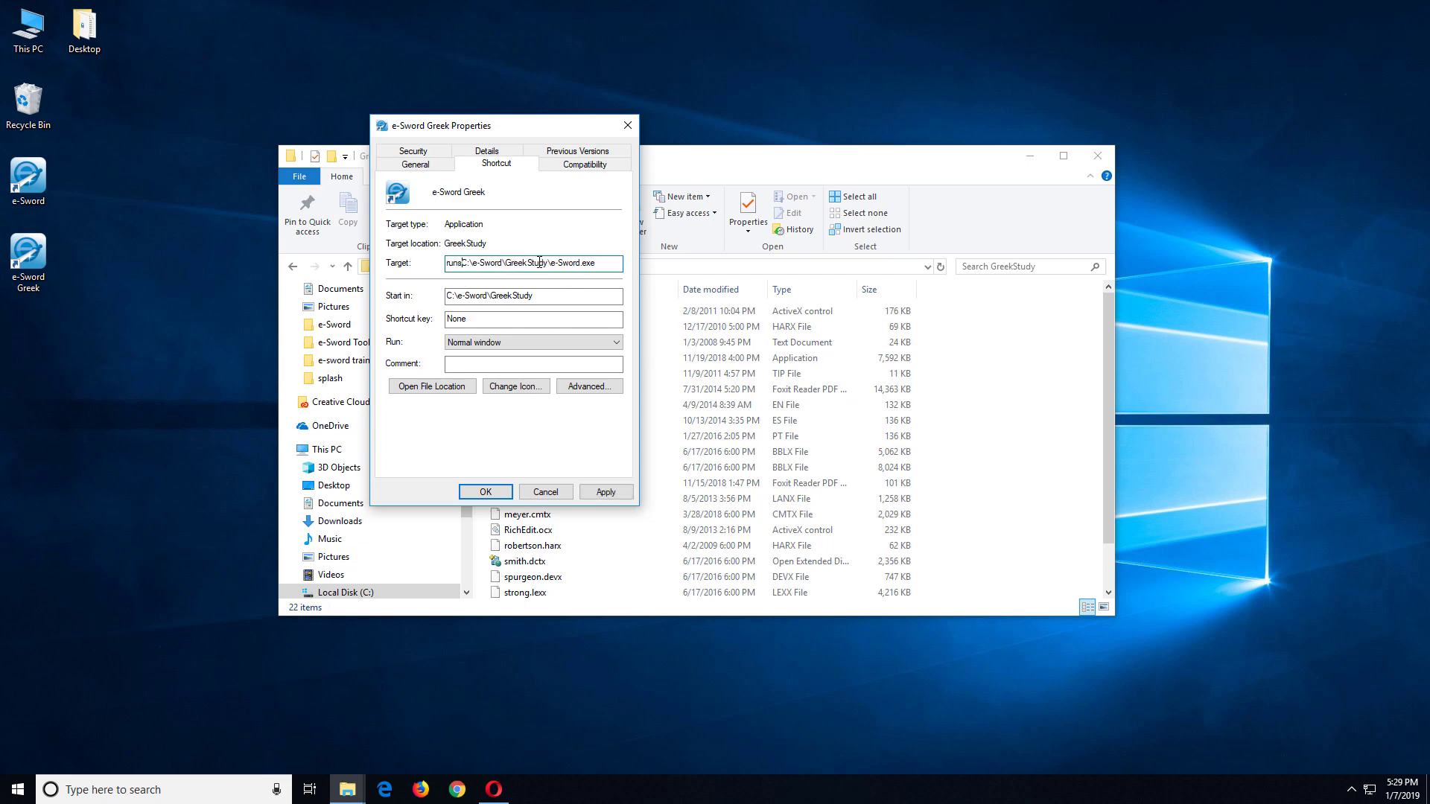
key(BackSpace)
text(as /savecred /user:GreekStudy C:\e-Sword\G)
mouse_move(572, 263)
mouse_down()
mouse_move(446, 264)
mouse_move(571, 263)
mouse_up()
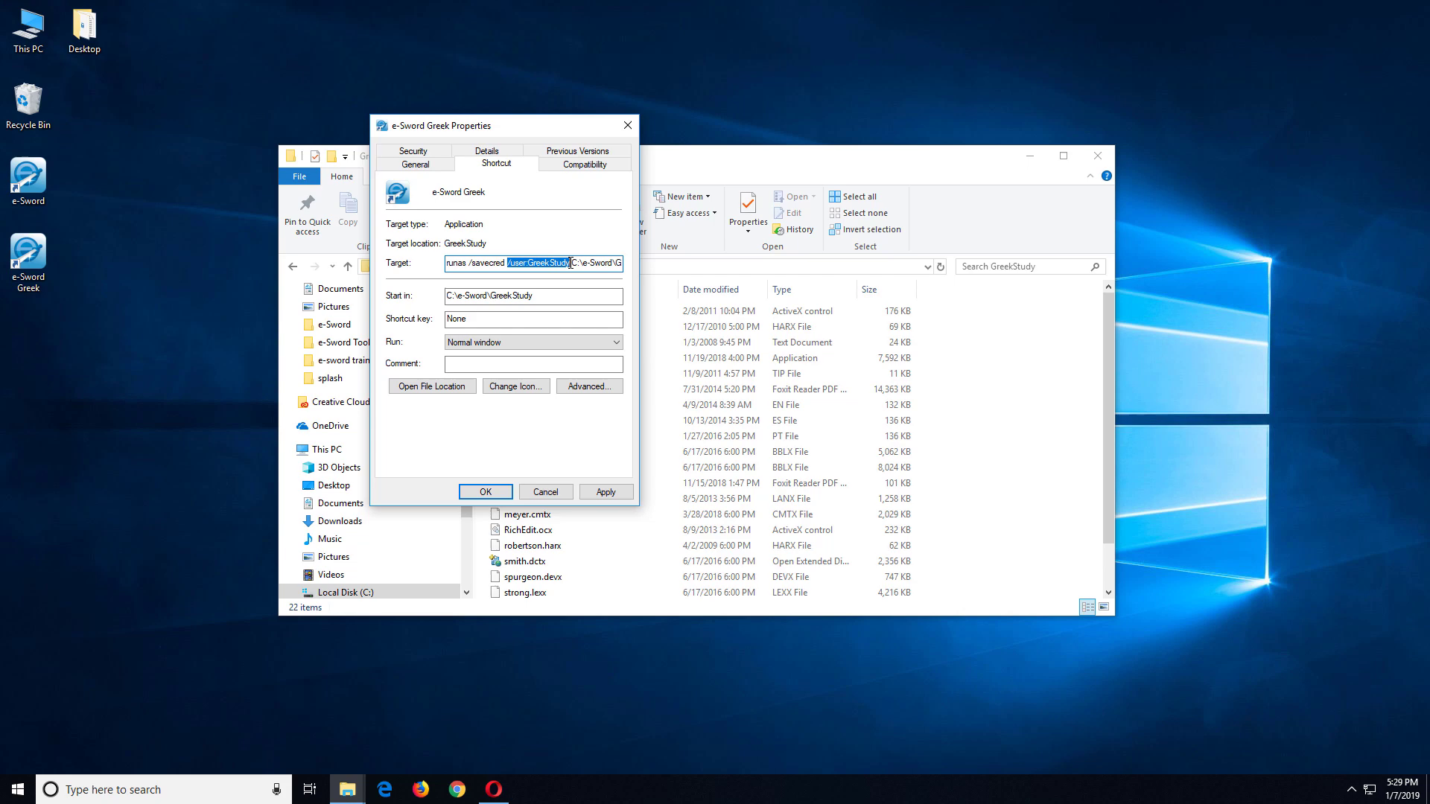
click(571, 263)
drag(528, 263, 571, 264)
click(485, 492)
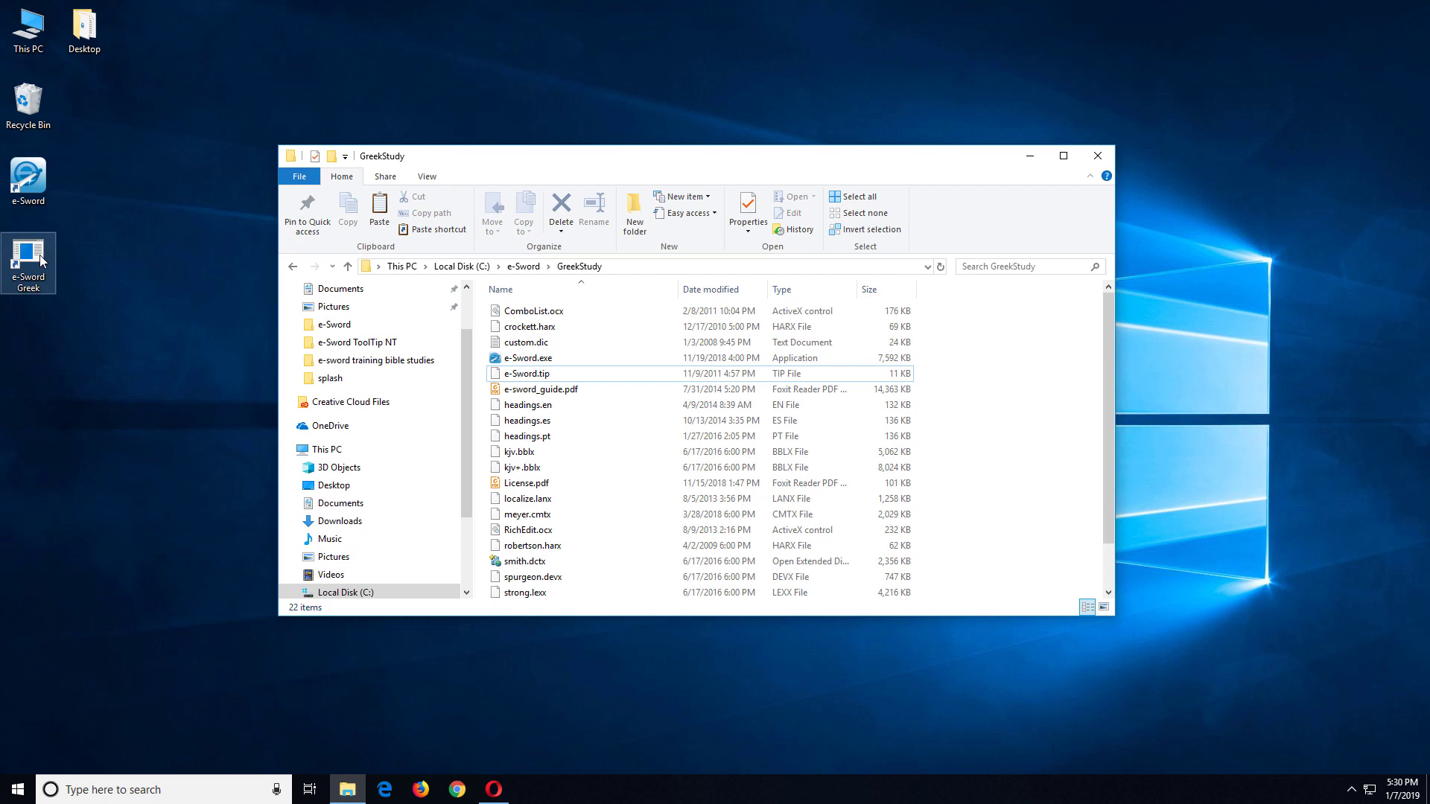
Step: Launch e-Sword Greek, submit the account password, dismiss the tip, and close e-Sword
double_click(39, 257)
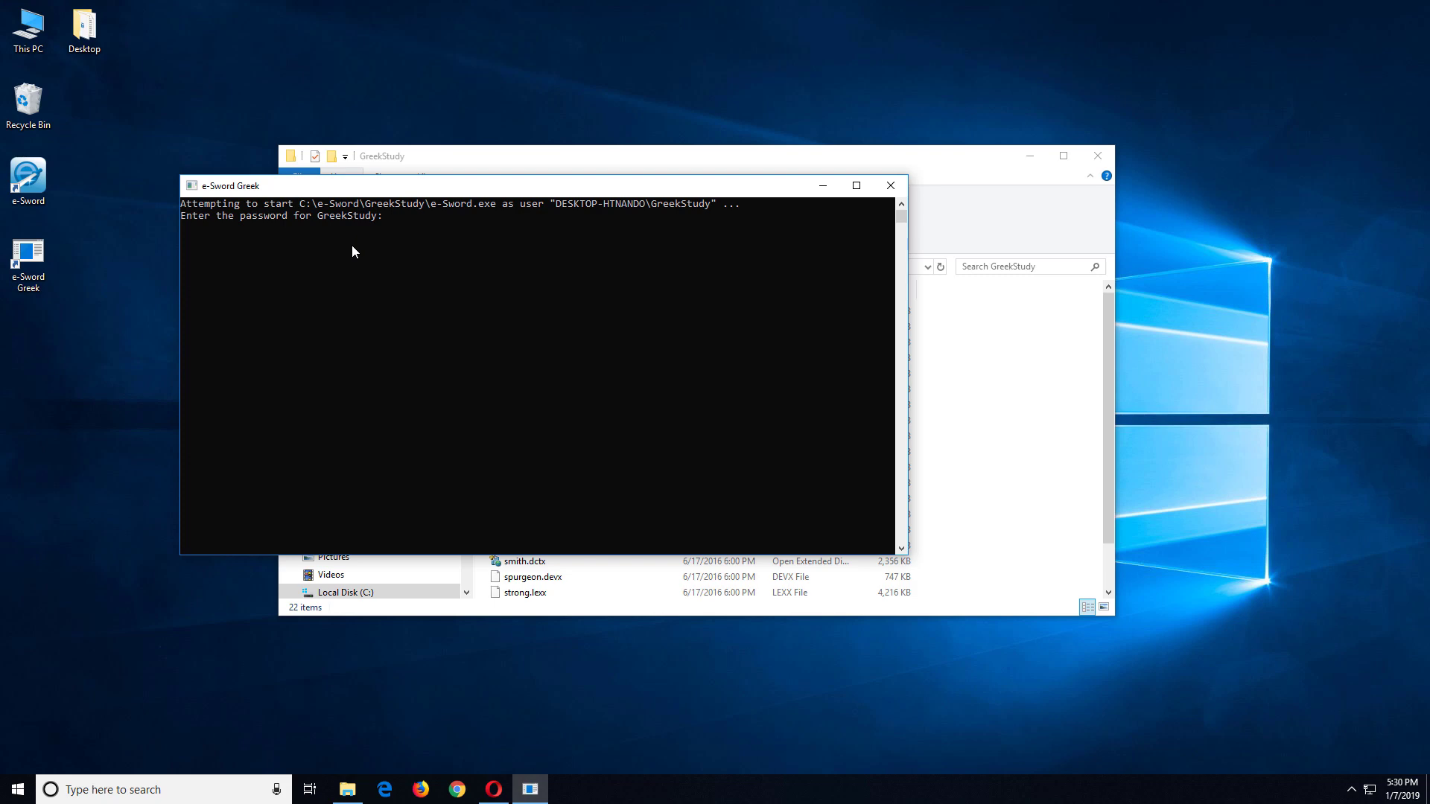
key(Return)
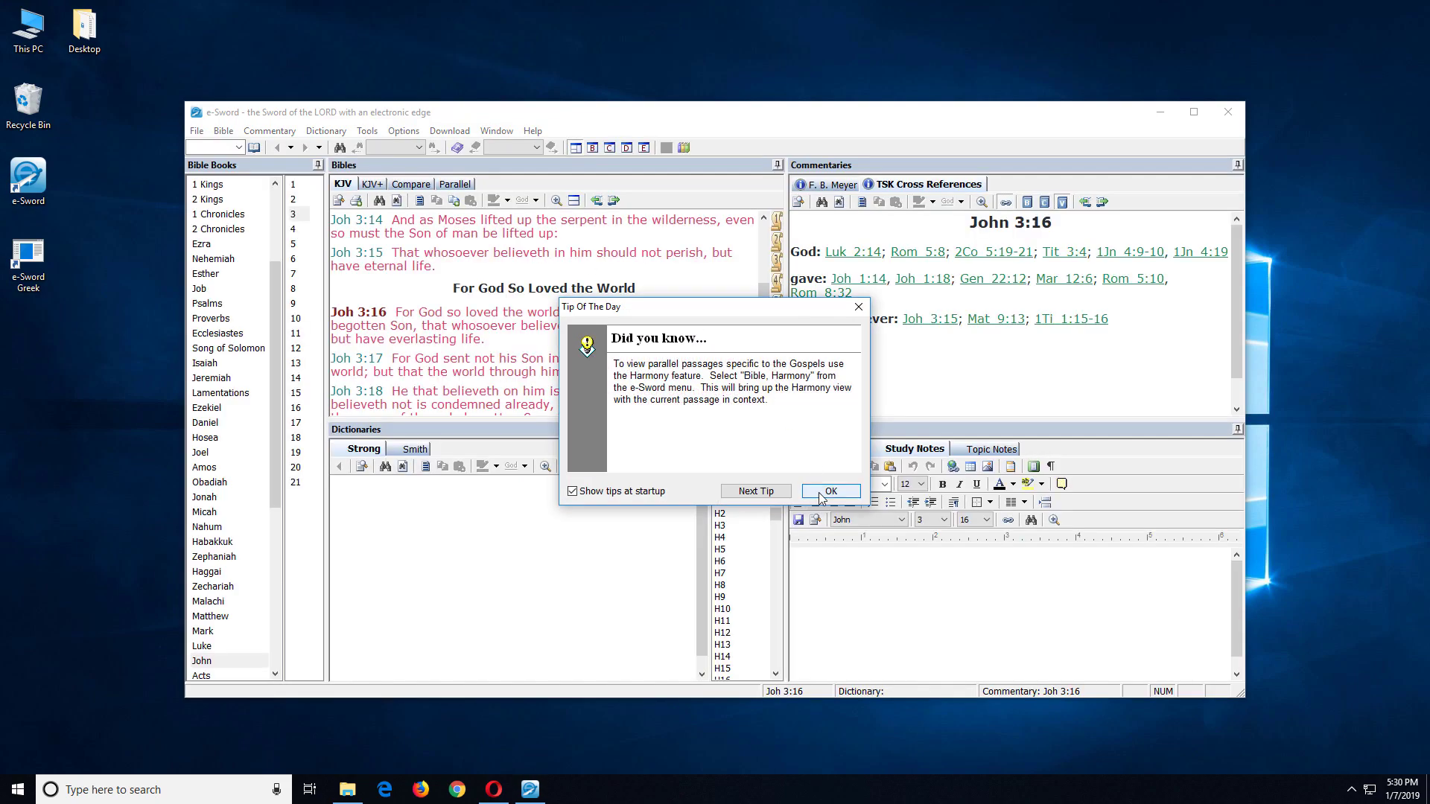
click(821, 493)
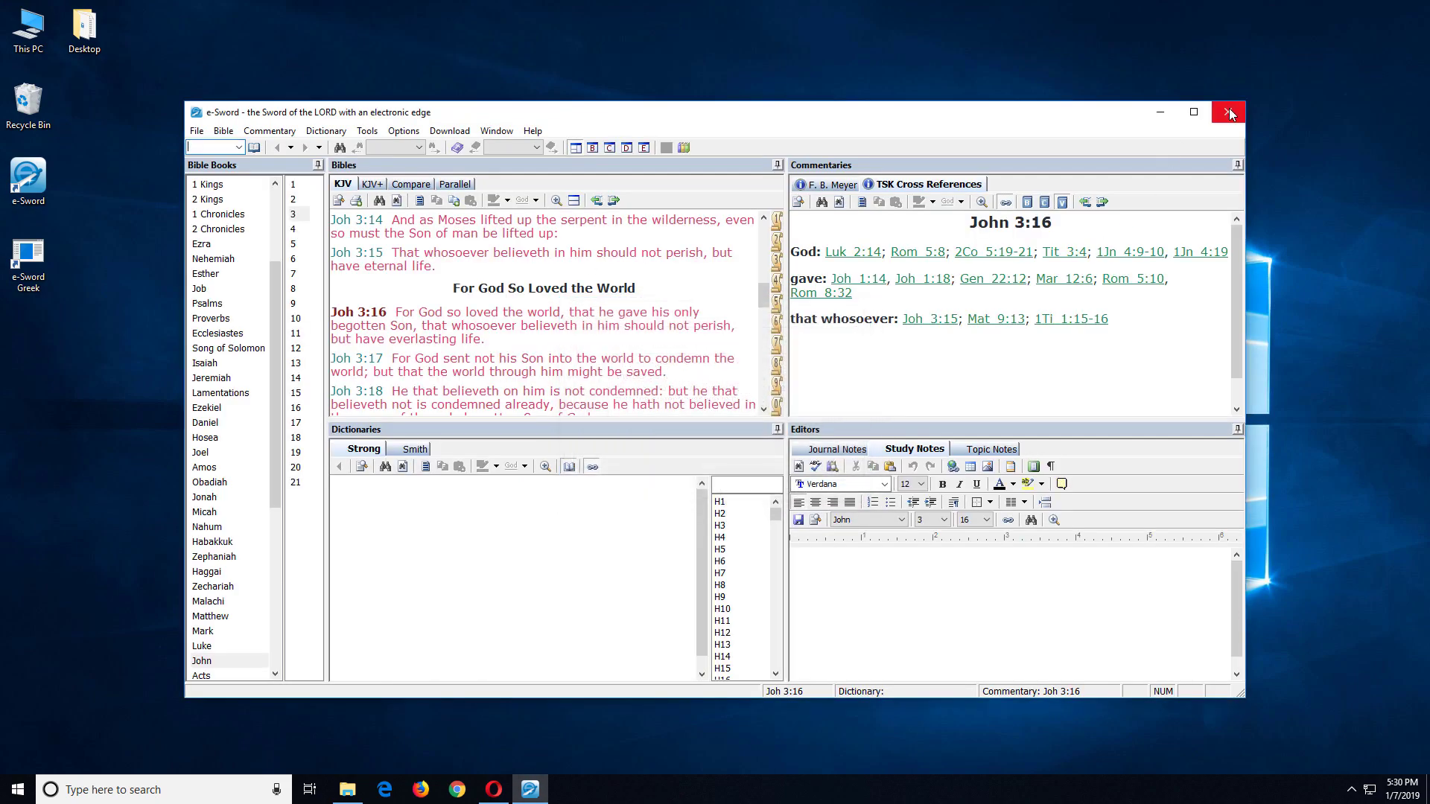
click(1229, 113)
Step: Relaunch the Greek copy, dismiss its startup tip, and close it again
double_click(26, 268)
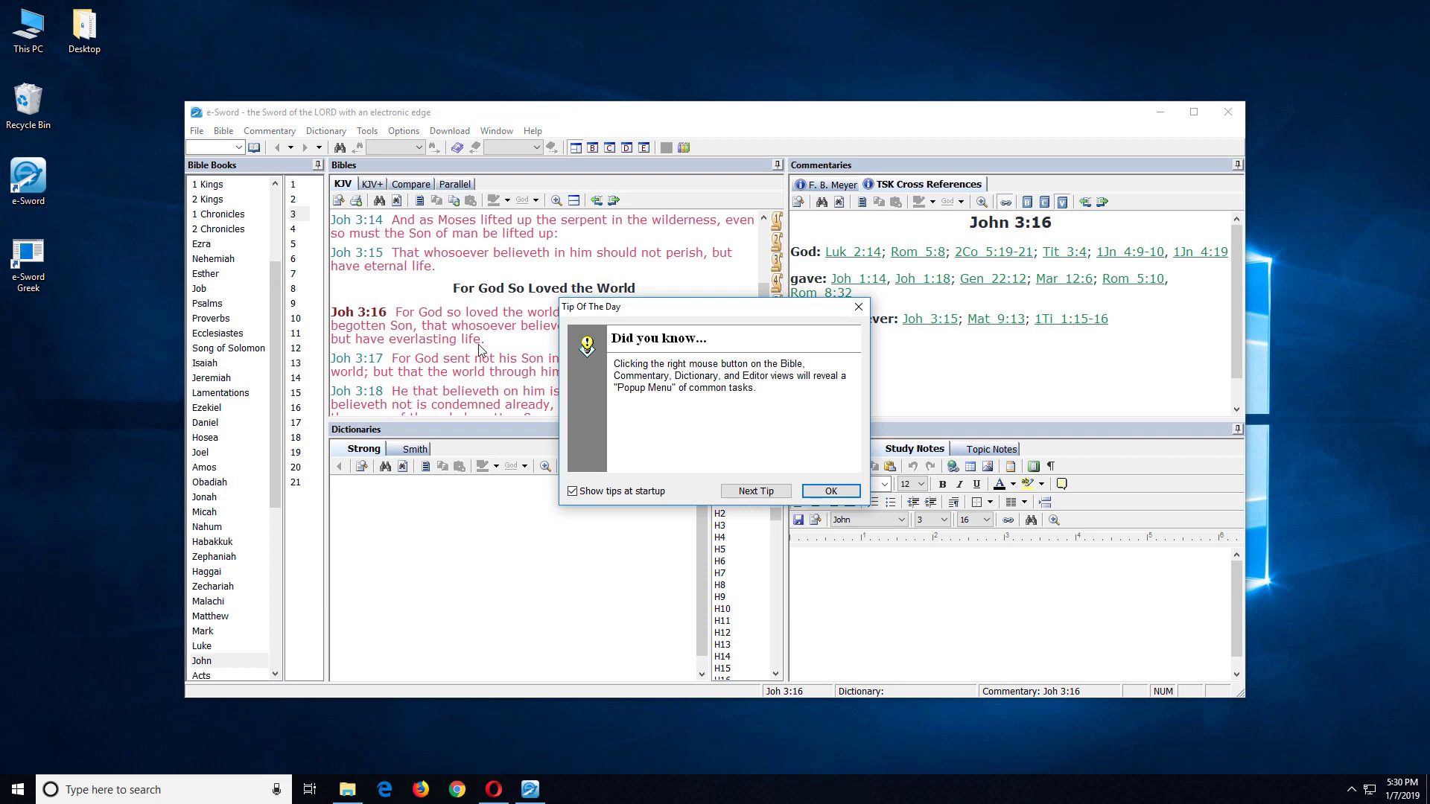
click(830, 490)
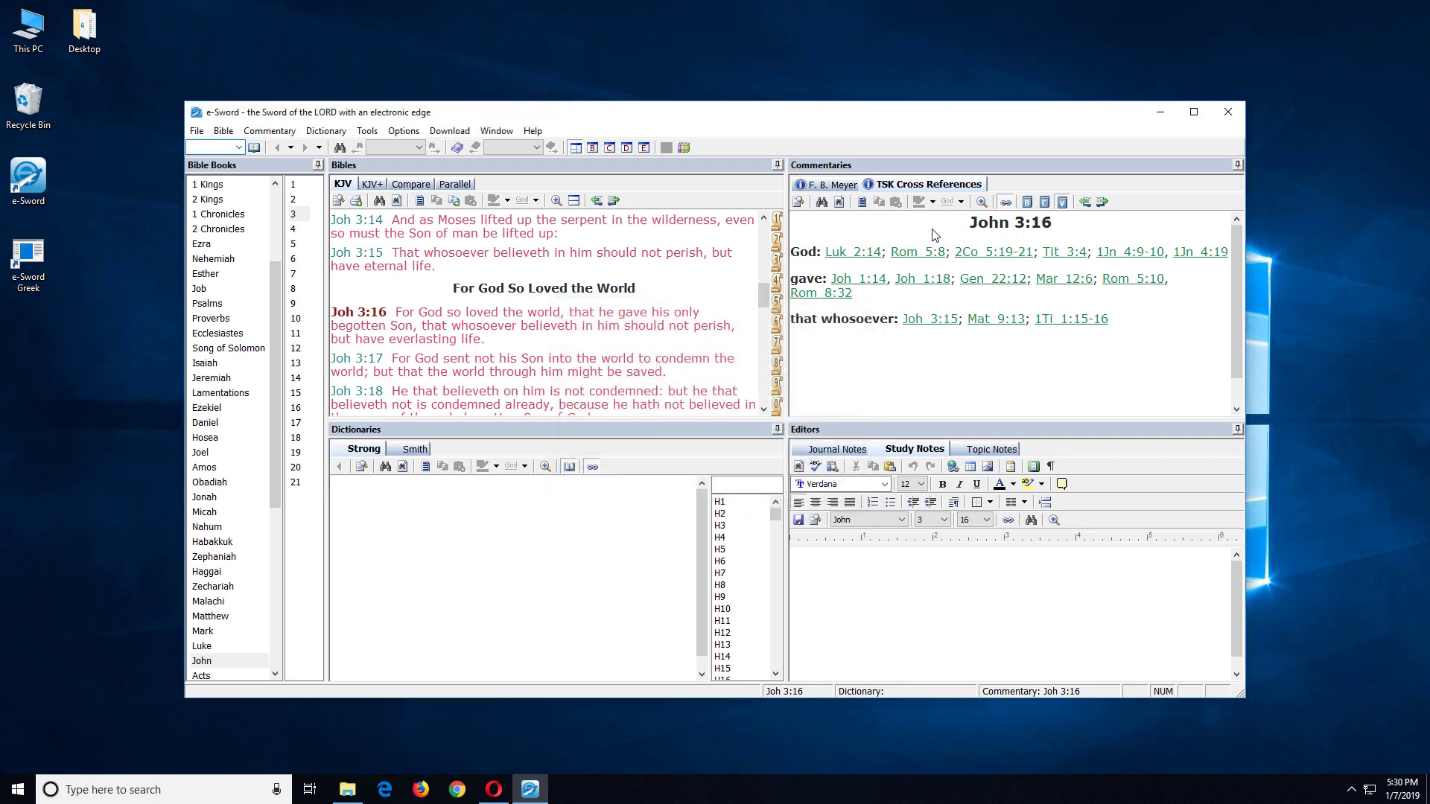
click(1221, 122)
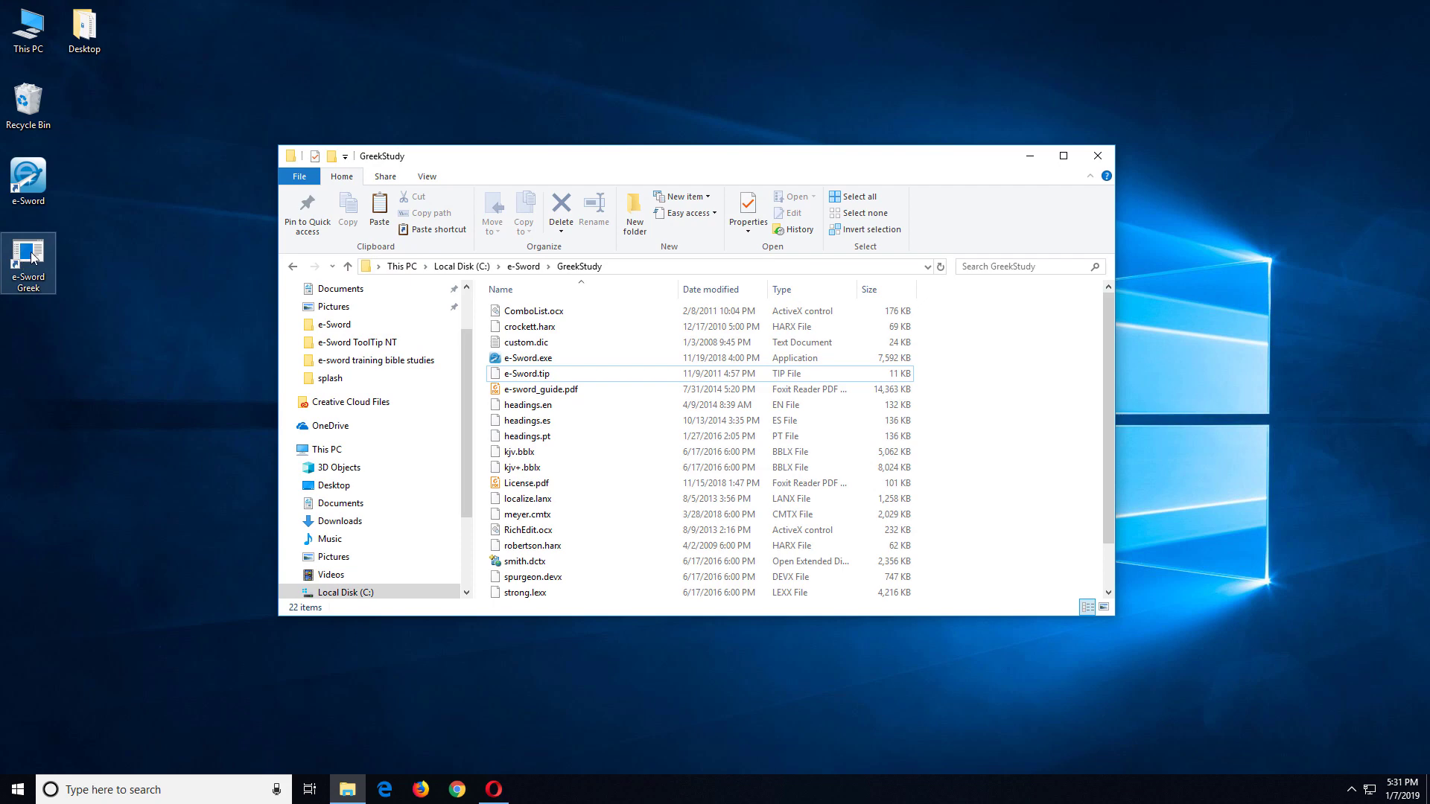
Step: Open the Change Icon dialog from the e-Sword Greek shortcut's Properties
right_click(33, 258)
click(117, 604)
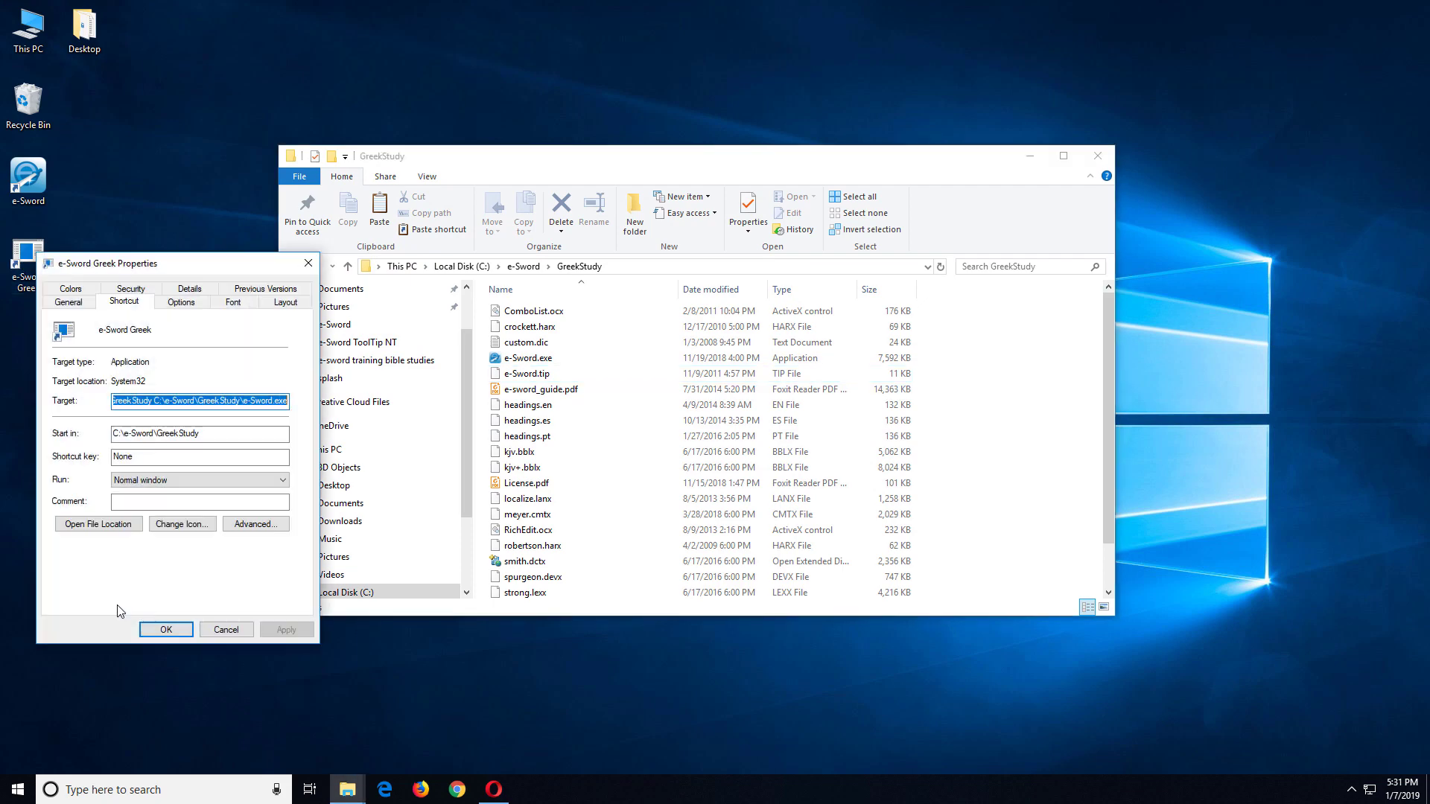
click(181, 524)
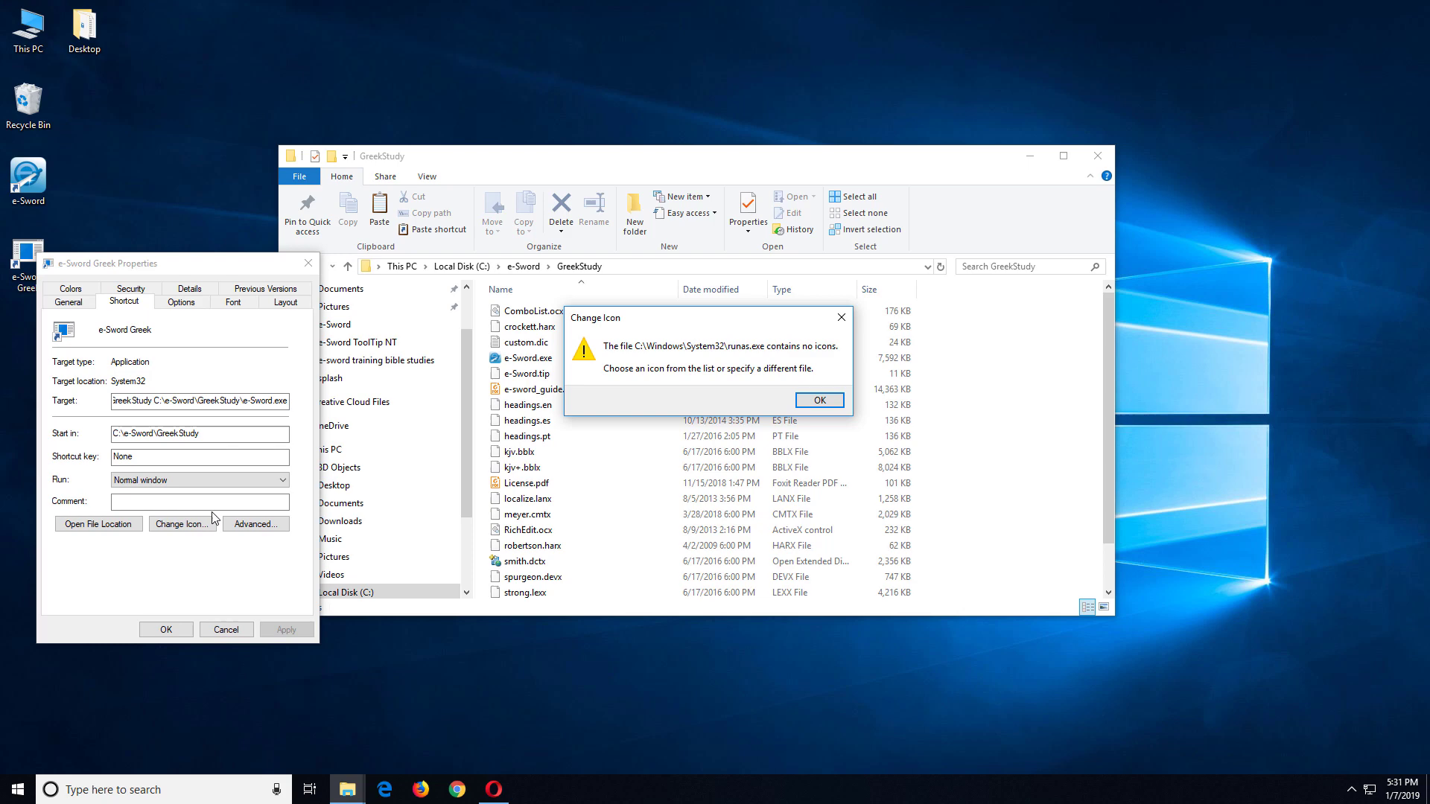
click(820, 400)
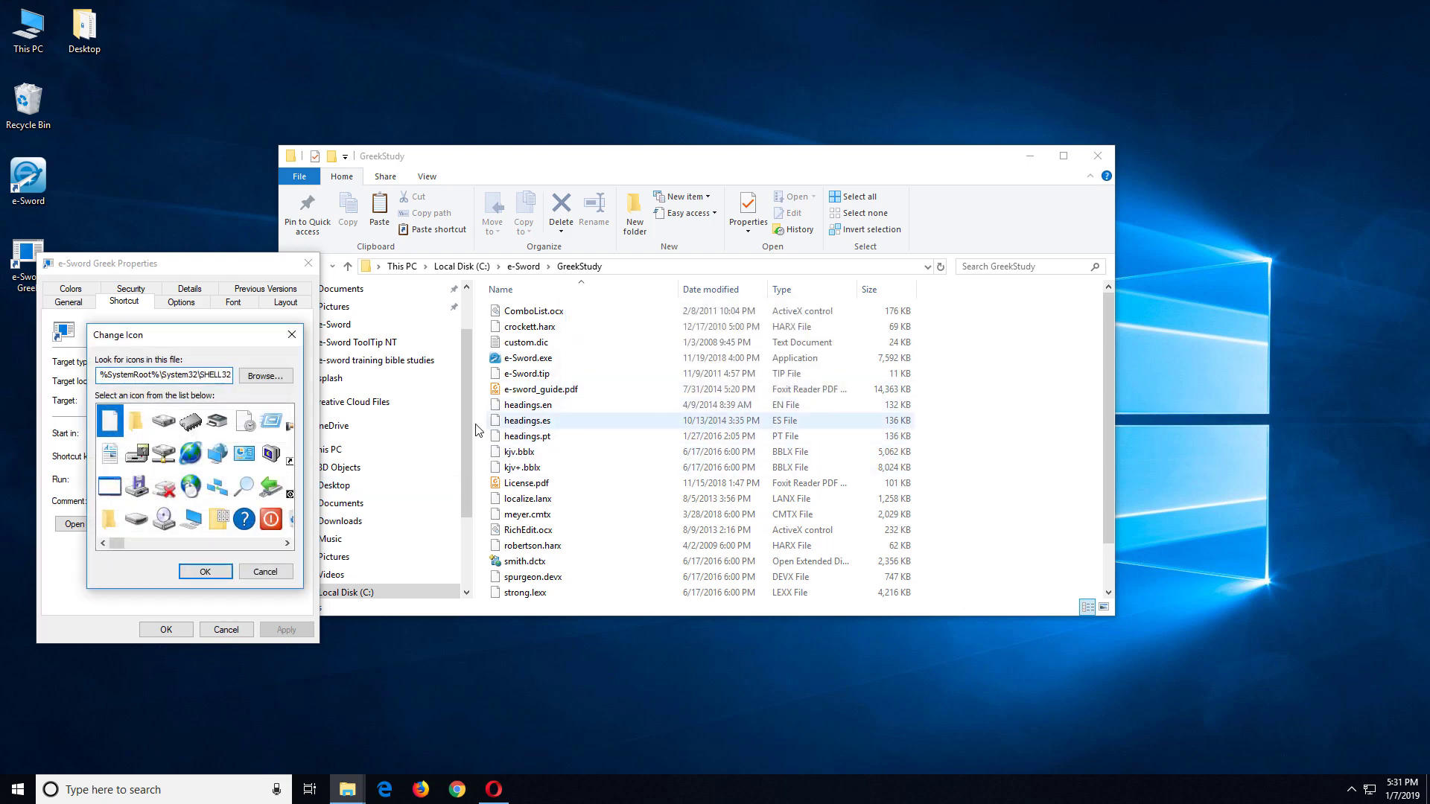
Step: Apply the e-Sword icon from C:\e-Sword\GreekStudy\e-Sword.exe to the shortcut
click(260, 378)
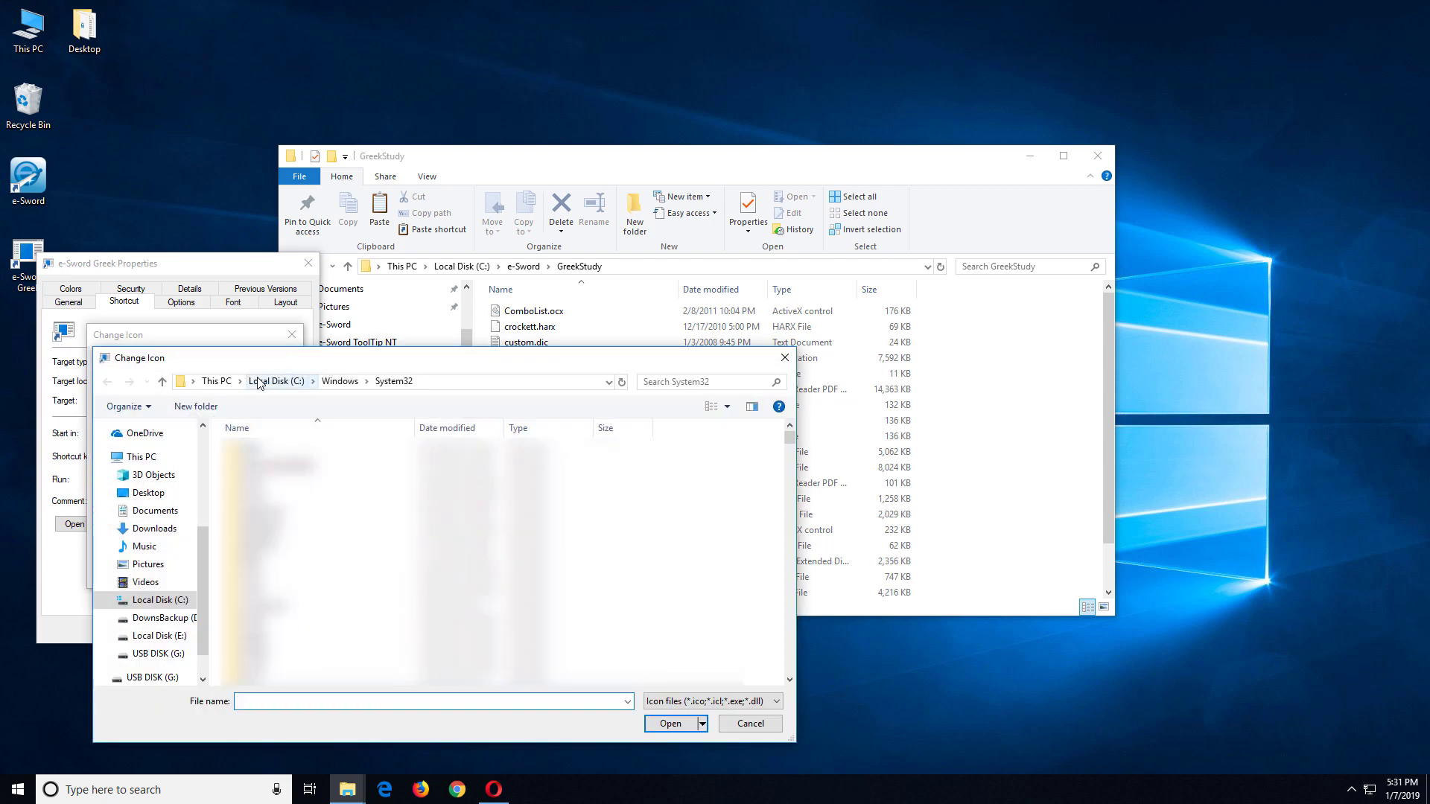
click(157, 600)
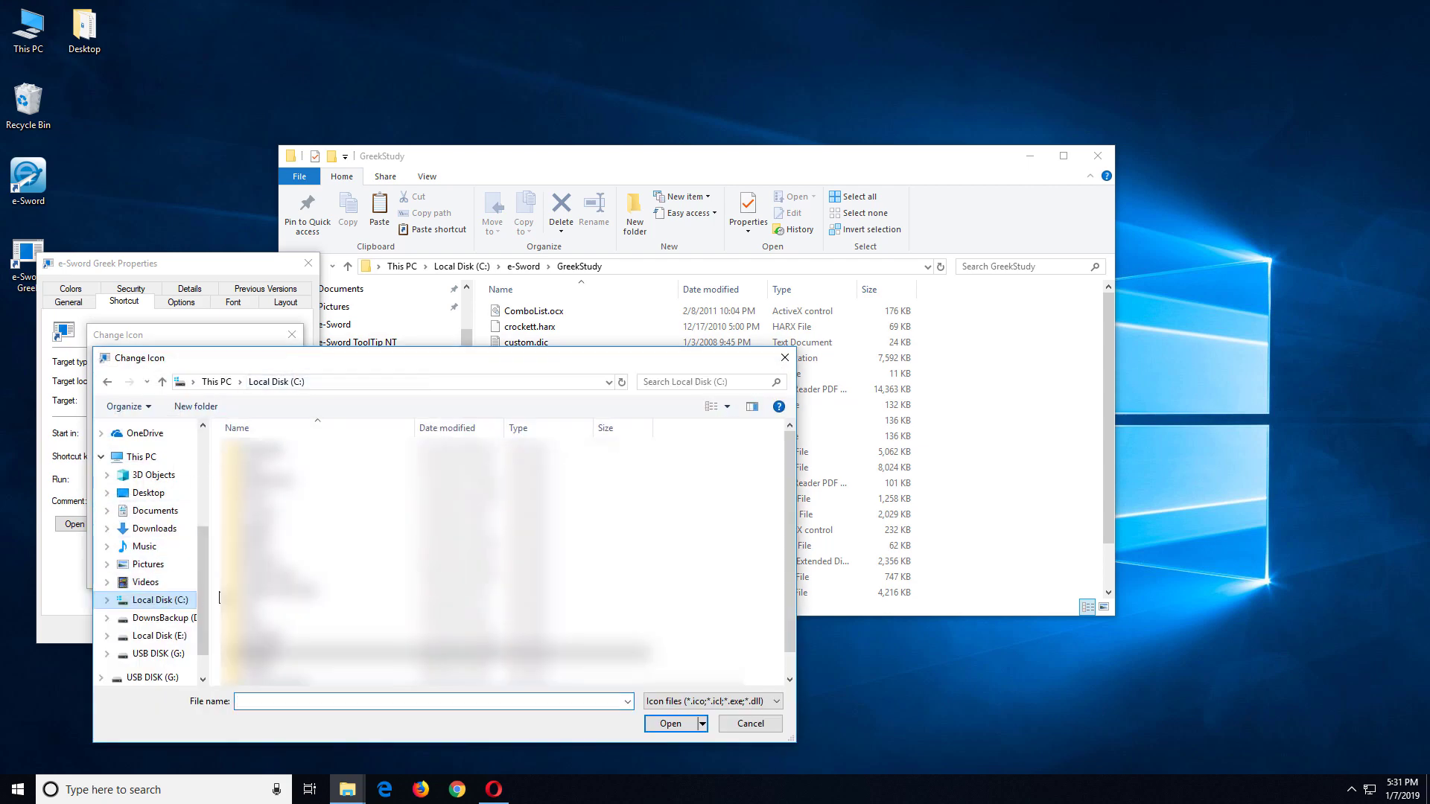
double_click(261, 511)
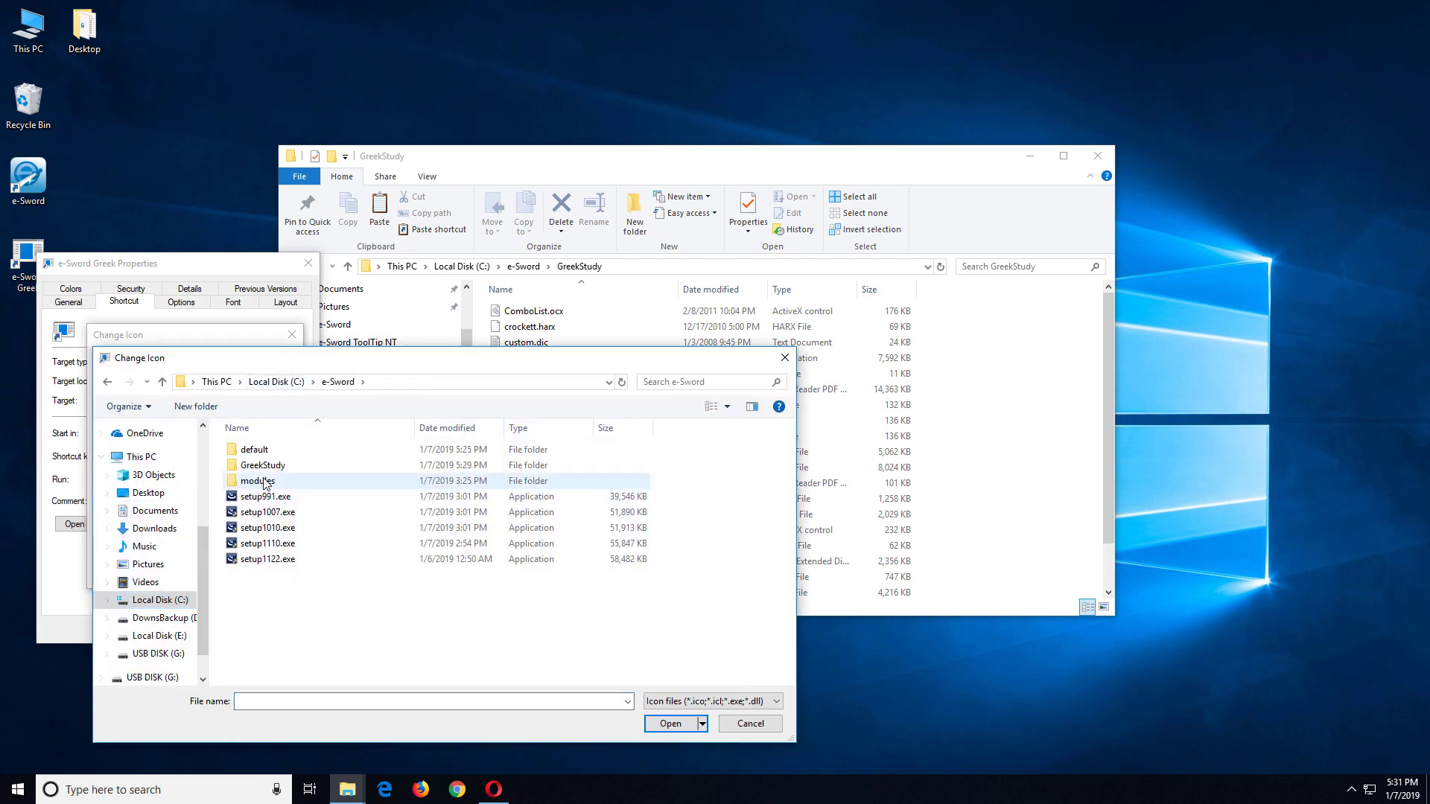
double_click(265, 466)
click(267, 451)
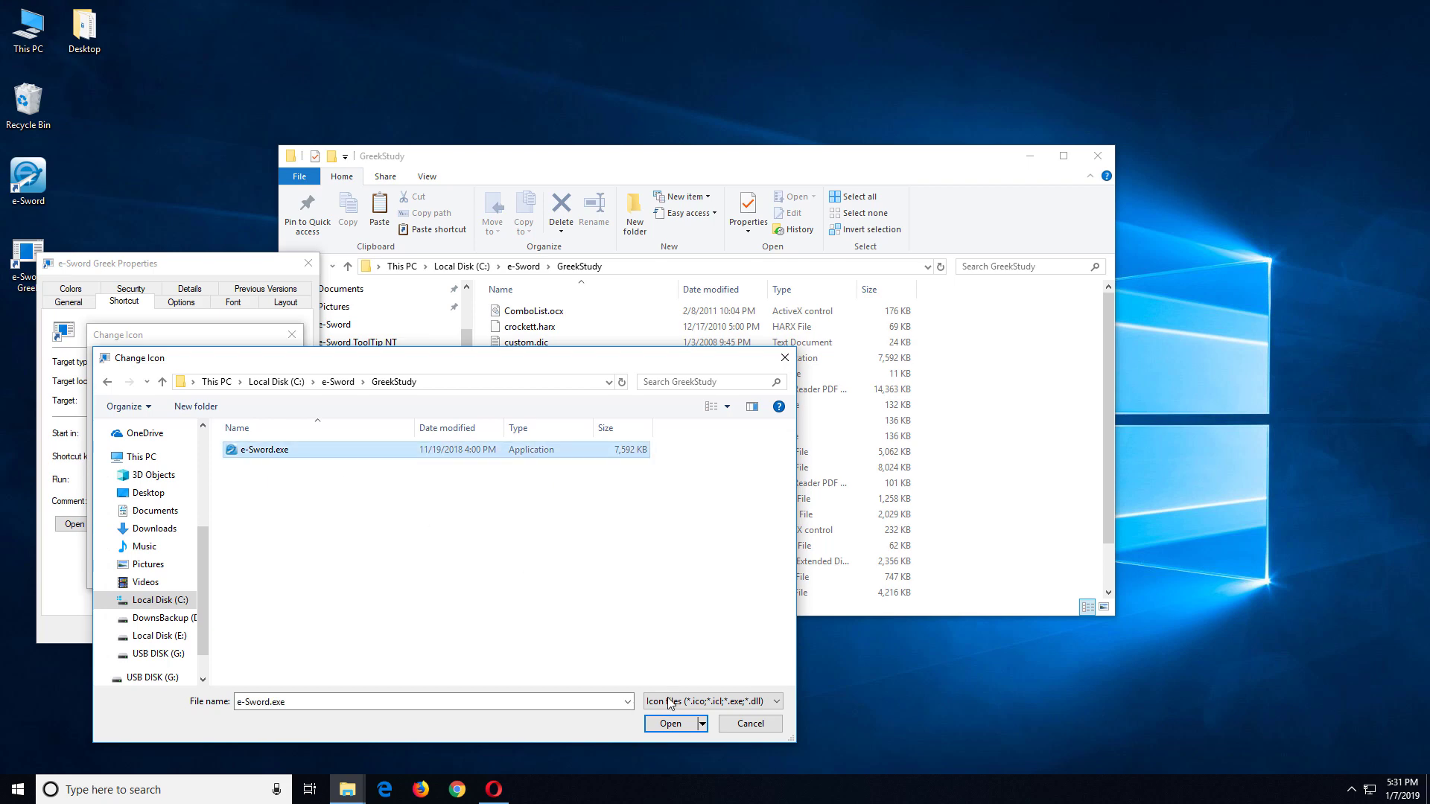
click(670, 724)
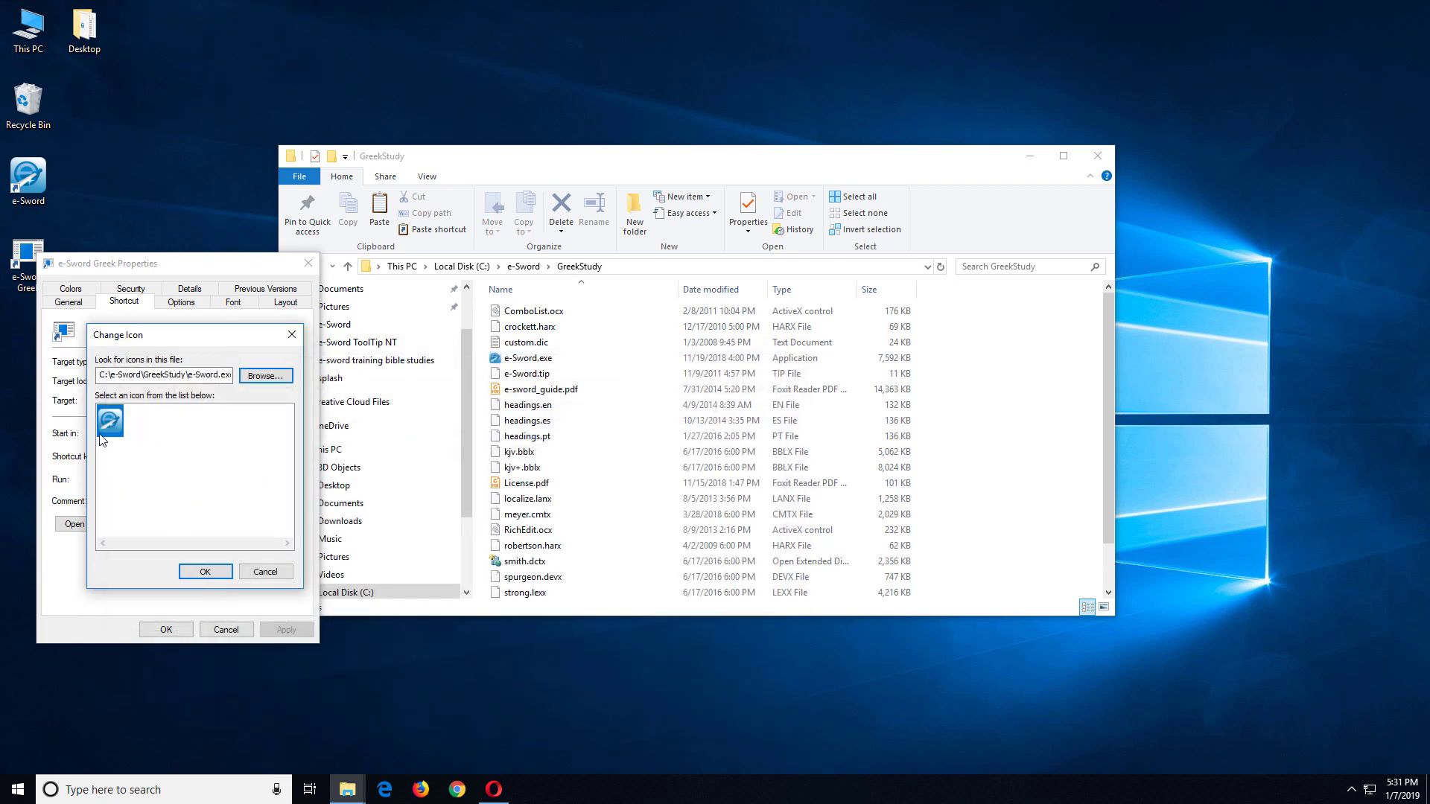
click(187, 573)
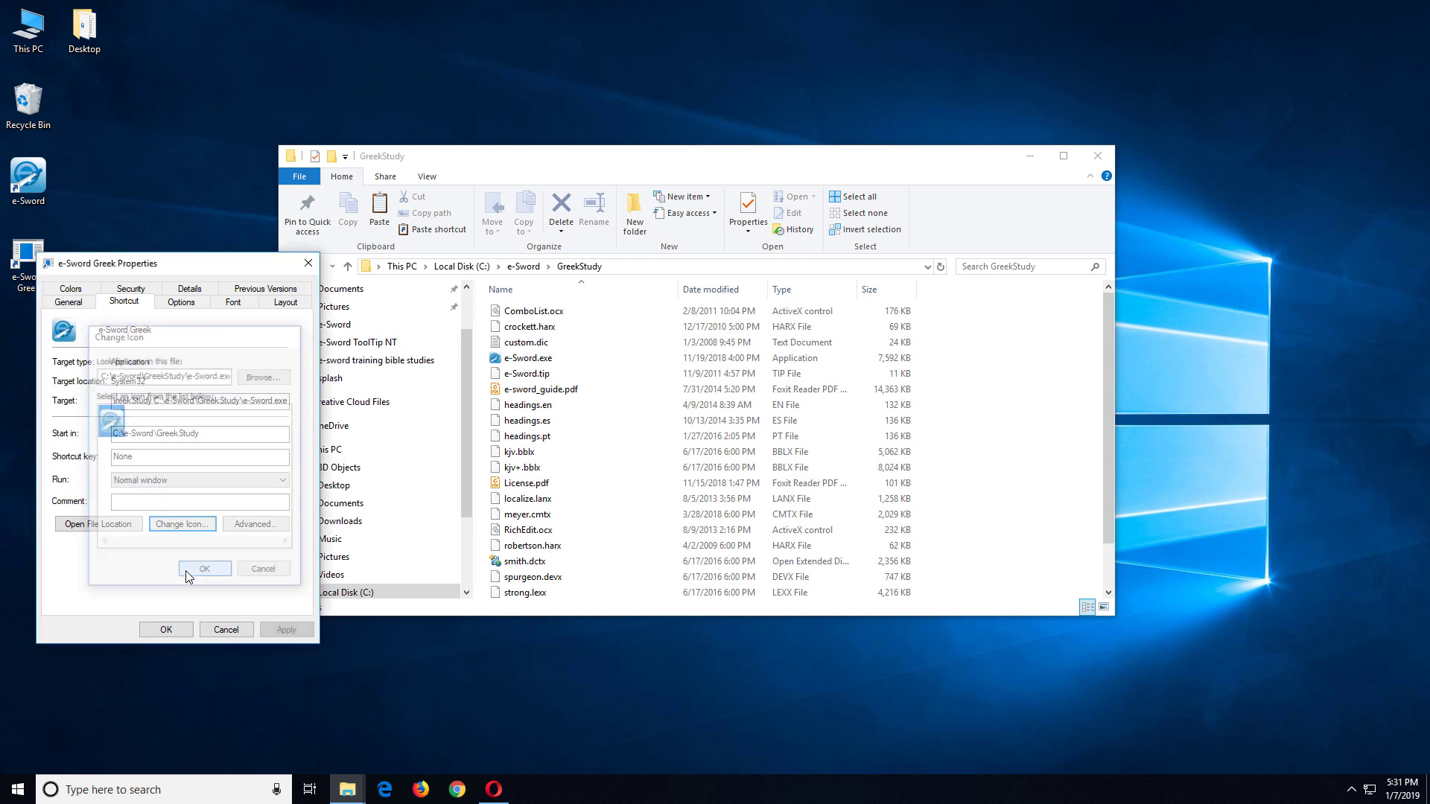
click(166, 629)
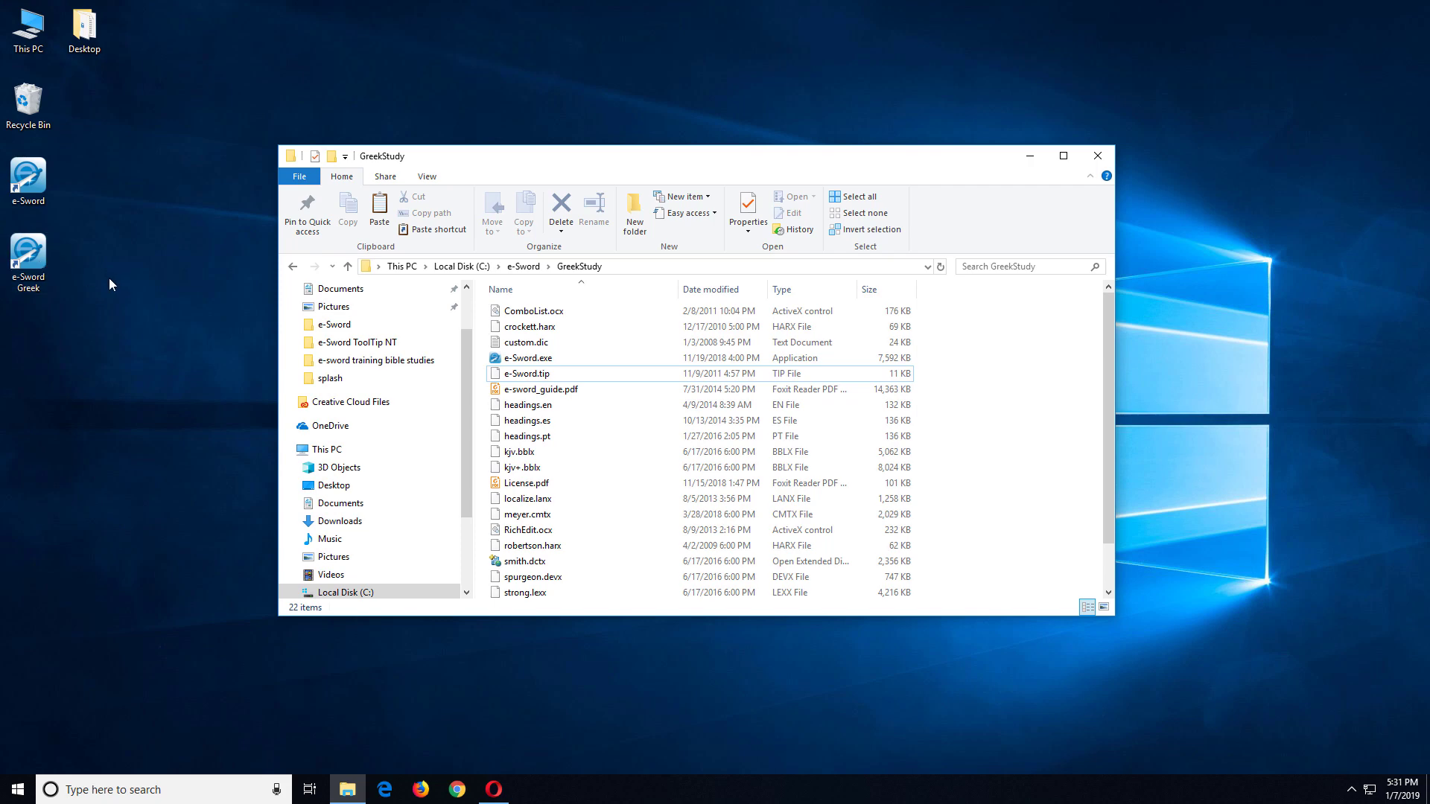
Step: Start e-Sword Greek and show its Resource locations, then launch the default e-Sword copy
double_click(35, 254)
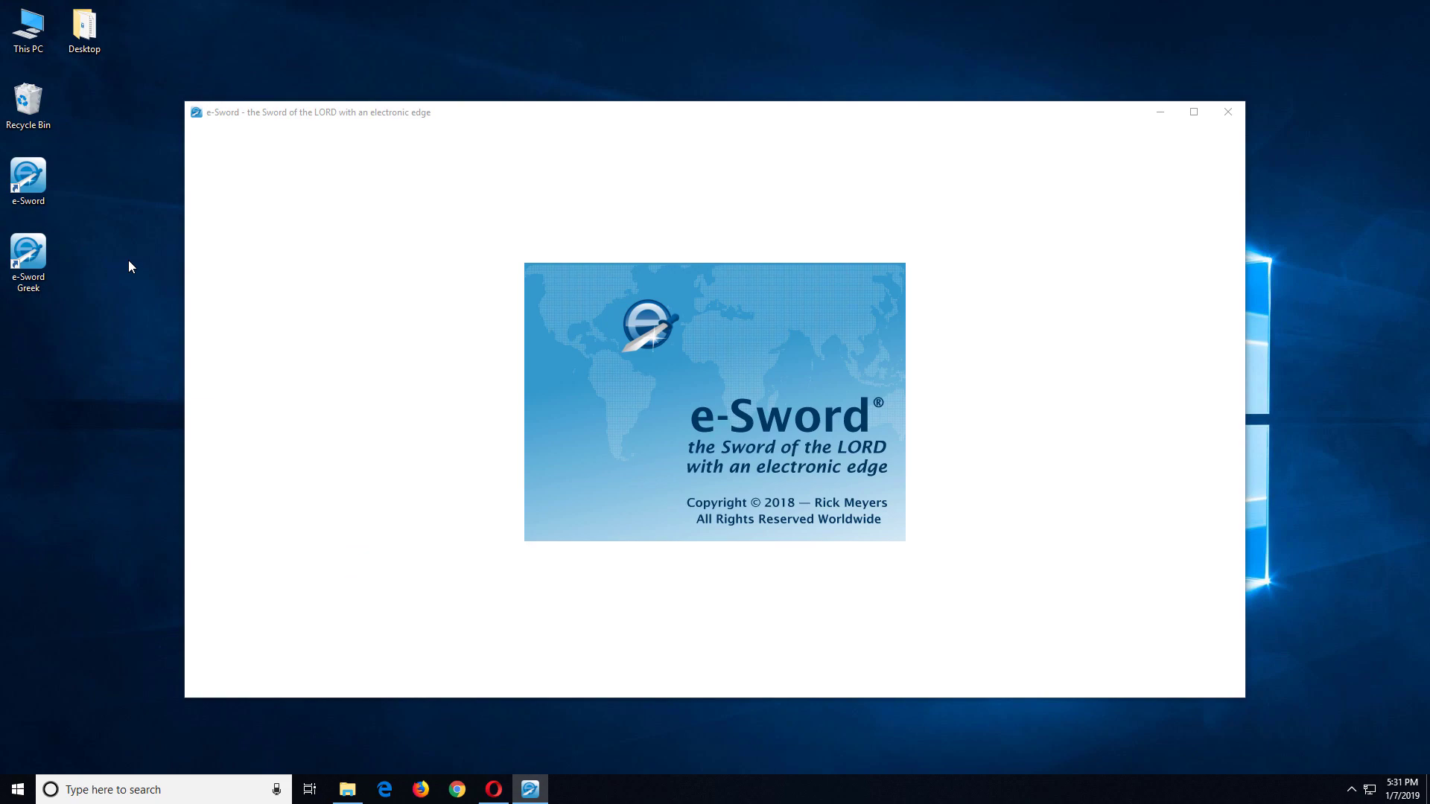
click(830, 492)
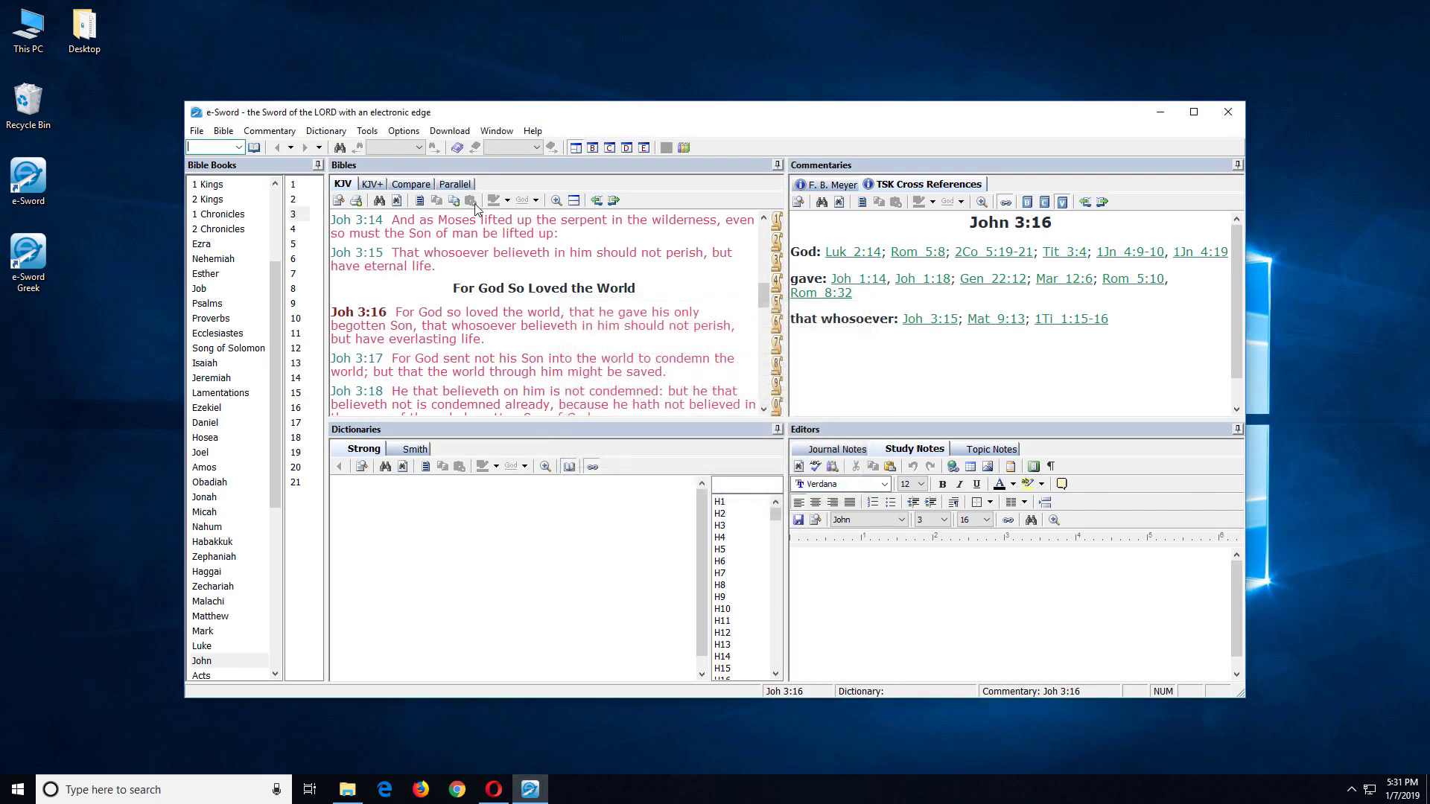
click(414, 131)
click(417, 165)
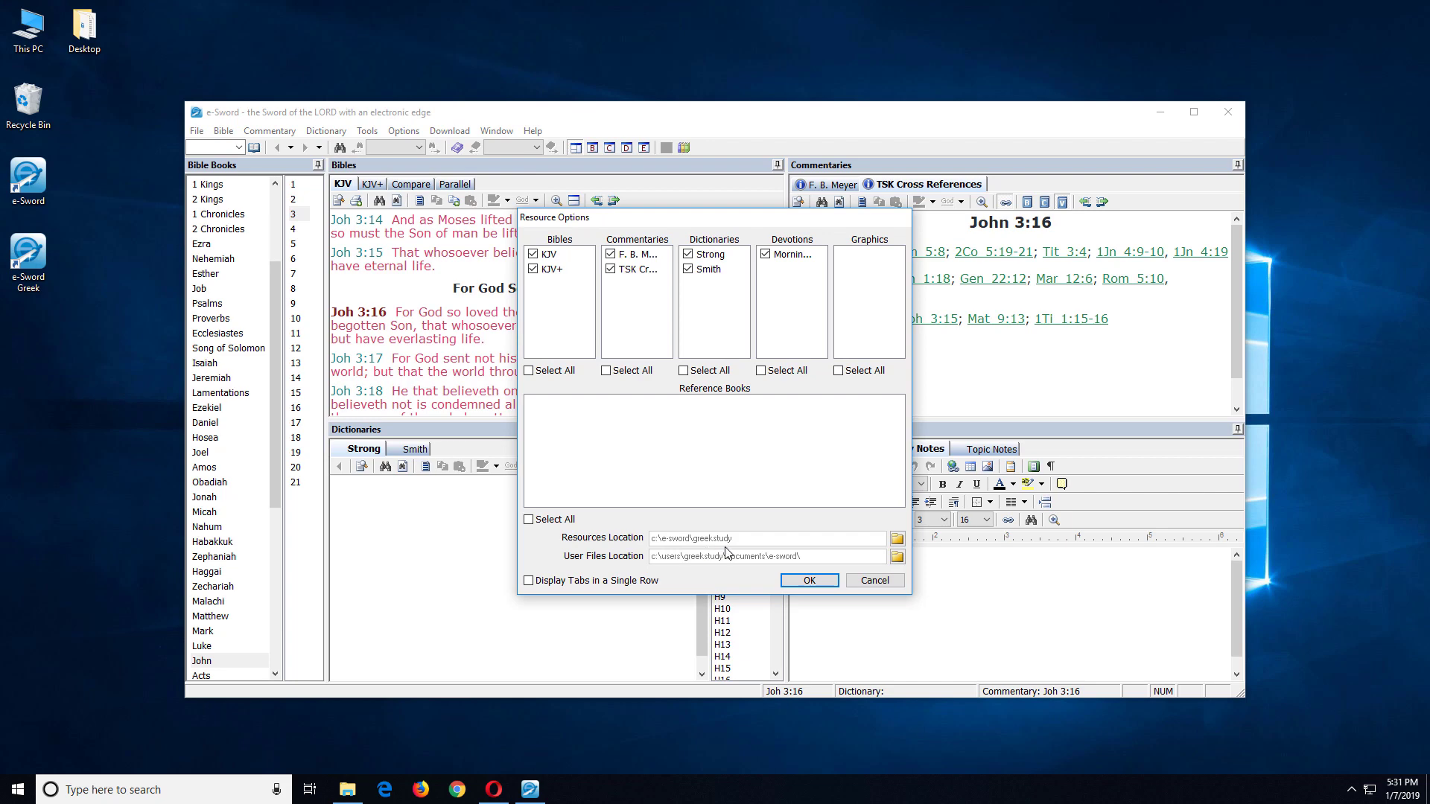
double_click(46, 185)
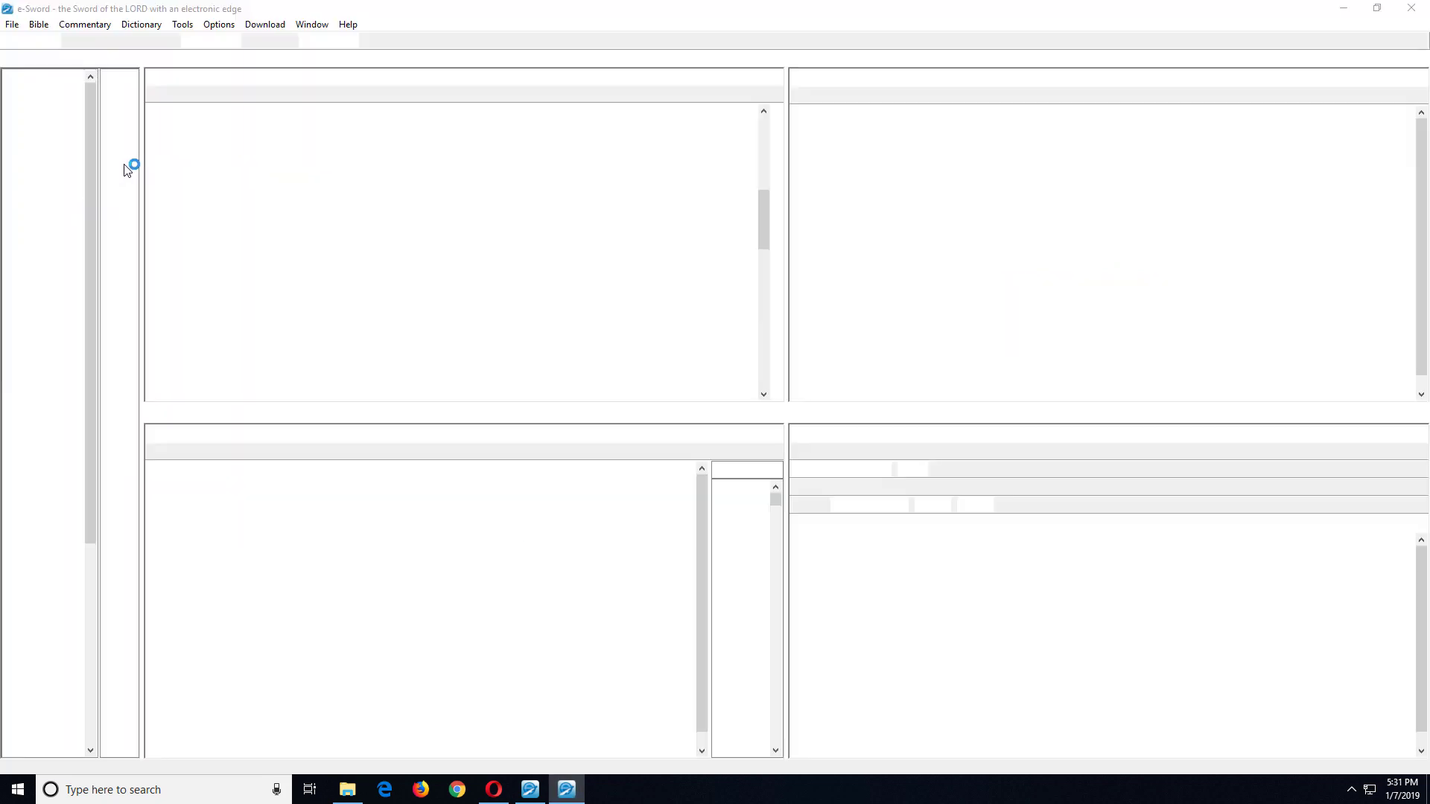
Step: Check the default copy's resource locations under Options > Resource
click(828, 476)
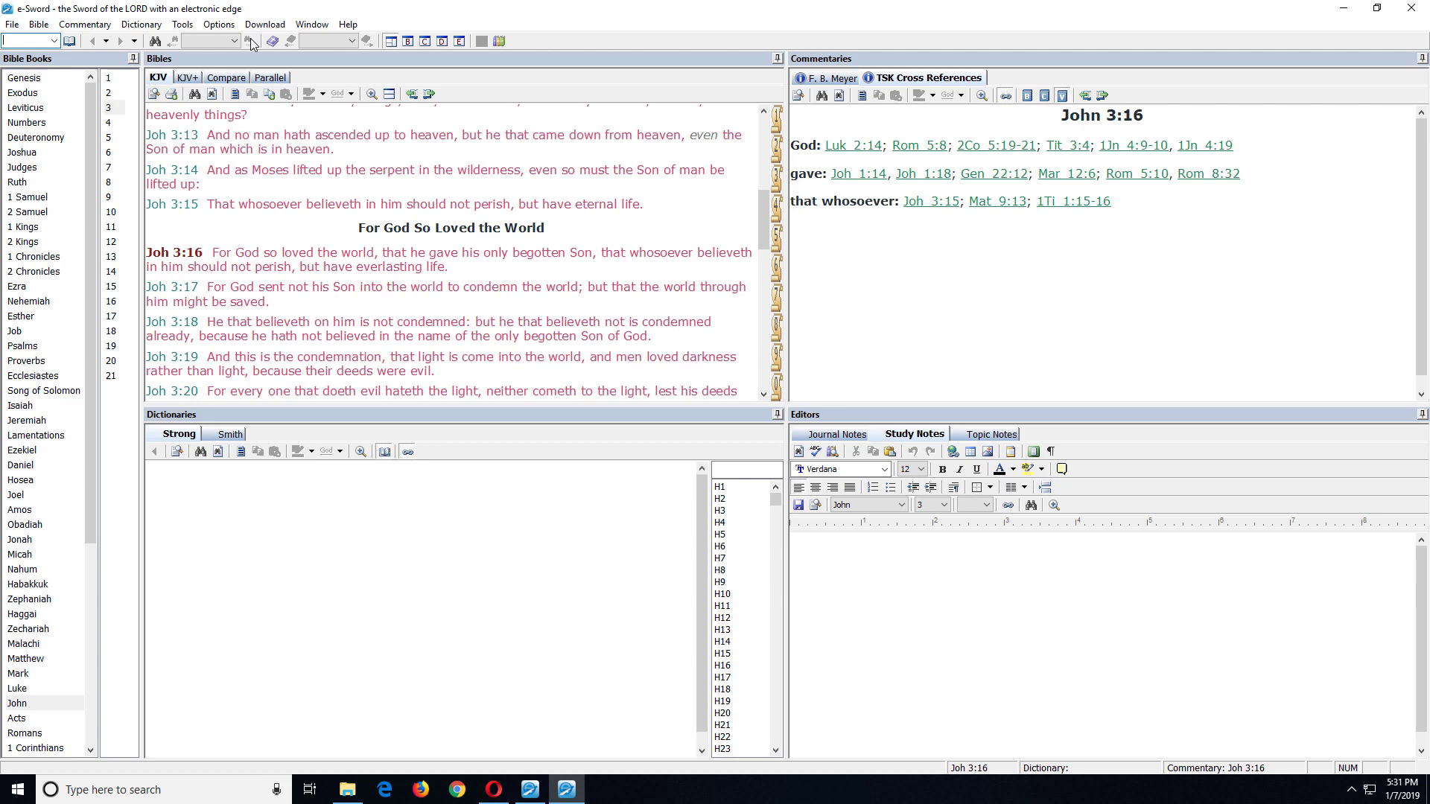
click(220, 24)
click(233, 58)
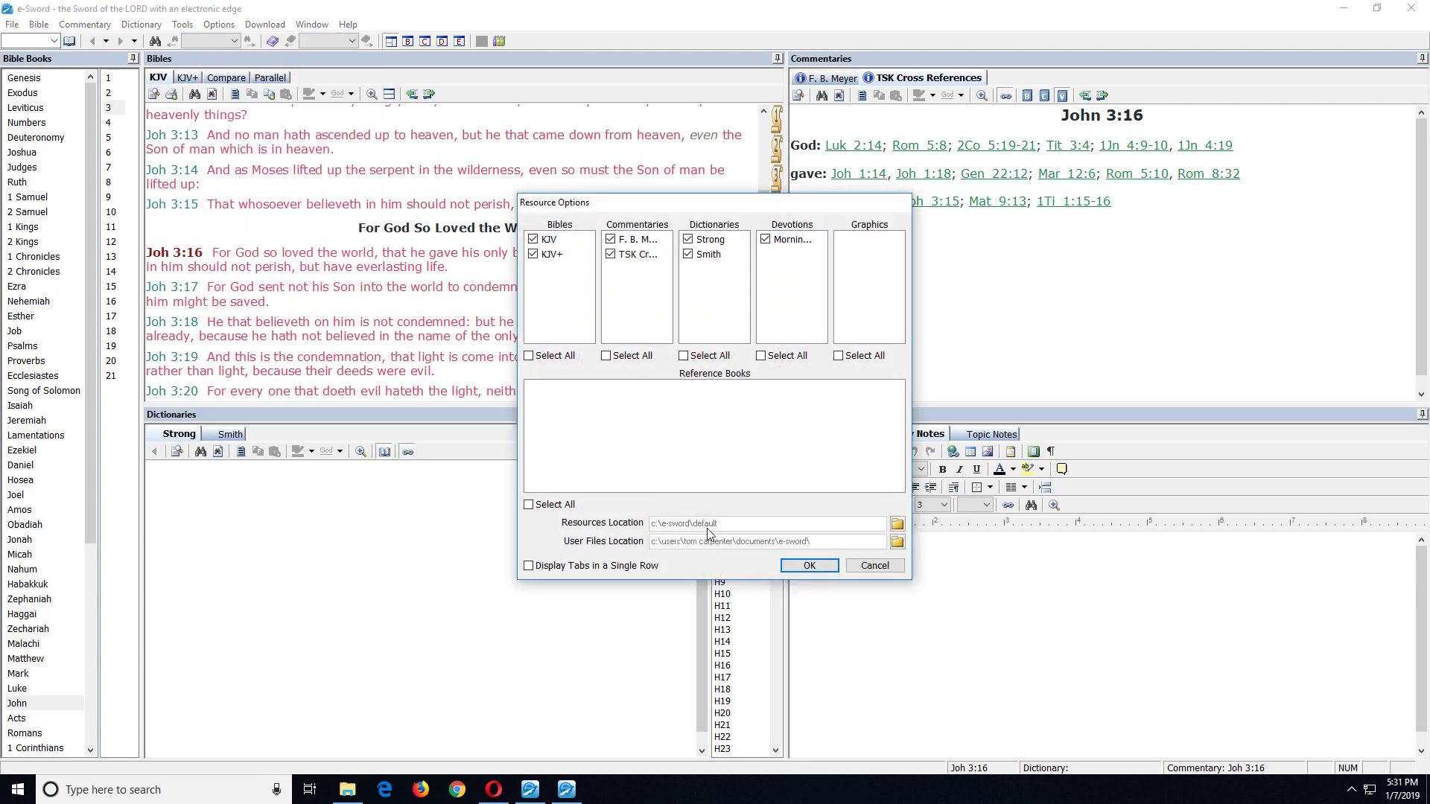
click(809, 565)
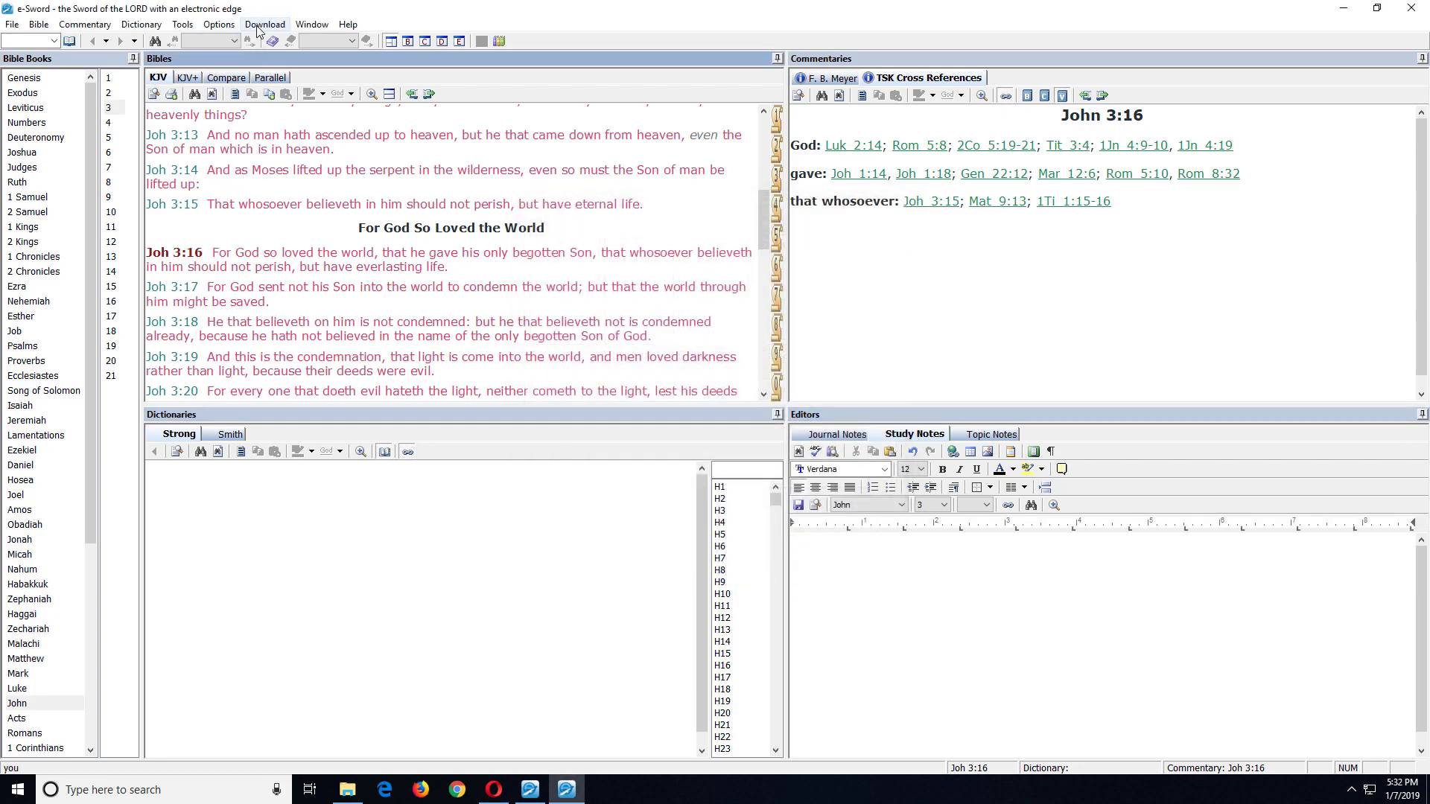
Step: Download the English Standard Version Bible and accept the restart notice
click(264, 24)
click(266, 42)
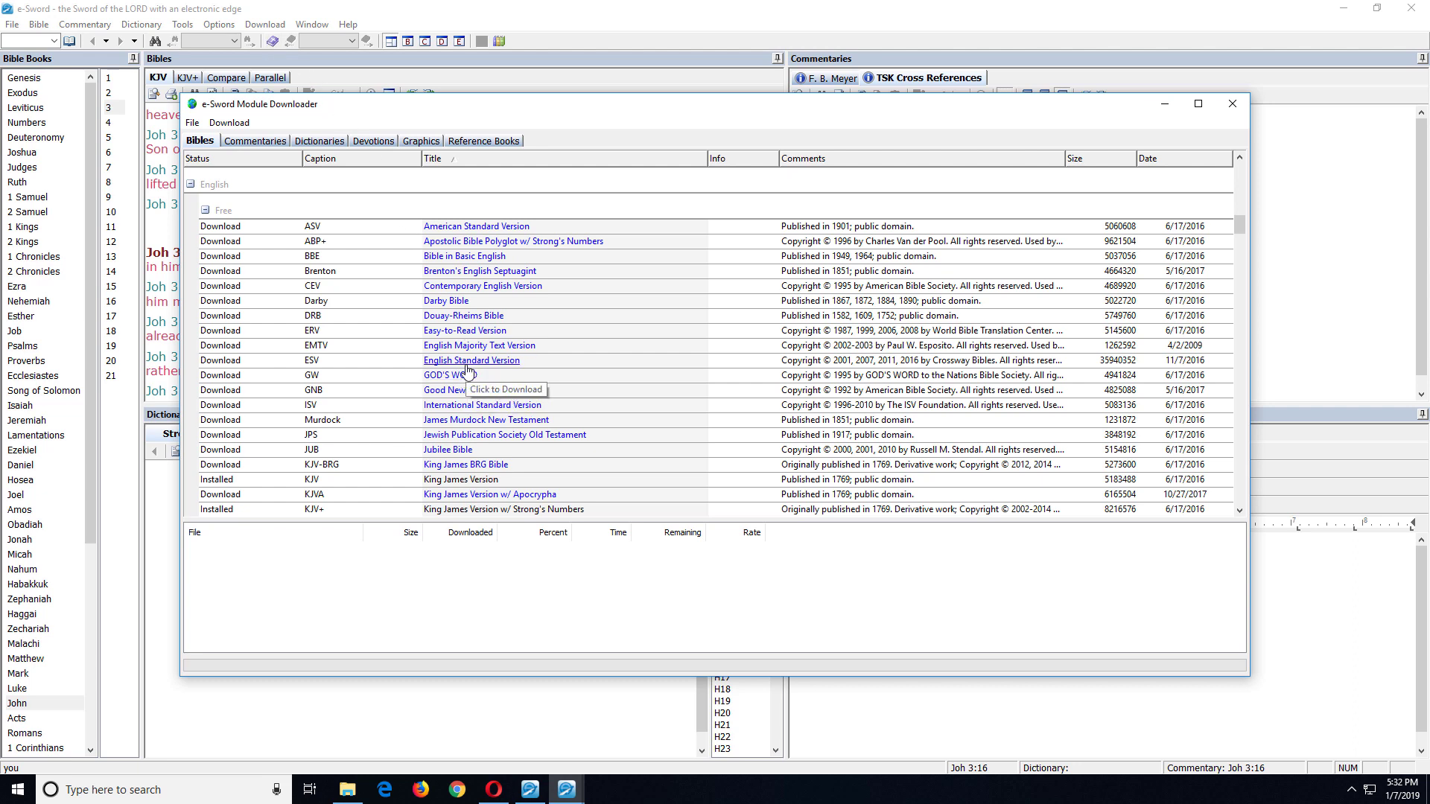
click(467, 362)
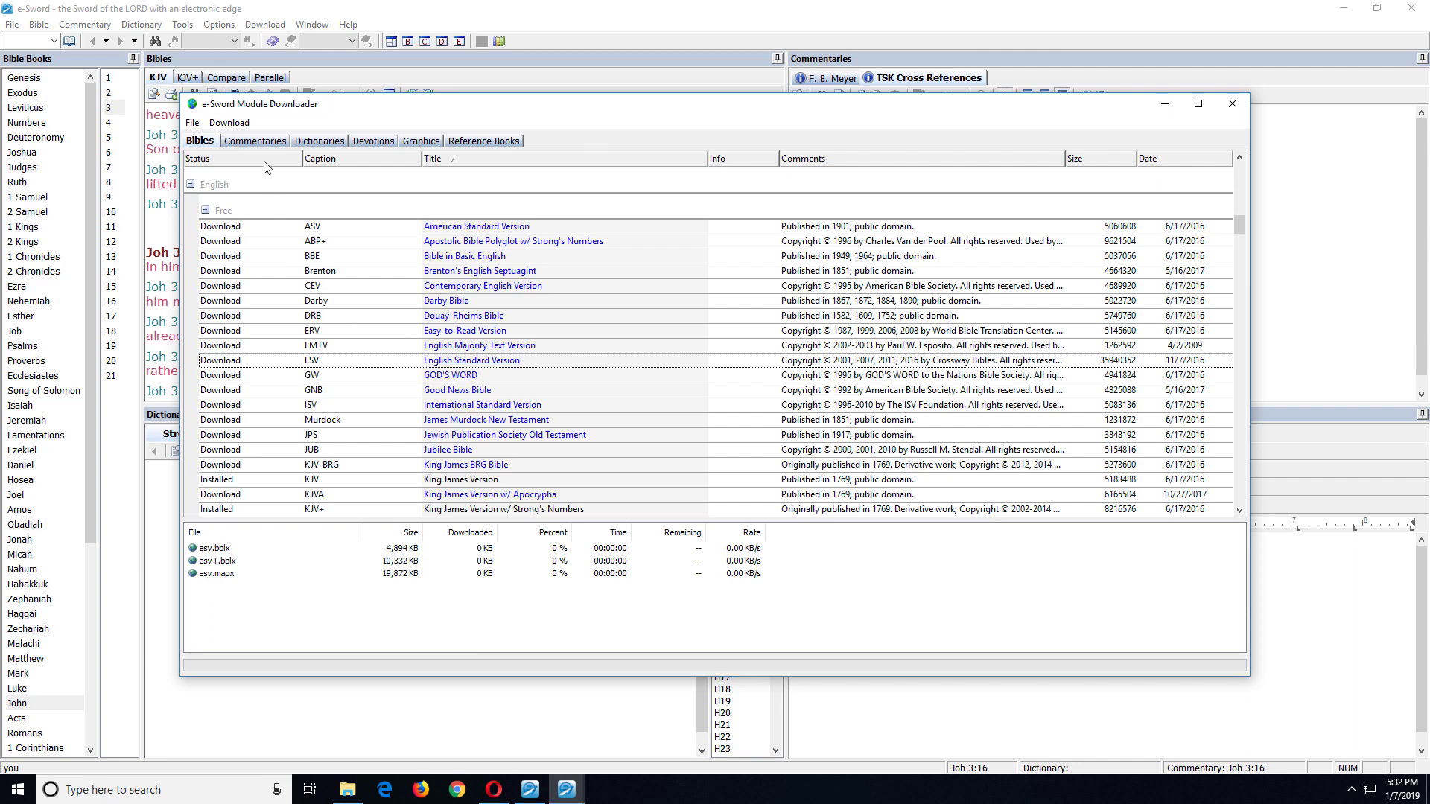
click(240, 124)
click(270, 143)
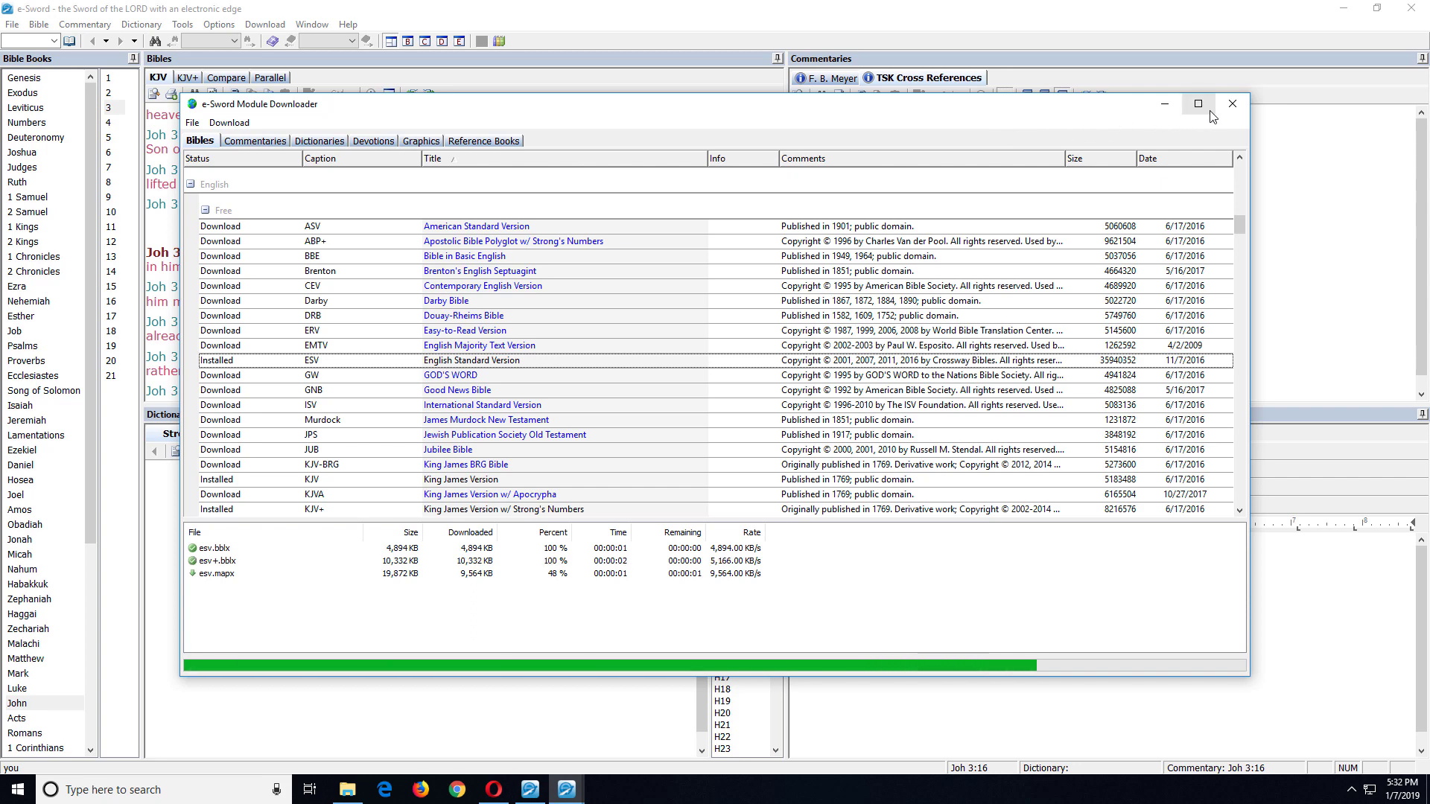
click(1230, 105)
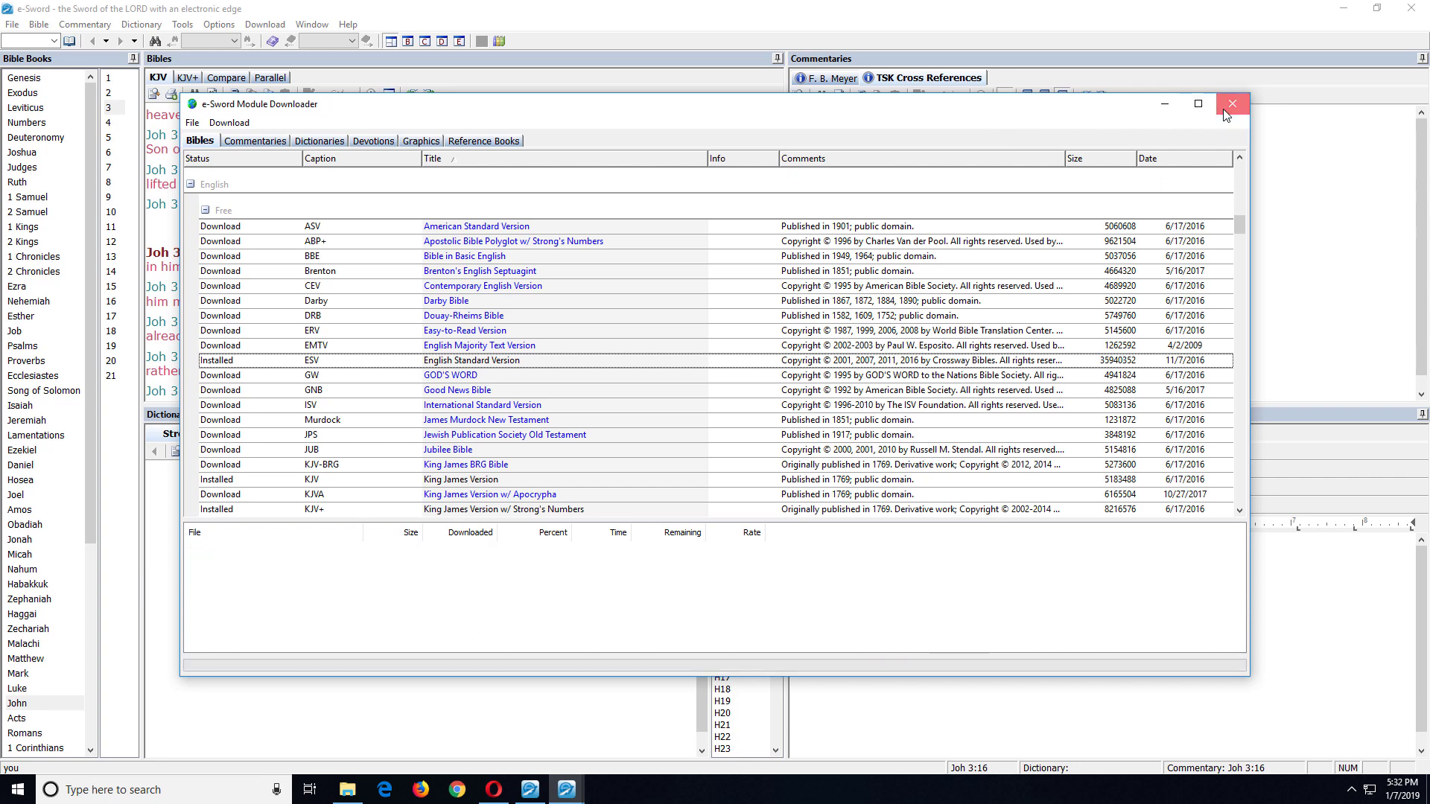
click(814, 401)
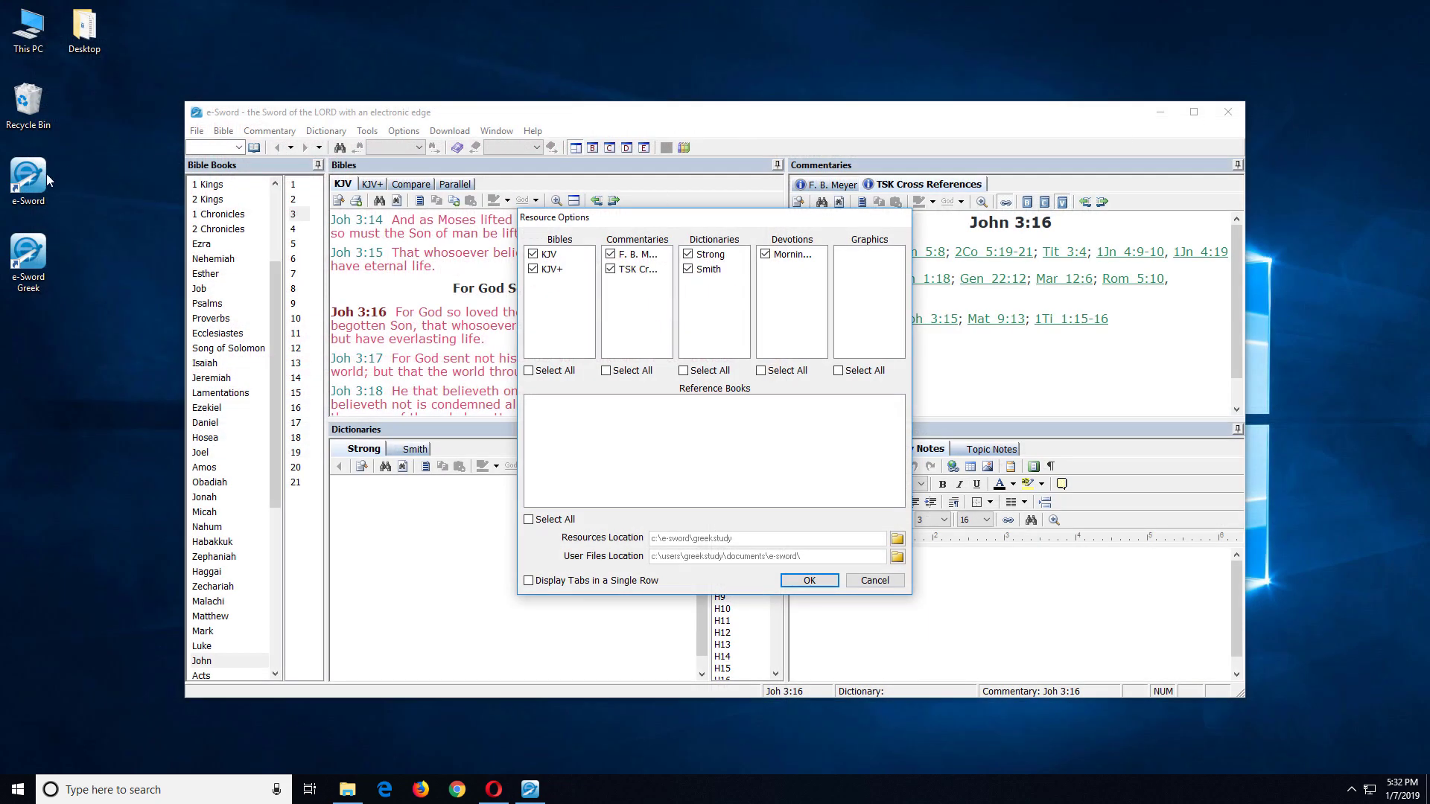
Step: Reopen the default copy to view John 3 in ESV, close it, and cancel the Greek copy's Resource Options
double_click(37, 176)
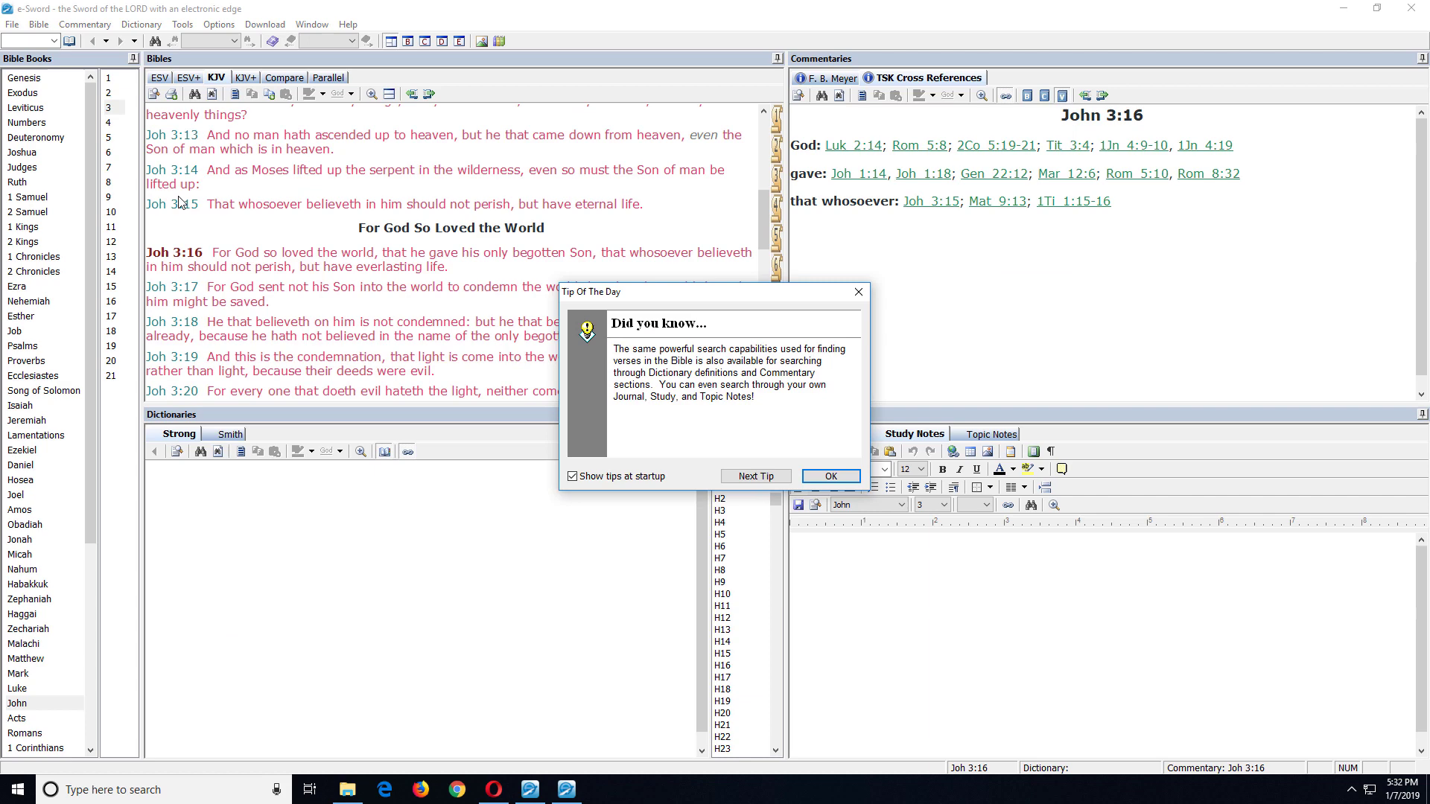
click(825, 477)
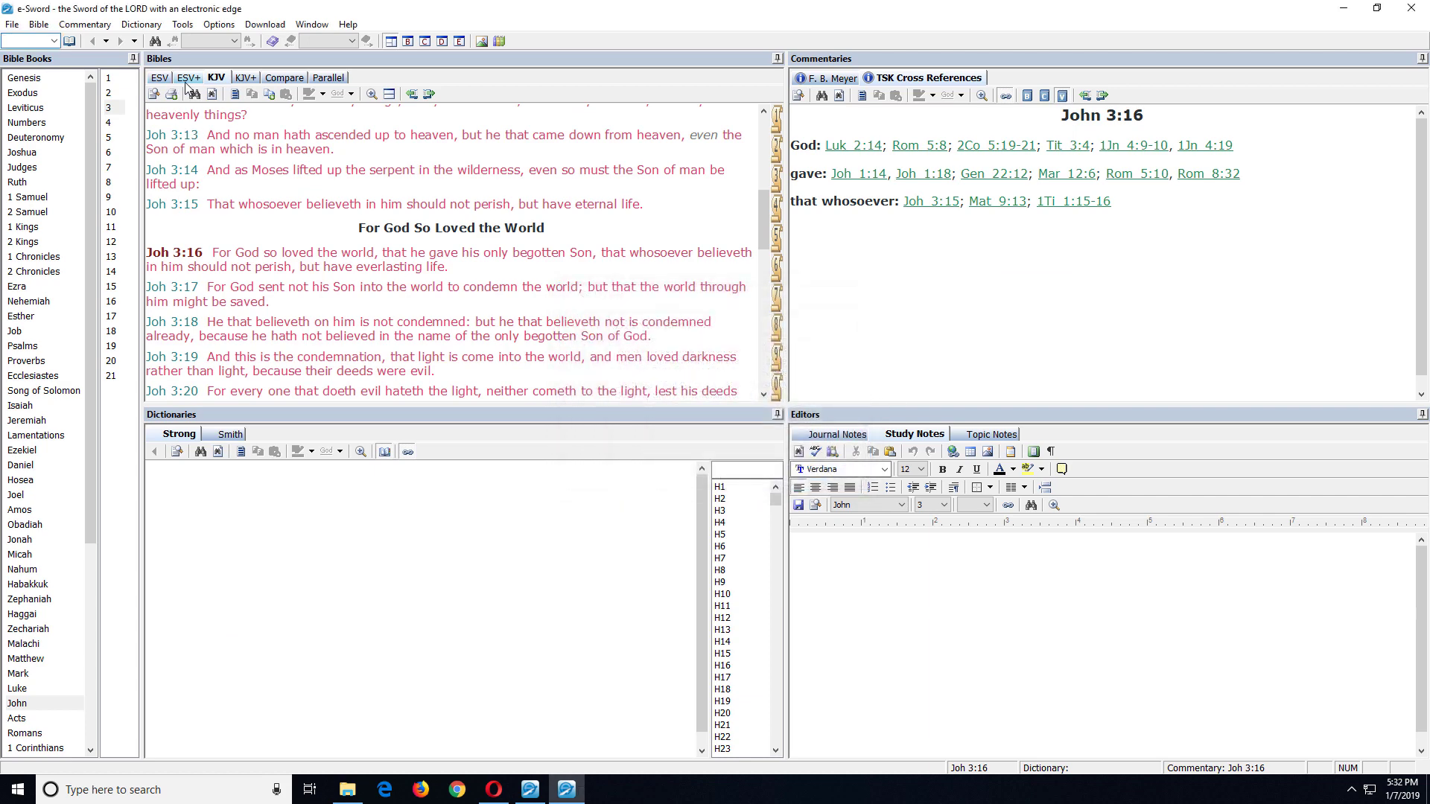
click(160, 79)
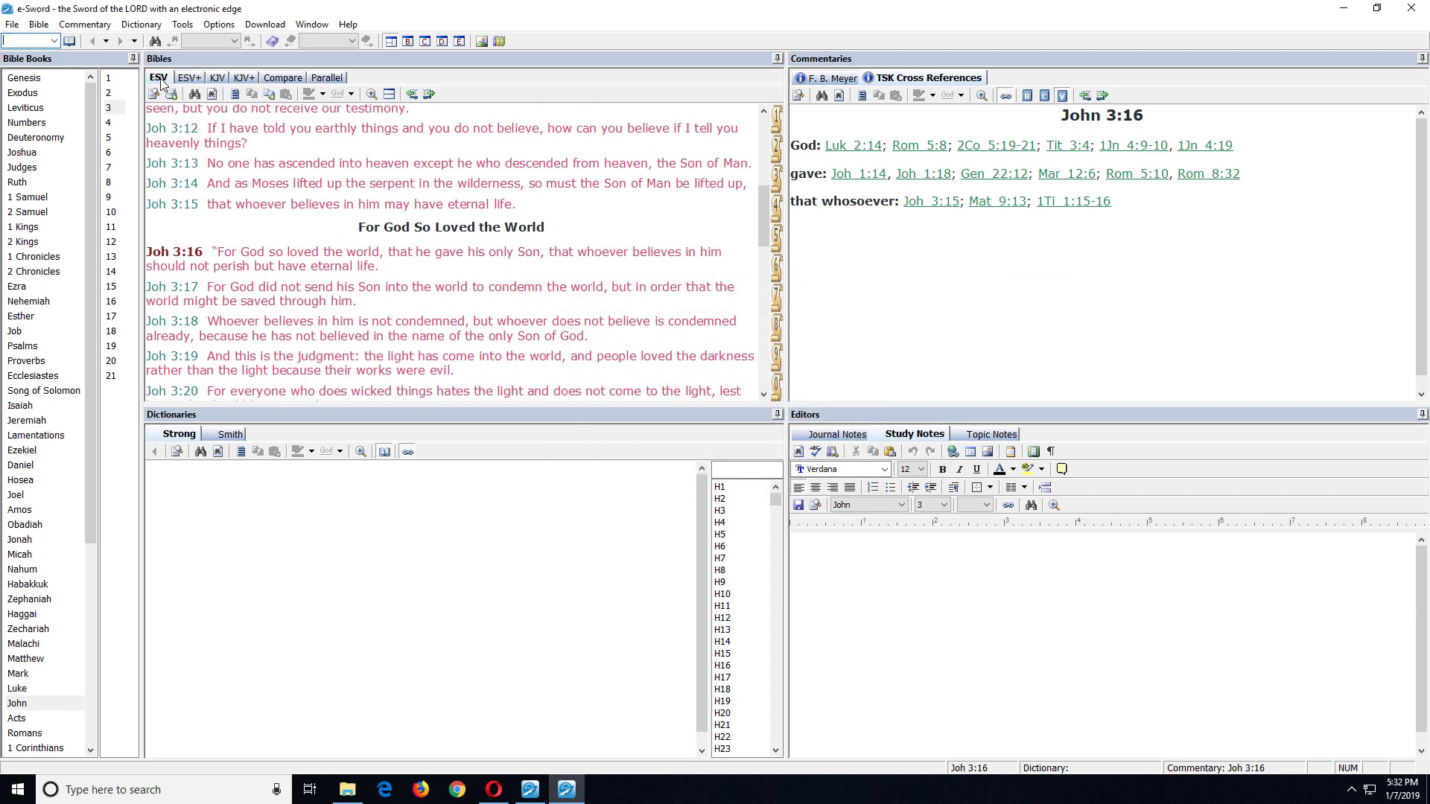
click(1411, 8)
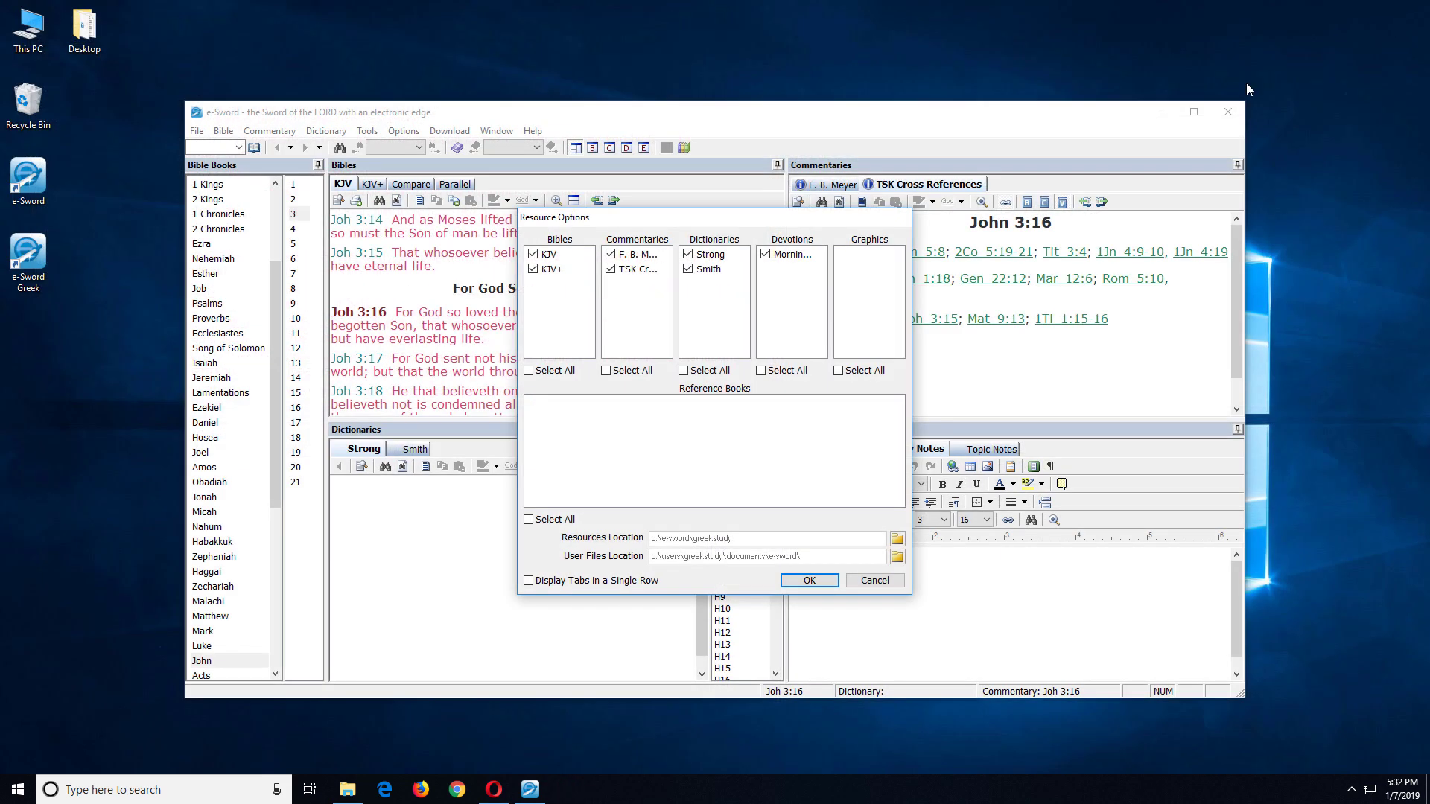
click(873, 581)
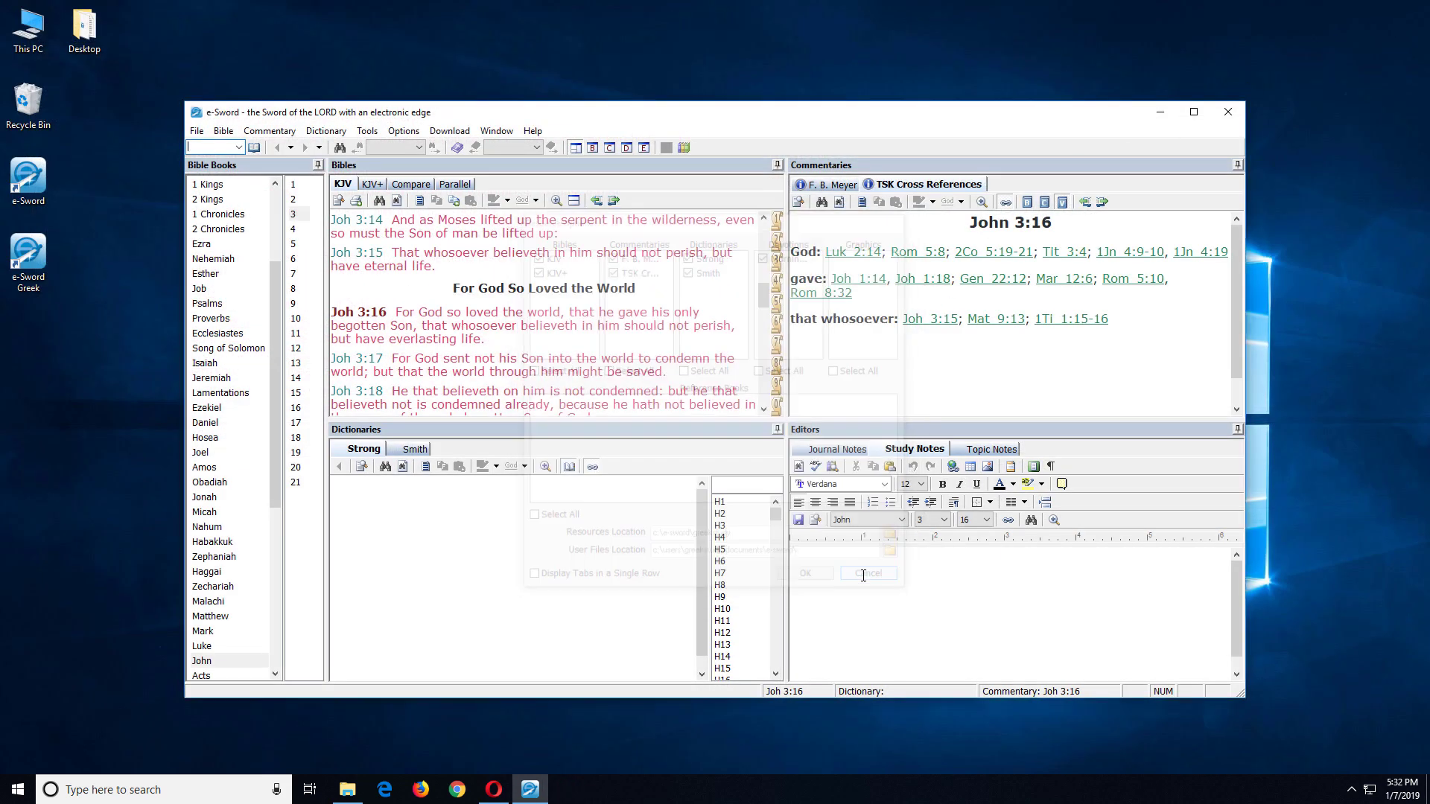
Step: Select the ABP+ and Greek ABP+ Bibles in the module downloader
click(451, 132)
click(458, 149)
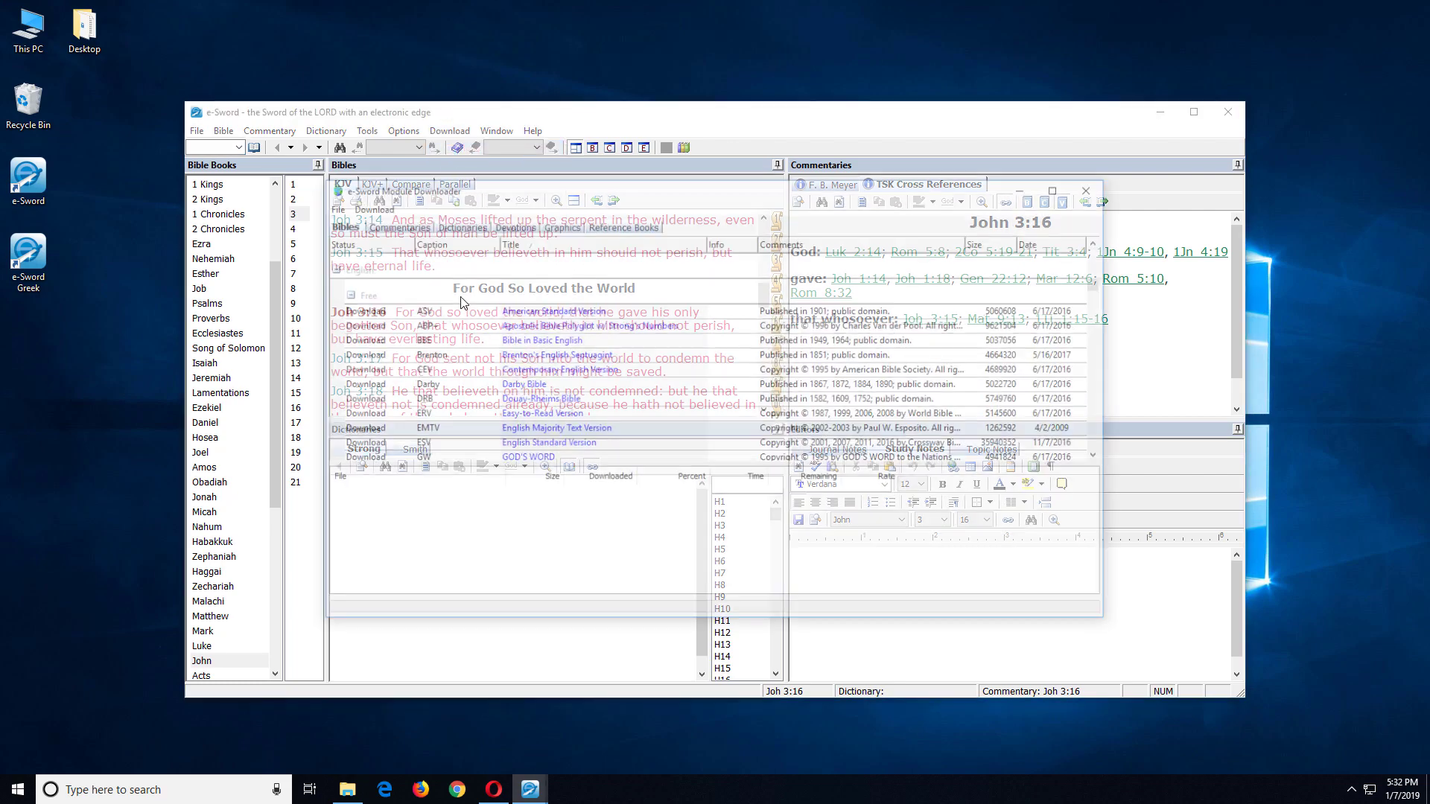
click(532, 325)
scroll(459, 364, down, 15)
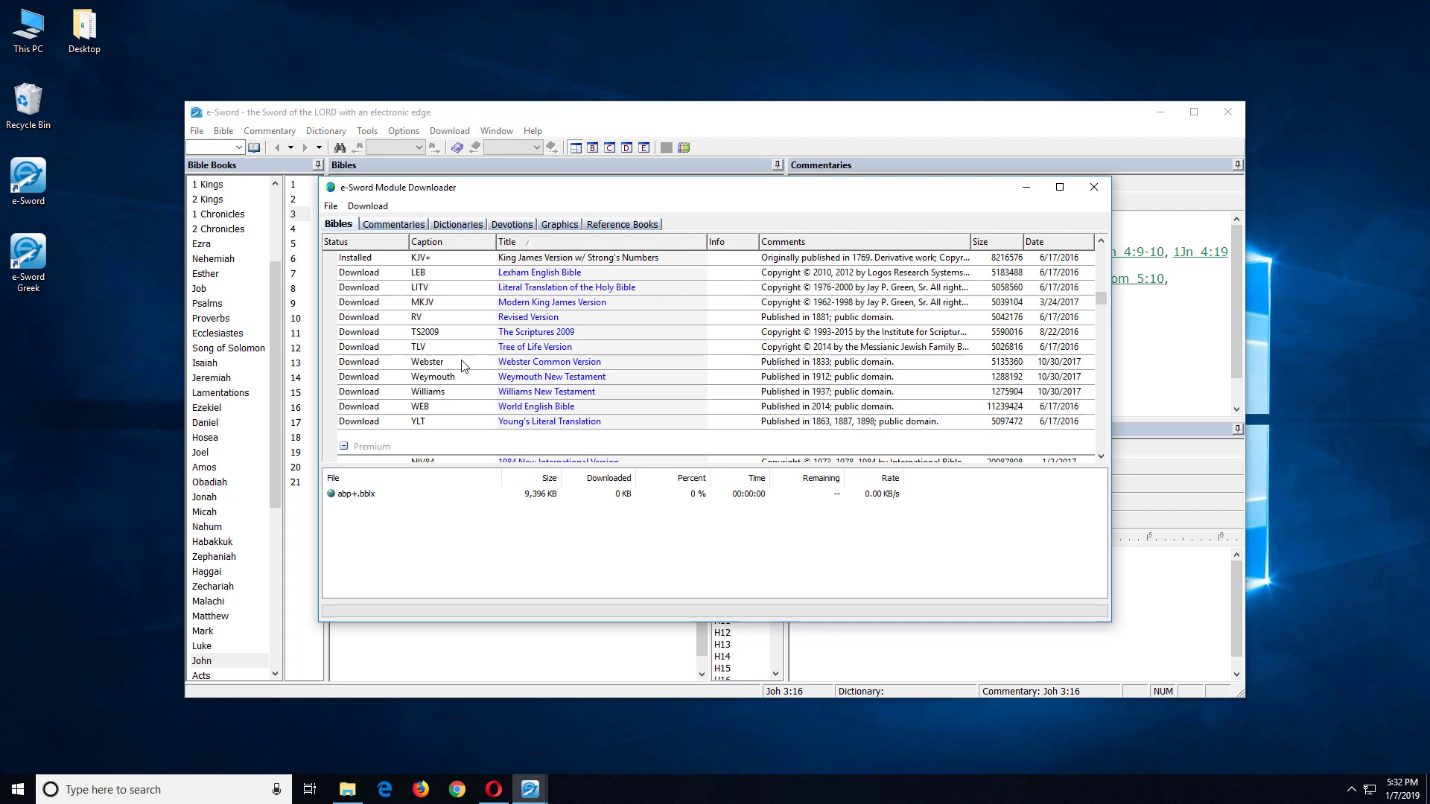
scroll(460, 365, down, 6)
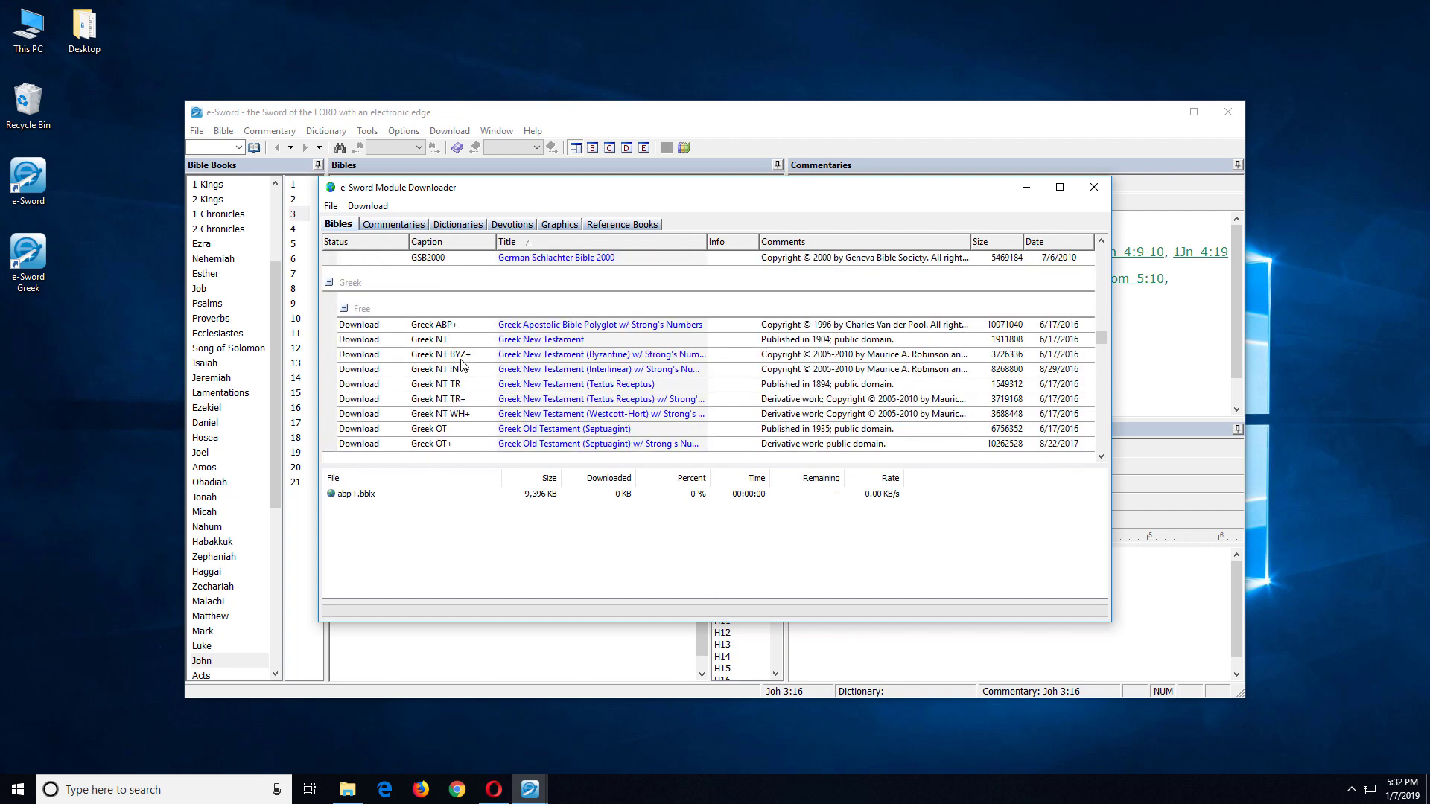
click(547, 260)
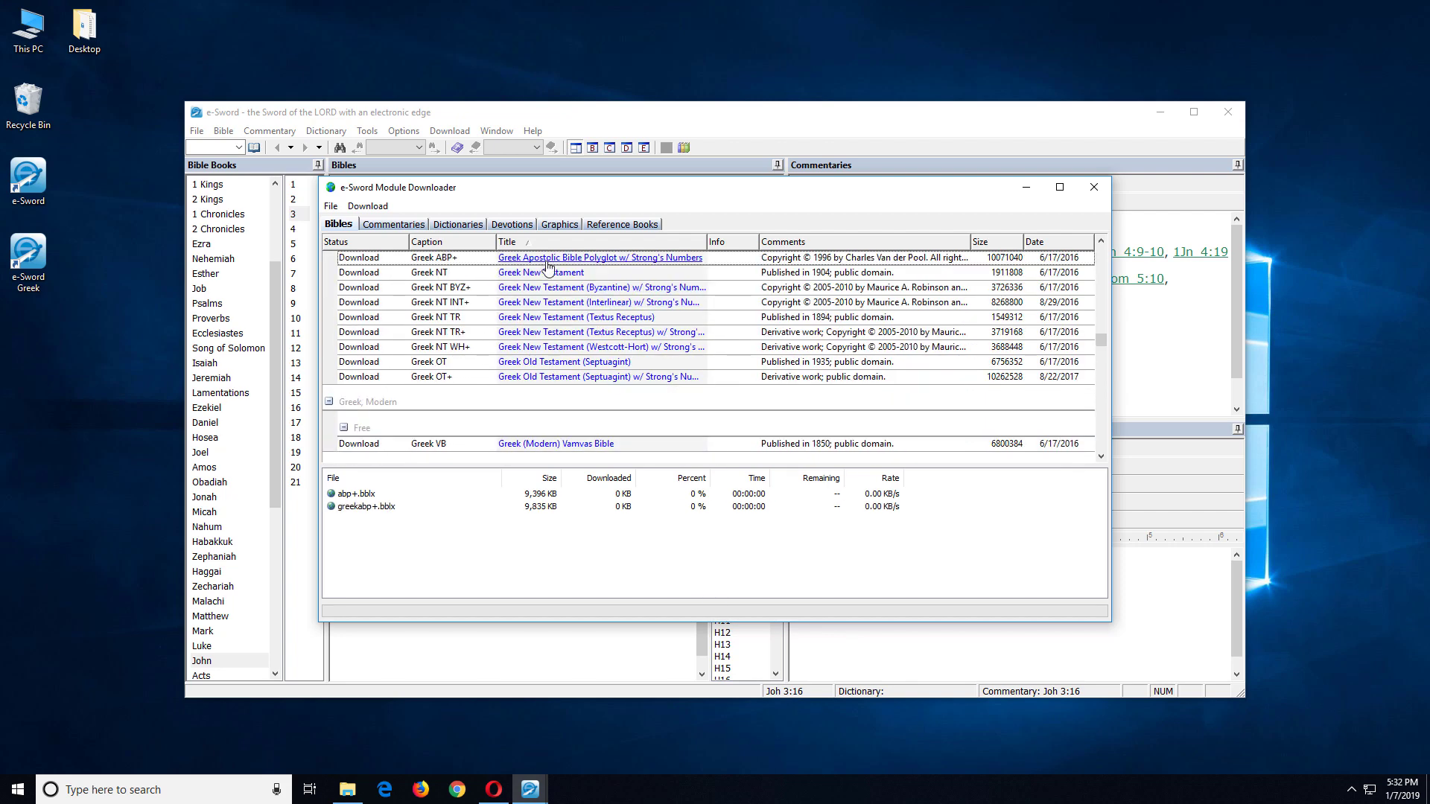
Step: Download the selected Bibles, accept the restart notice, and close e-Sword Greek
click(368, 206)
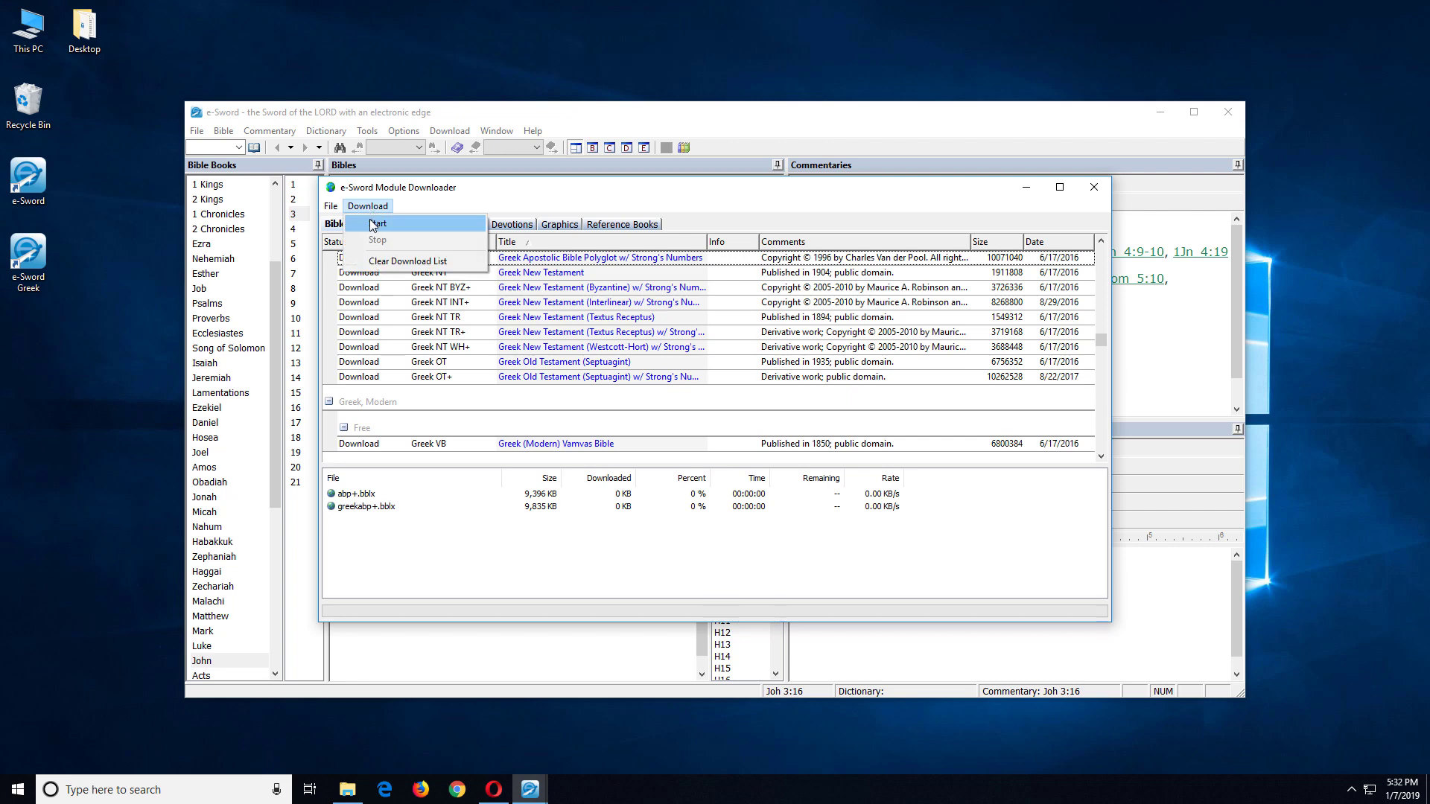
click(371, 225)
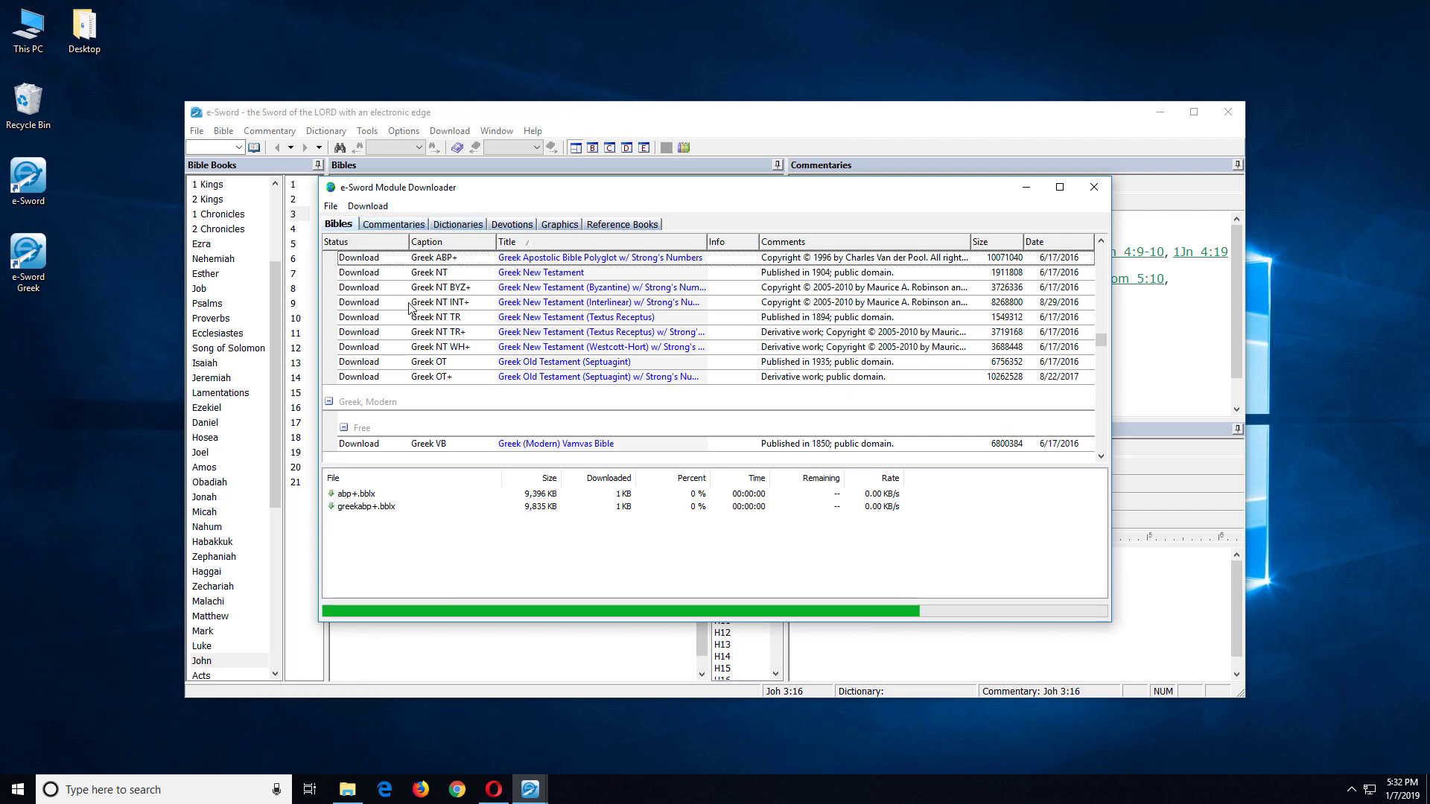
click(1094, 186)
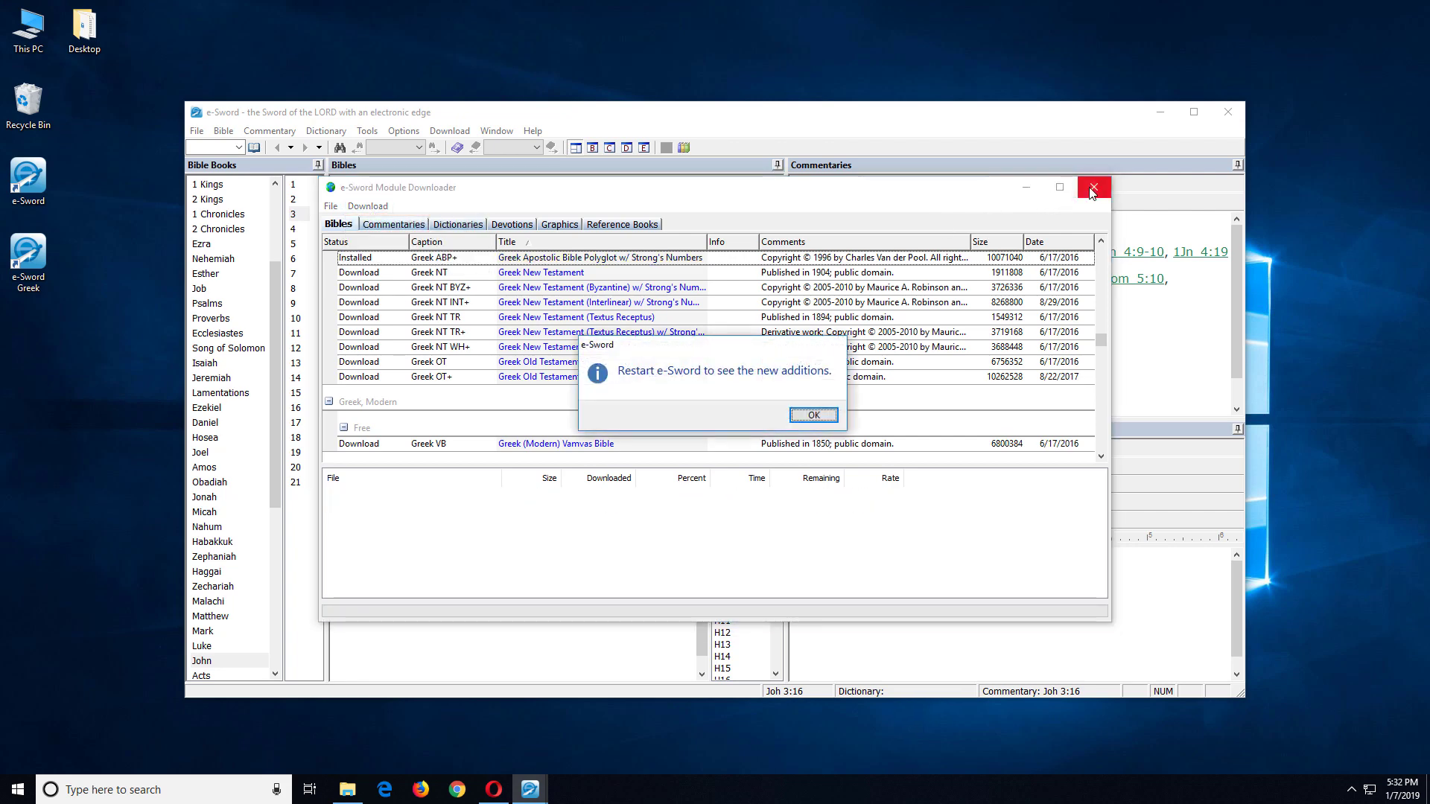
click(825, 415)
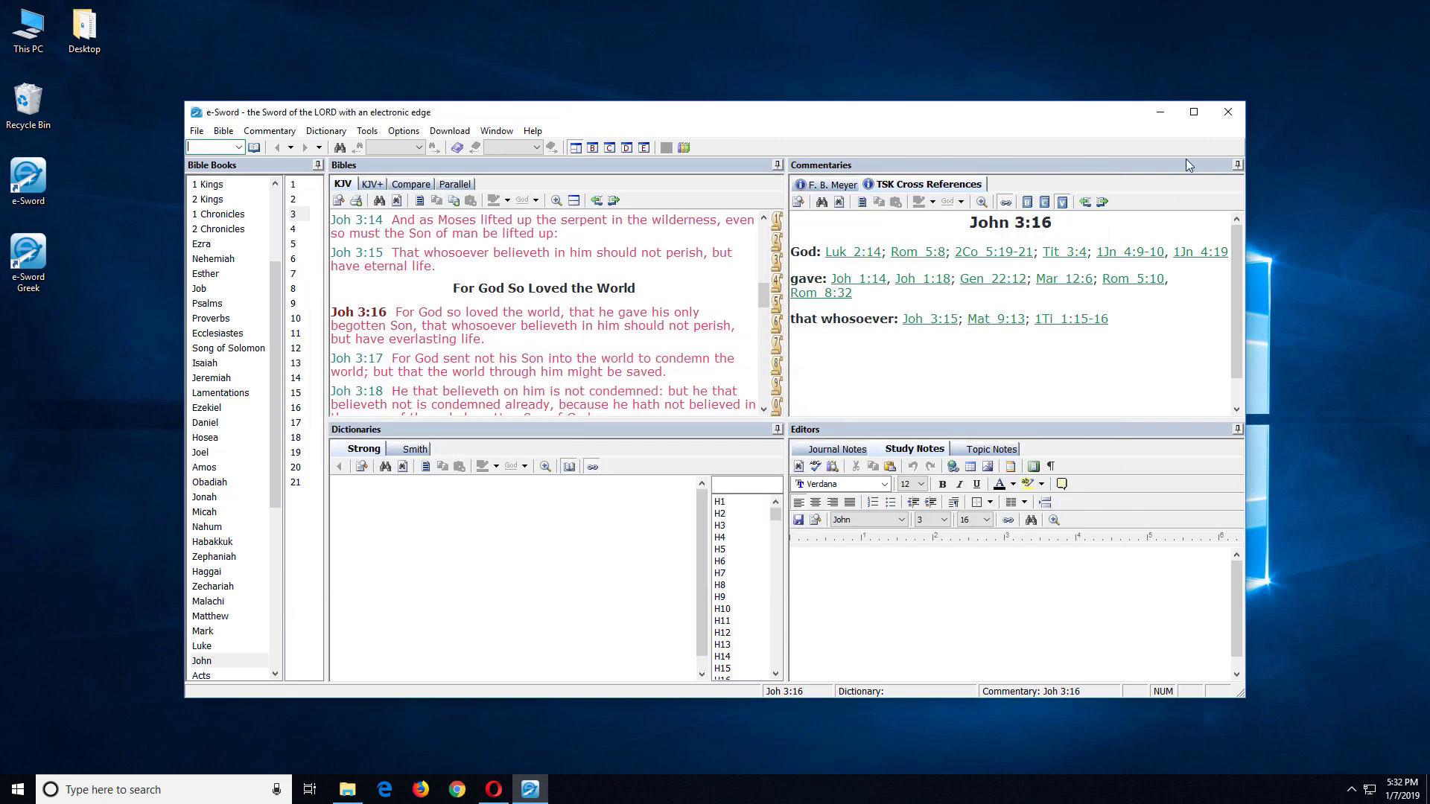
click(1227, 113)
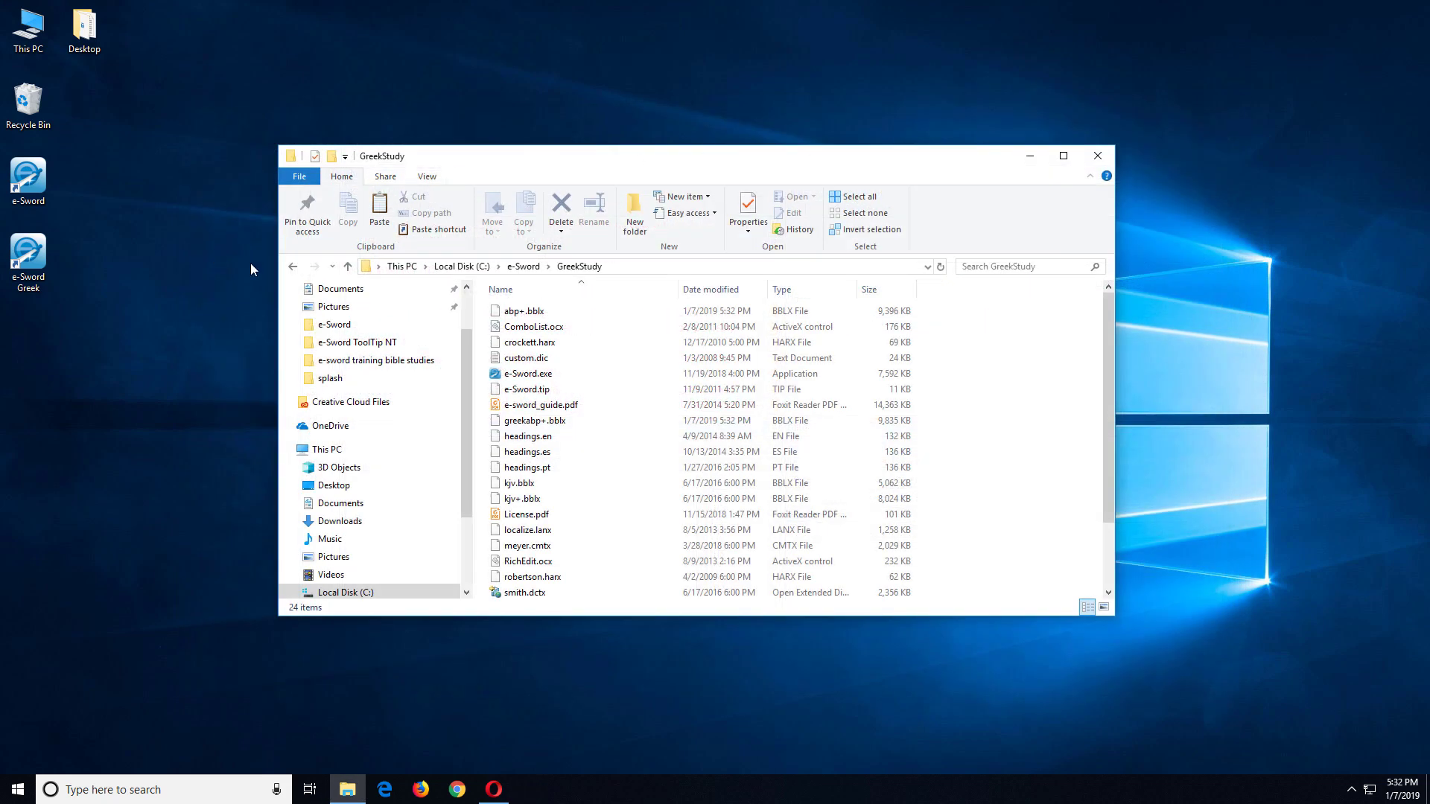
Step: Relaunch e-Sword Greek with ABP+ and Greek ABP+ available, nudging the window up-left
double_click(39, 251)
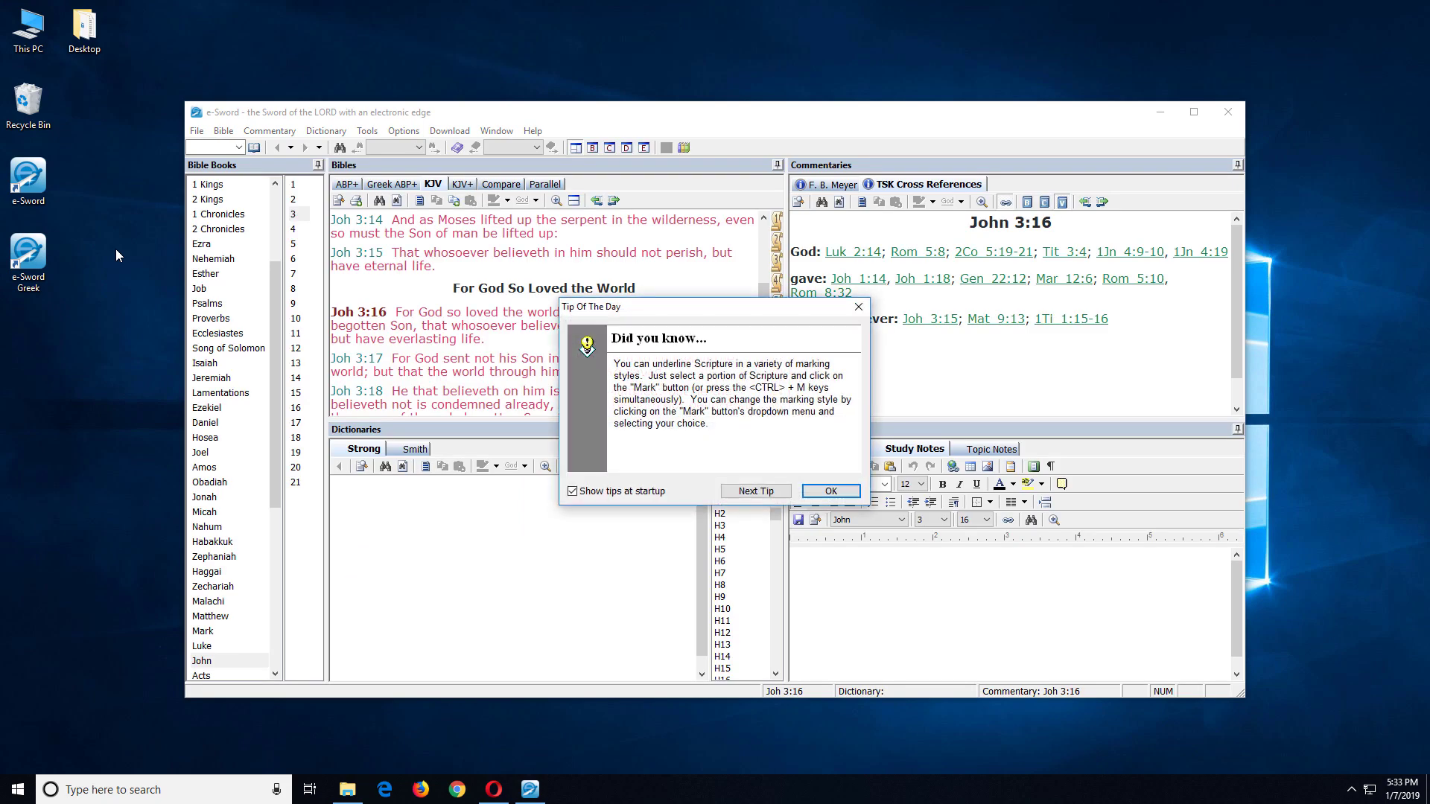
click(828, 492)
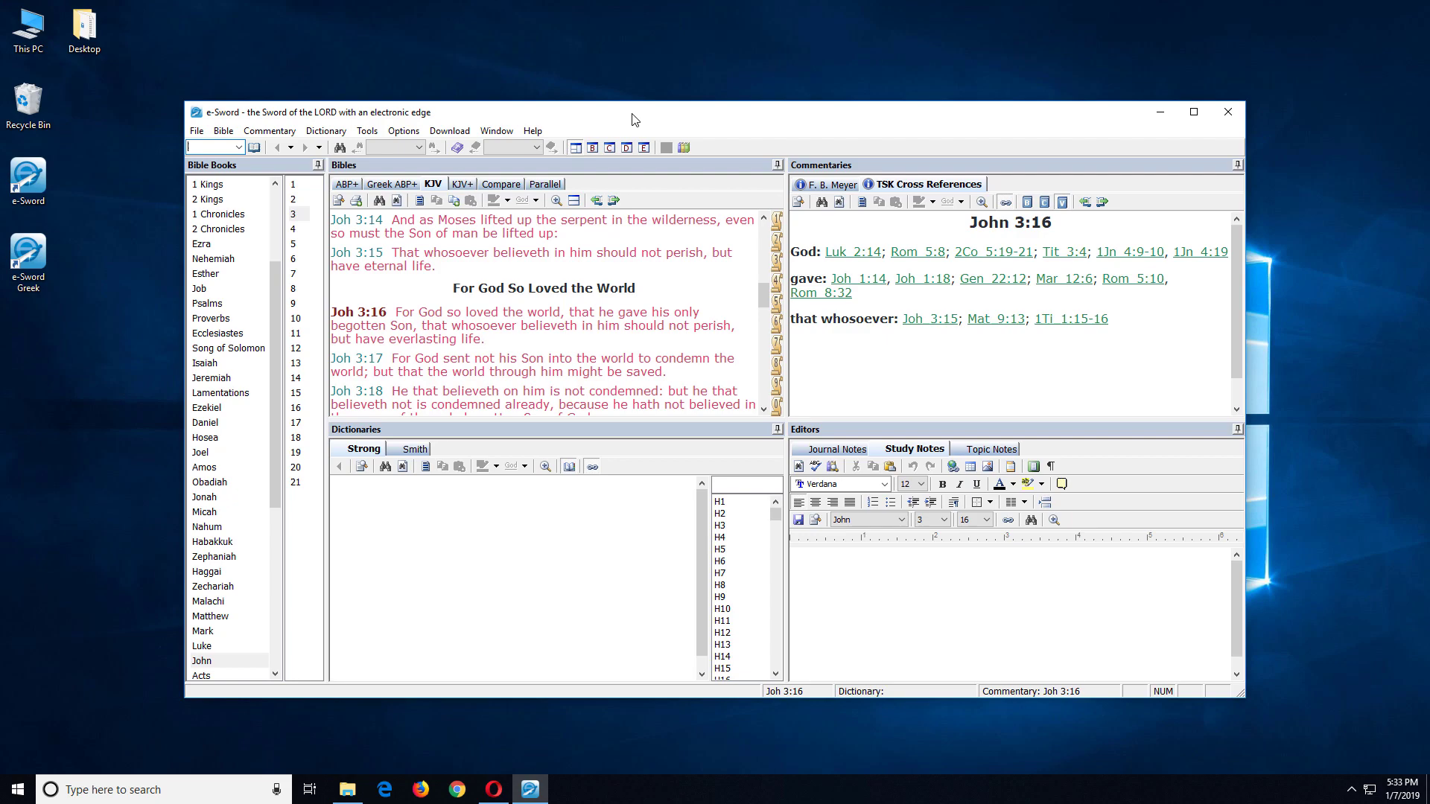
drag(634, 120, 628, 114)
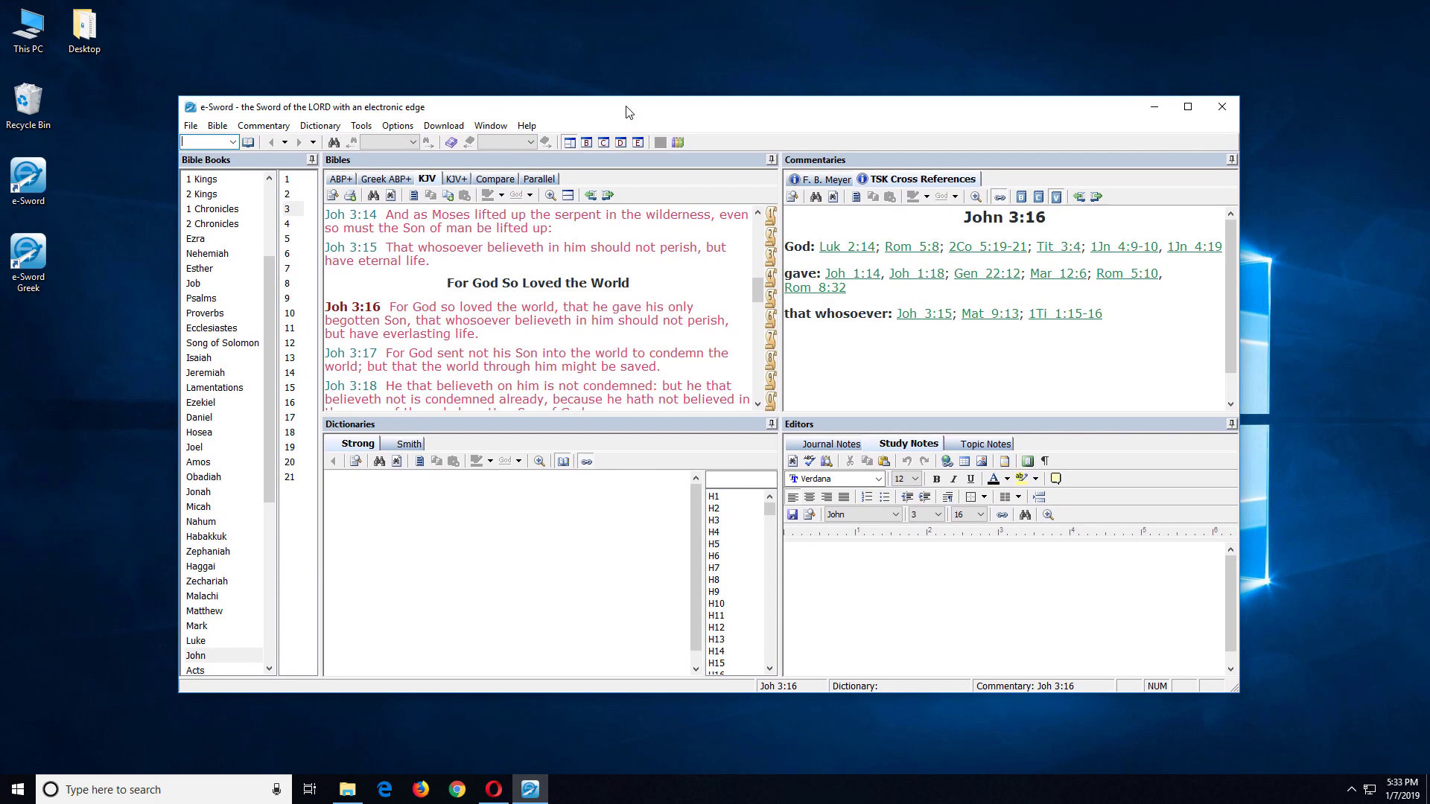
Step: Maximize, auto-hide Editors and Bible Books, dock Commentaries beside Dictionaries, then close e-Sword Greek
double_click(626, 111)
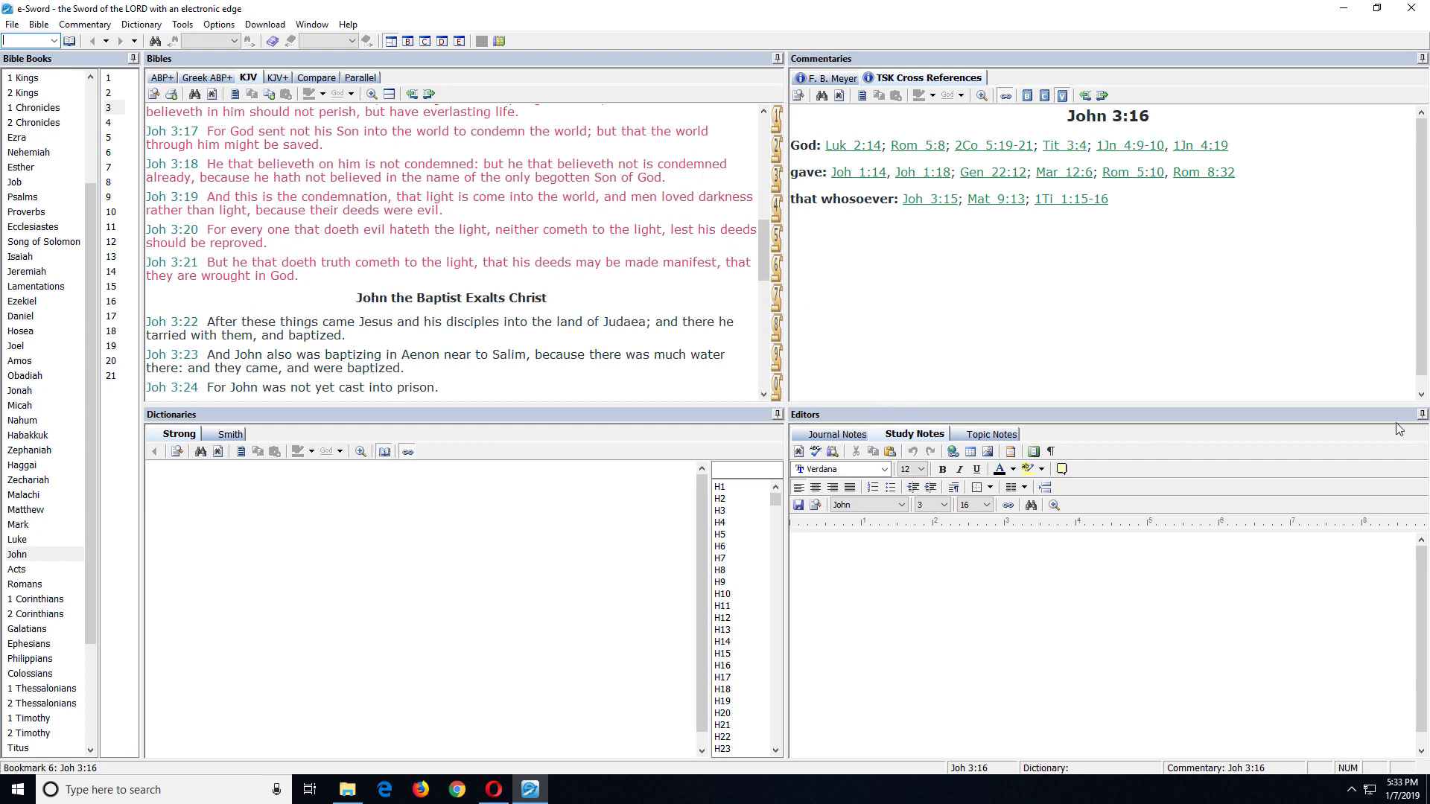
click(1421, 416)
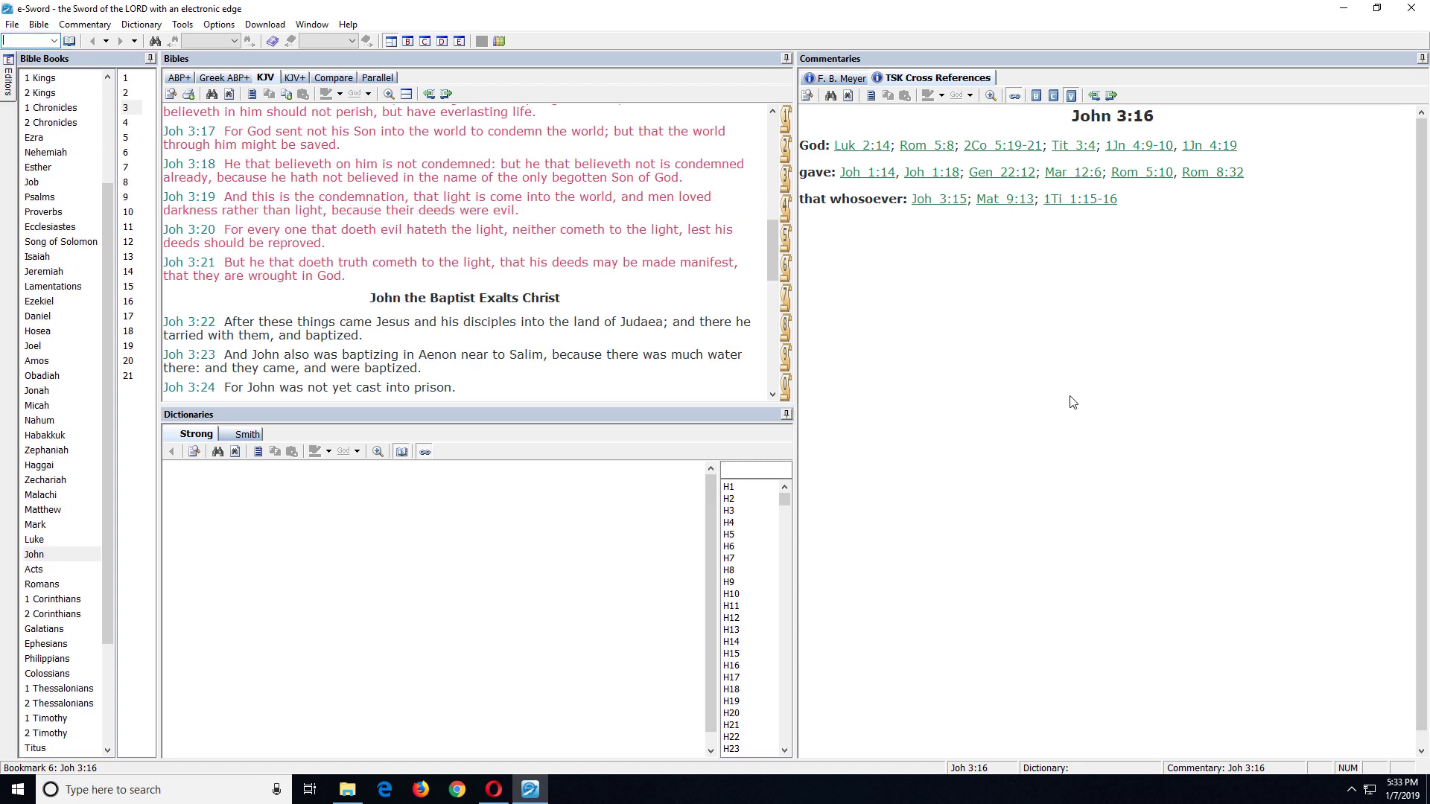
click(150, 58)
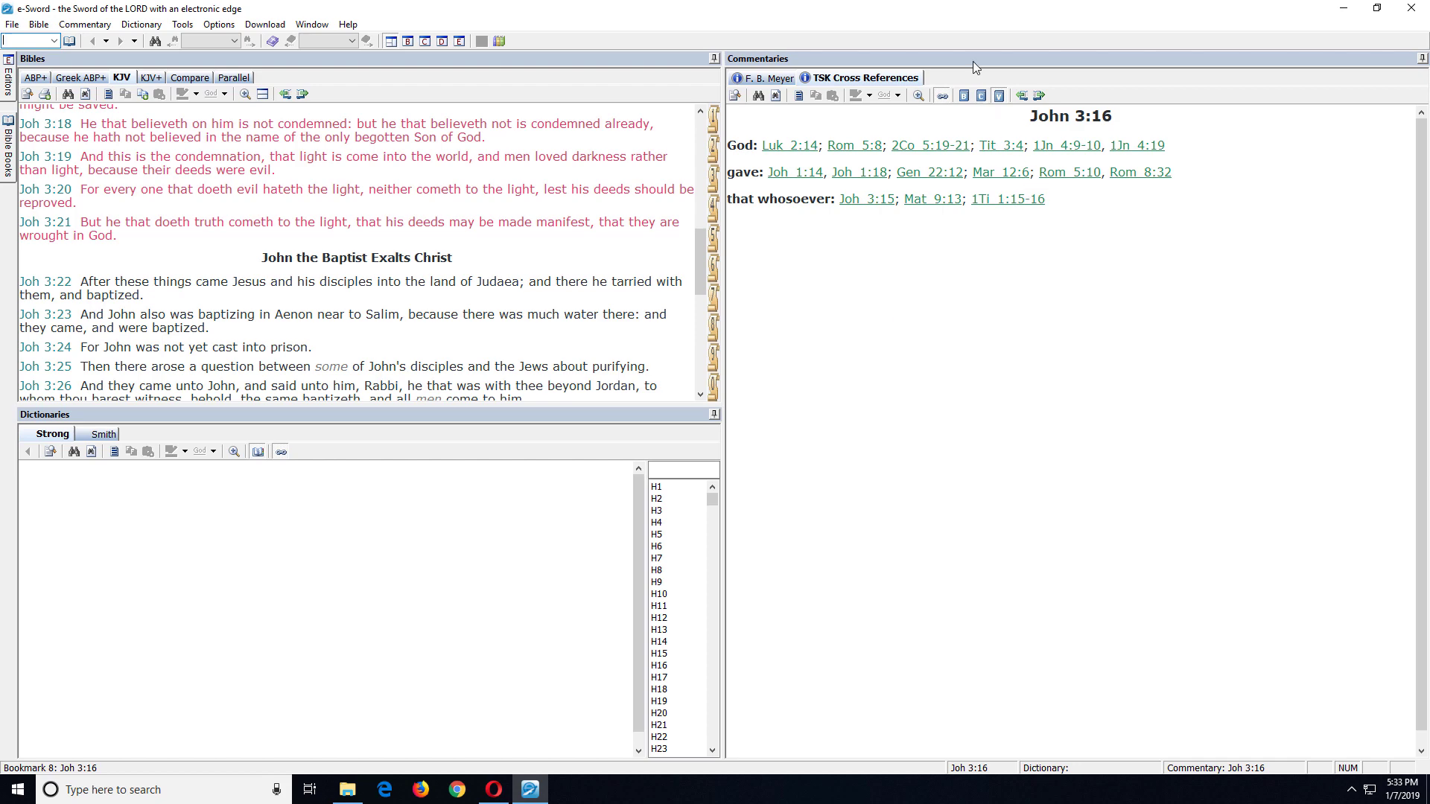
drag(973, 61, 394, 583)
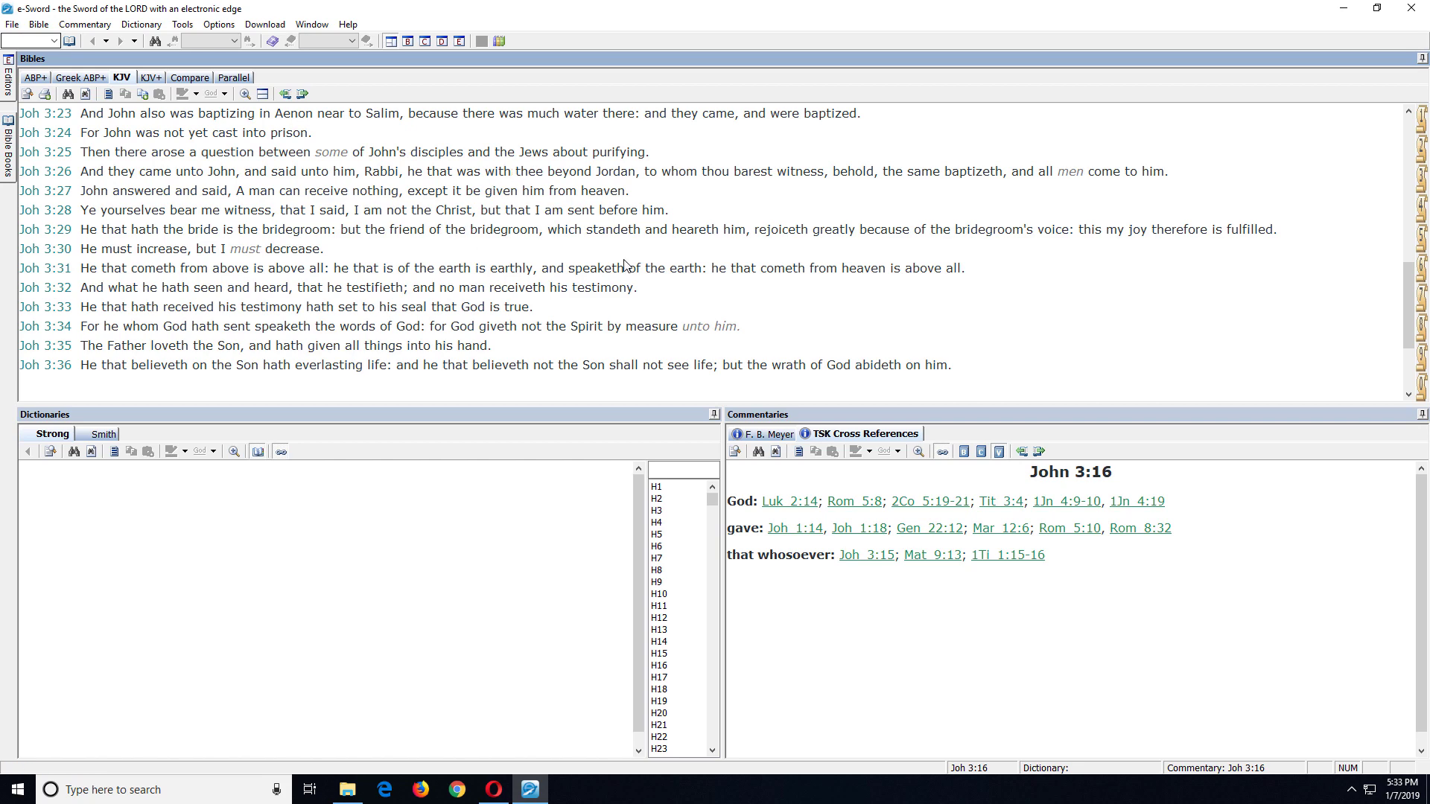
click(1409, 9)
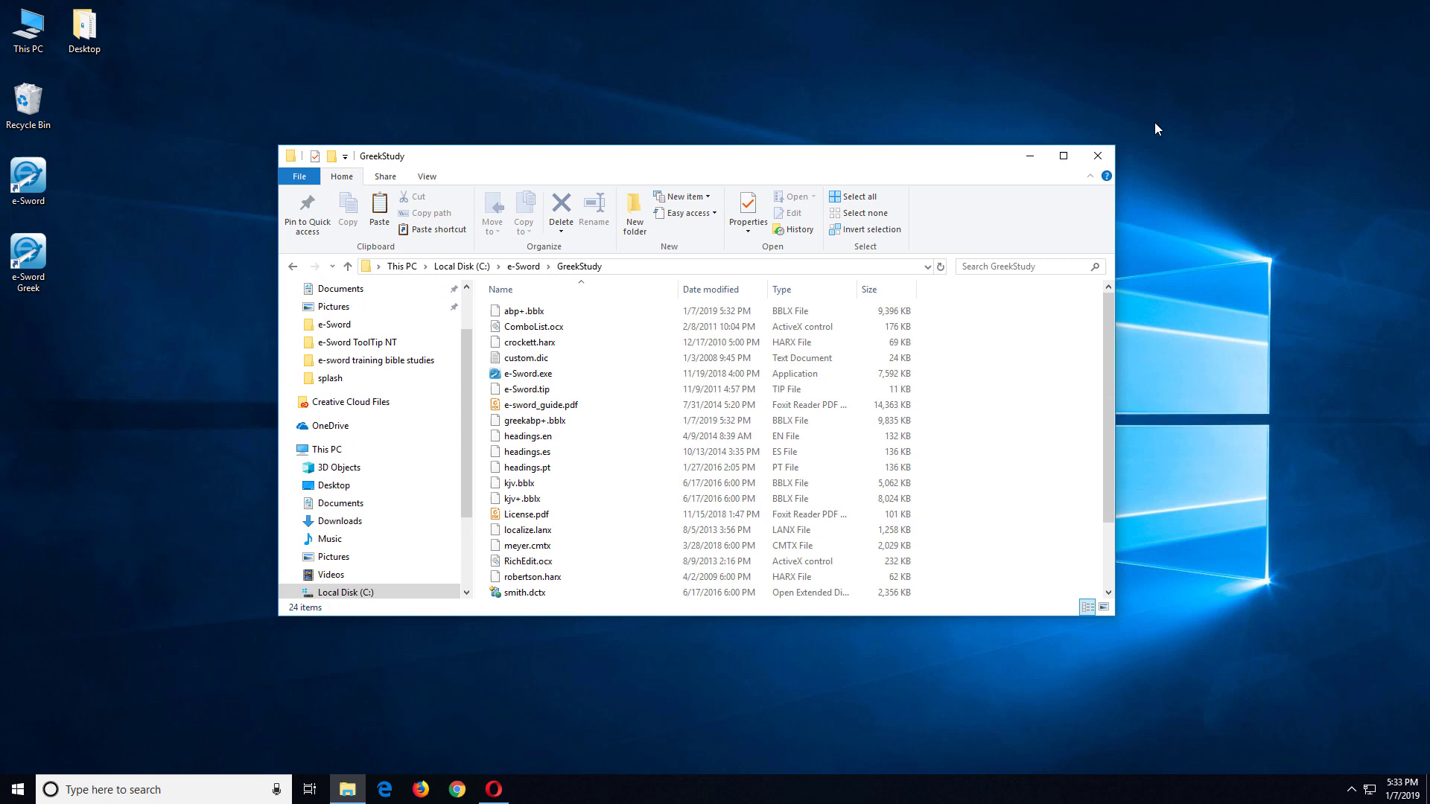
Step: Close the GreekStudy folder, open the default e-Sword at John 3:16 in ESV, then minimize it
click(1097, 154)
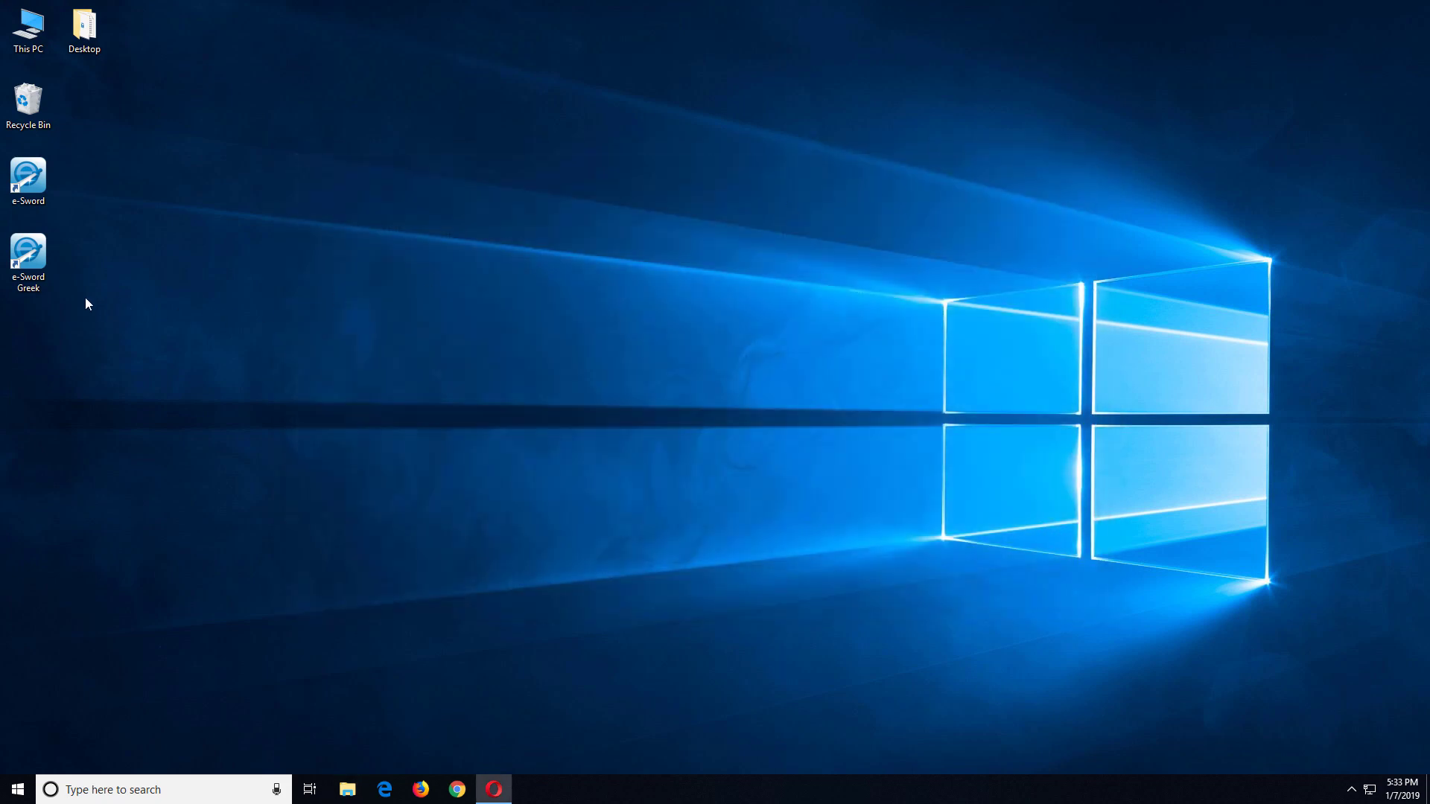
double_click(30, 203)
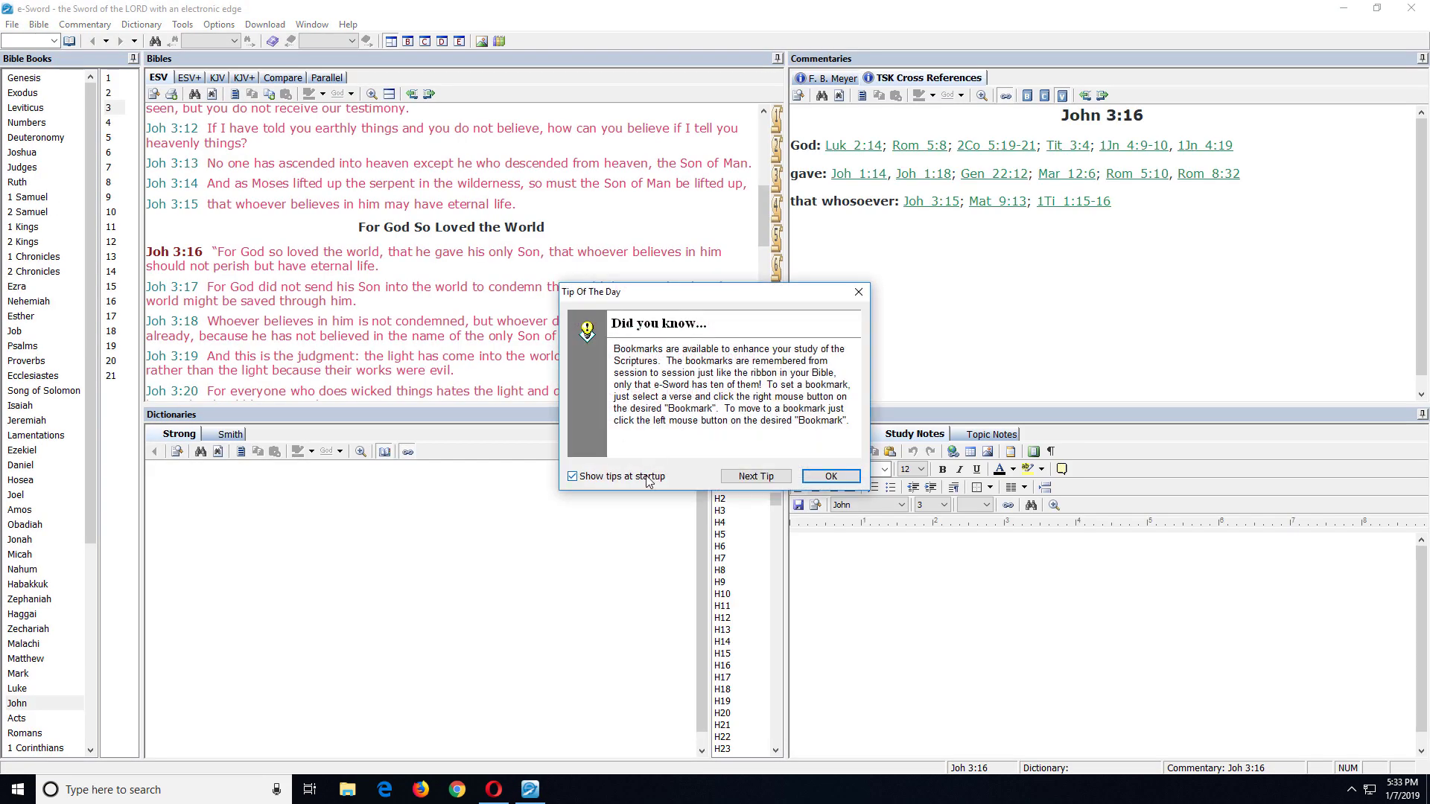
click(821, 477)
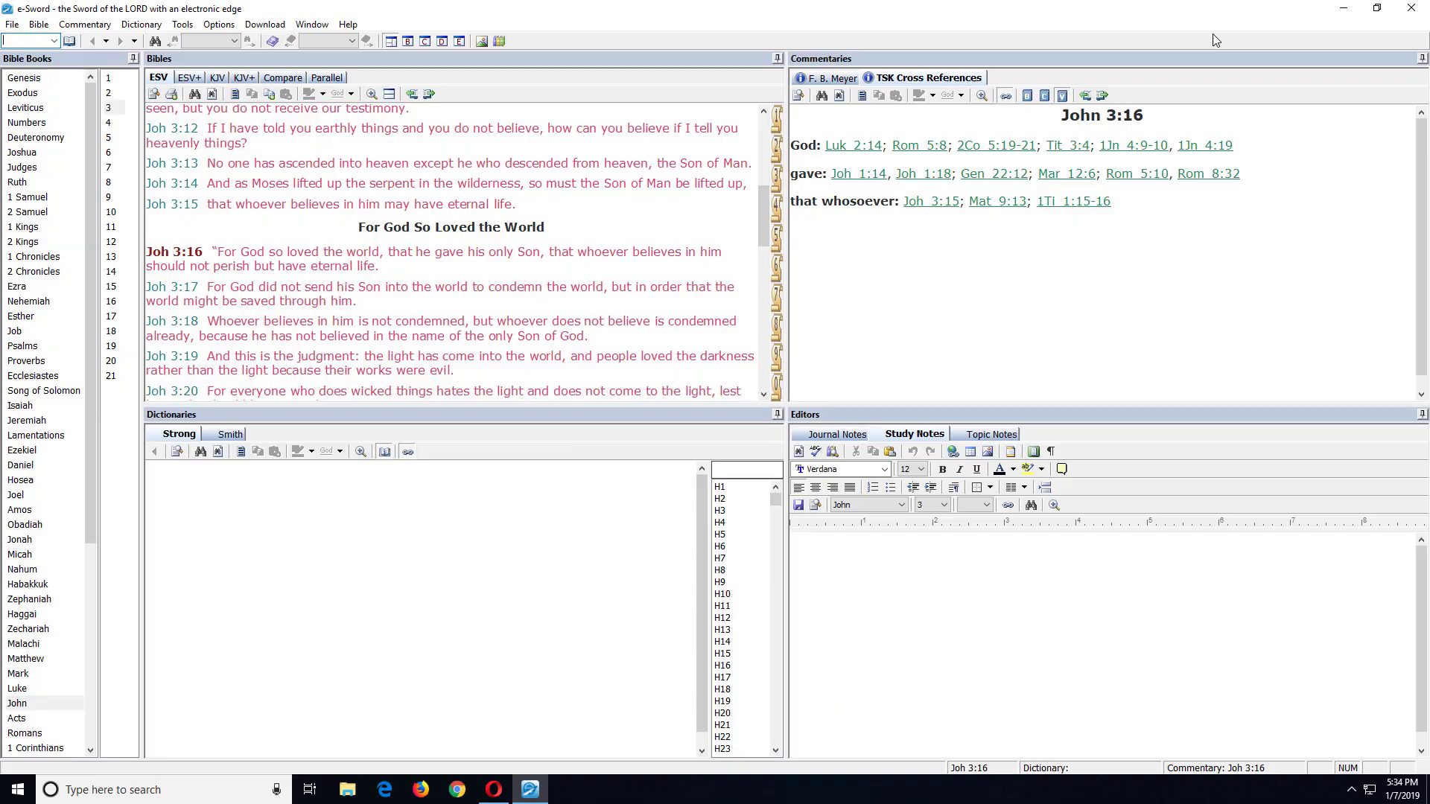
click(1343, 8)
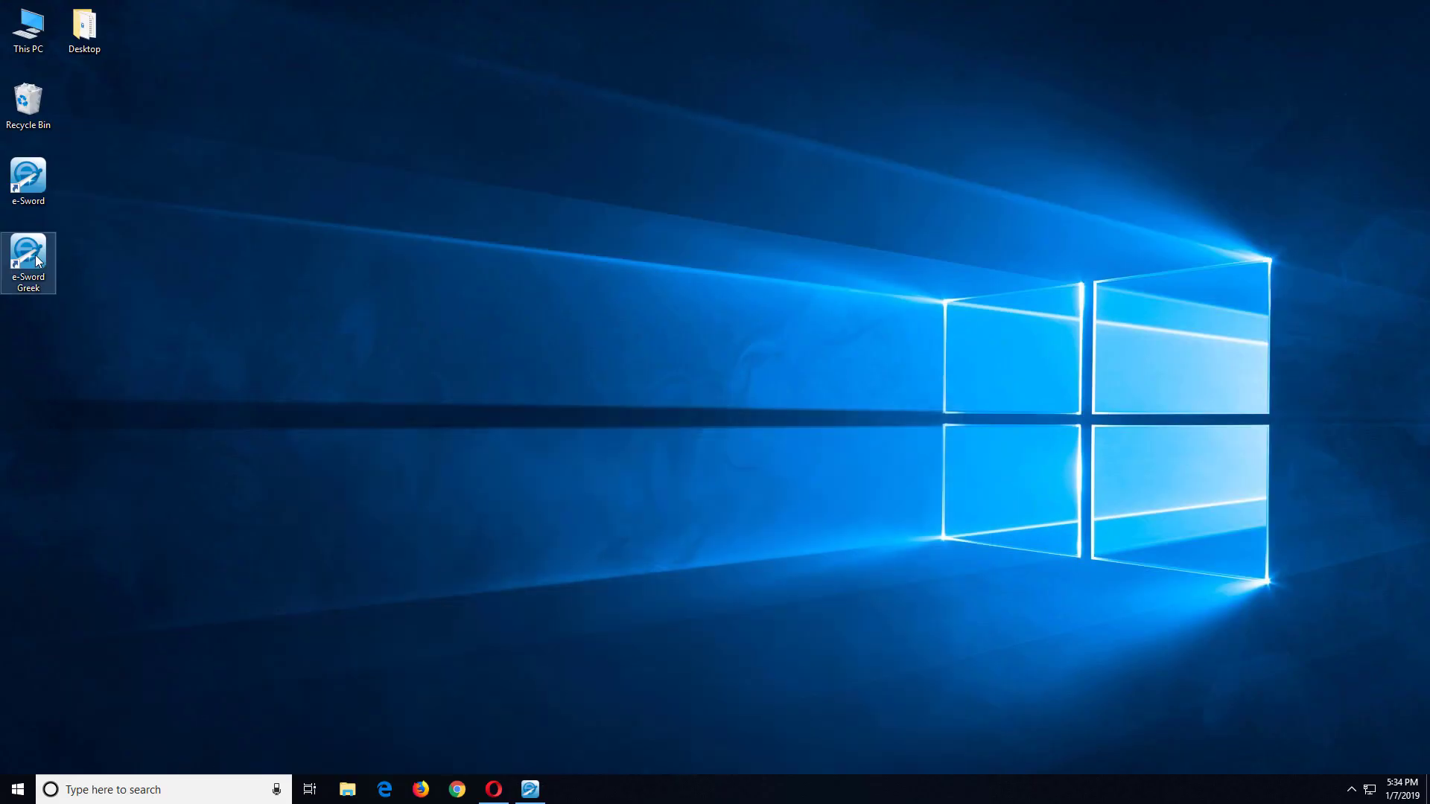
Step: Launch e-Sword Greek with its saved layout and turn off Show tips at startup
double_click(35, 255)
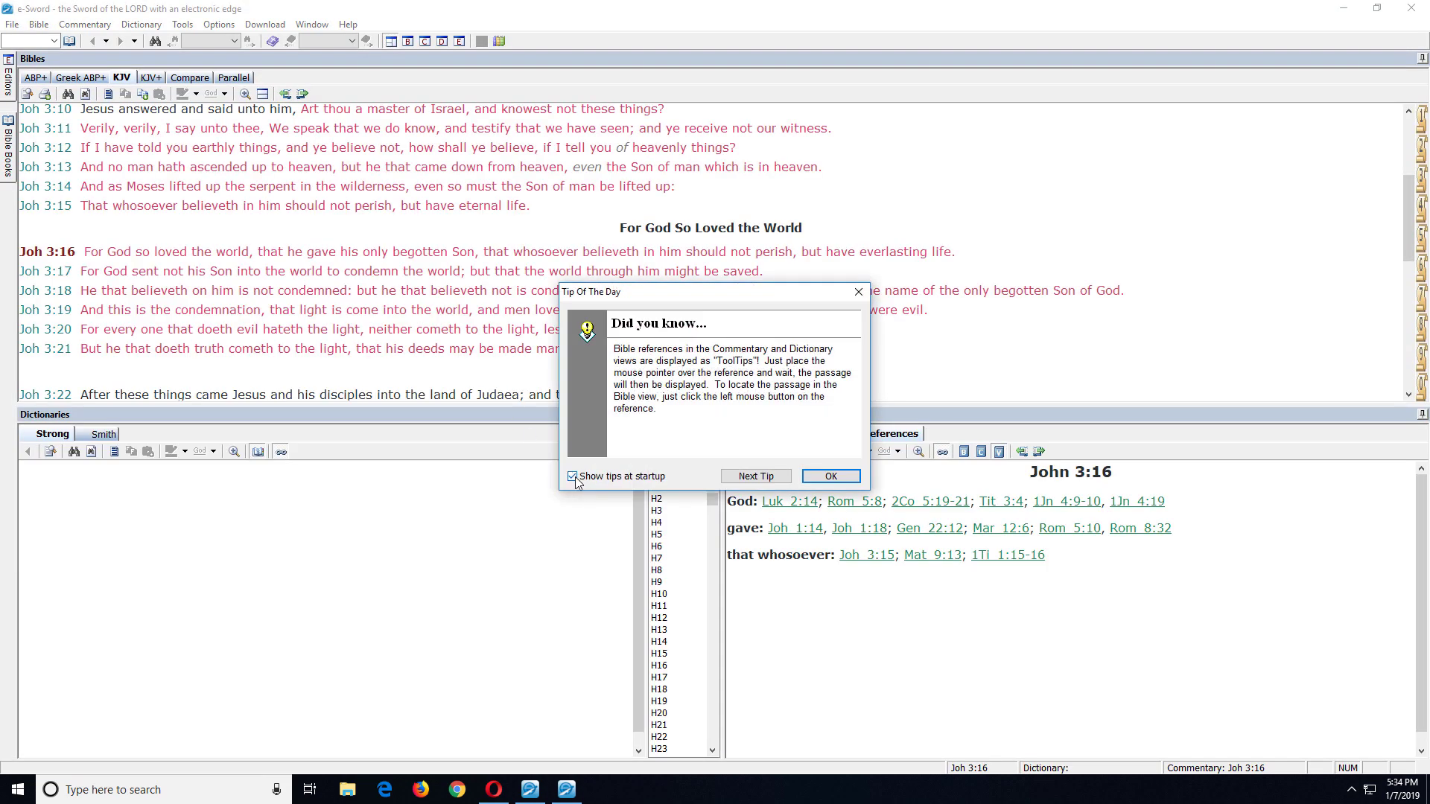
click(572, 476)
click(831, 475)
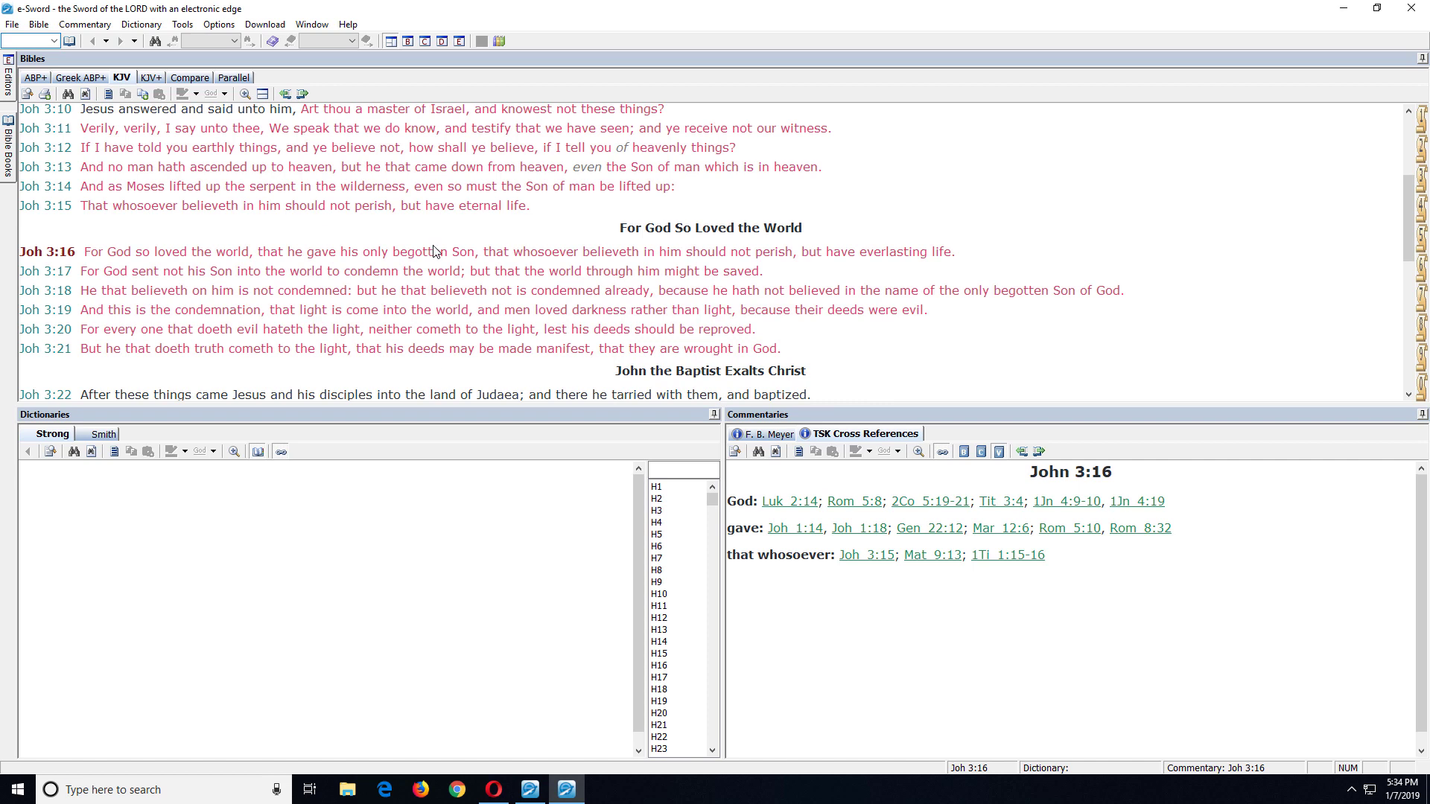